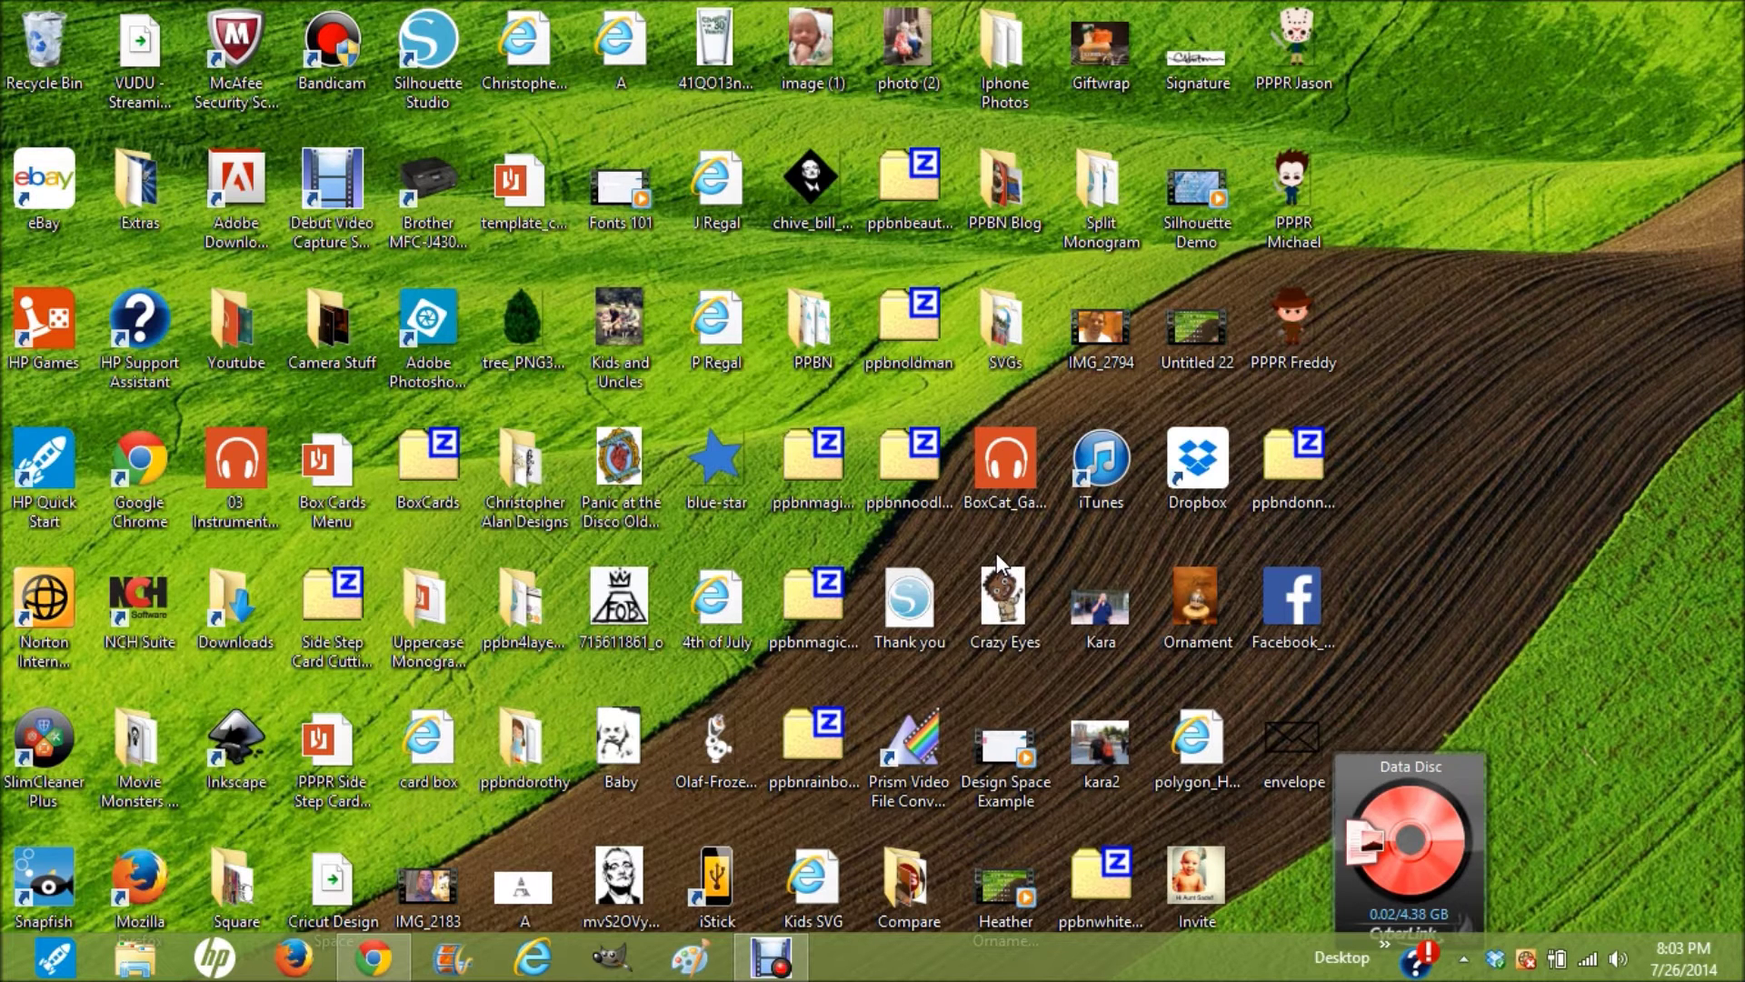
# Switch to Cricut Design Space in Chrome and create a new blank project, dismissing the tech support pop-ups.
pyautogui.click(373, 958)
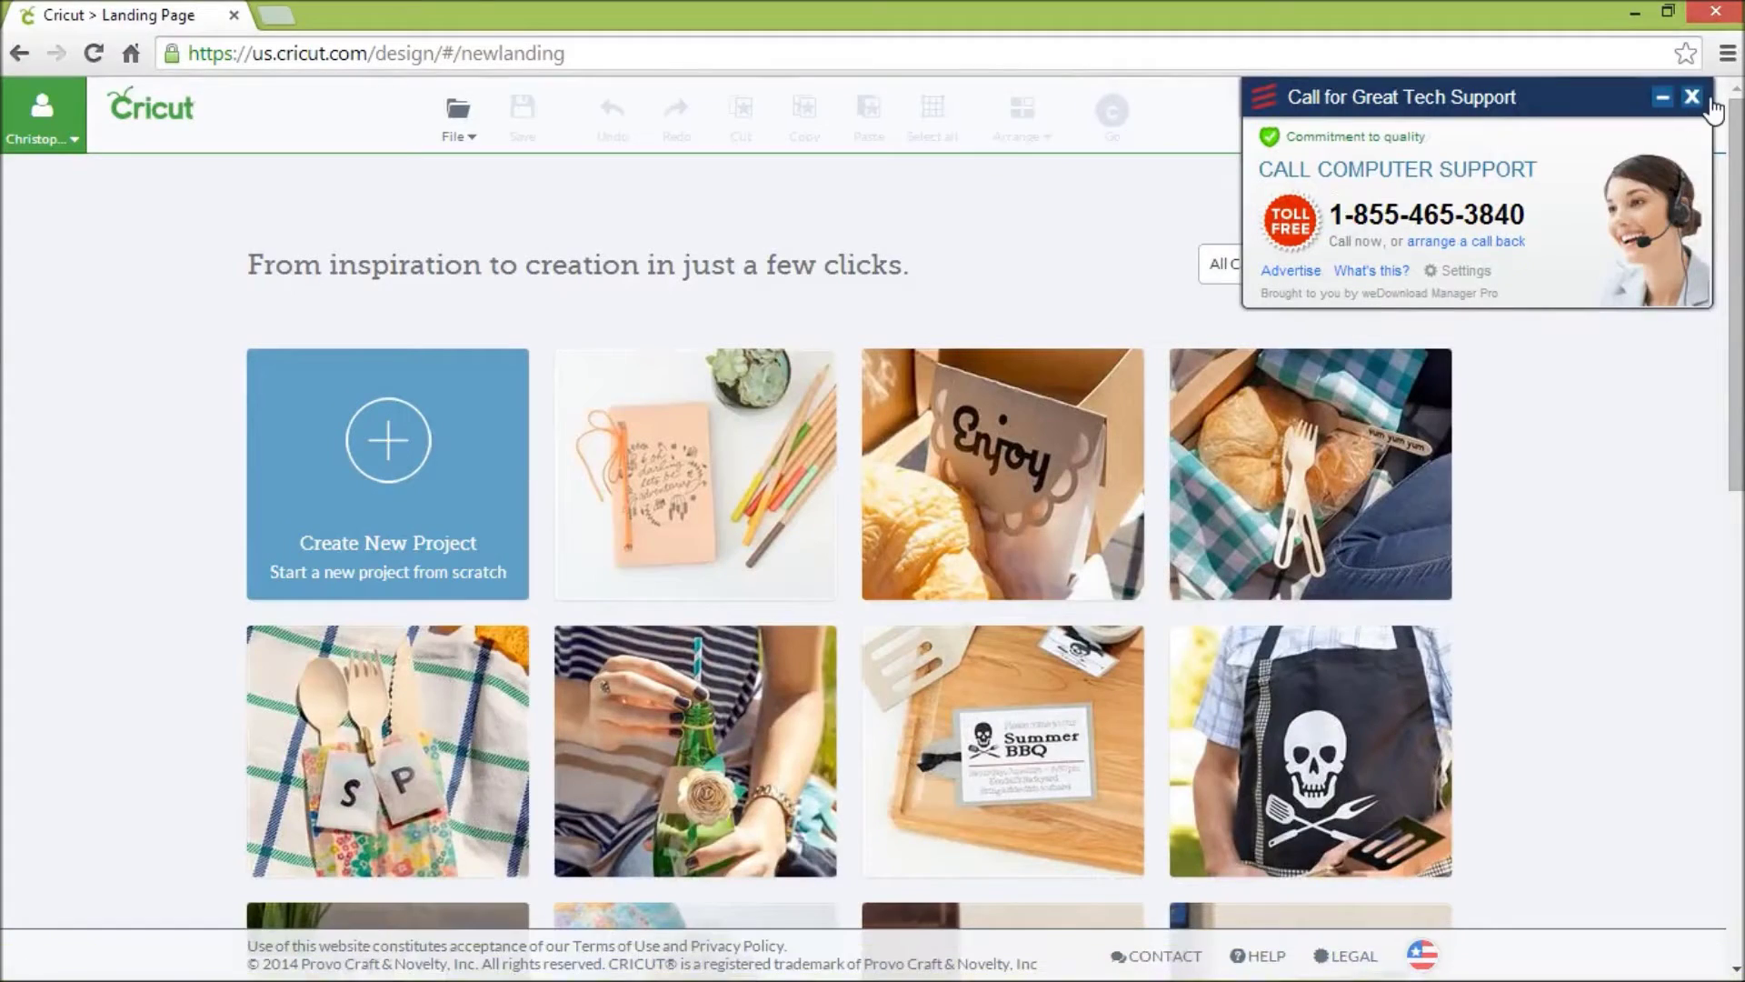
pyautogui.click(1663, 96)
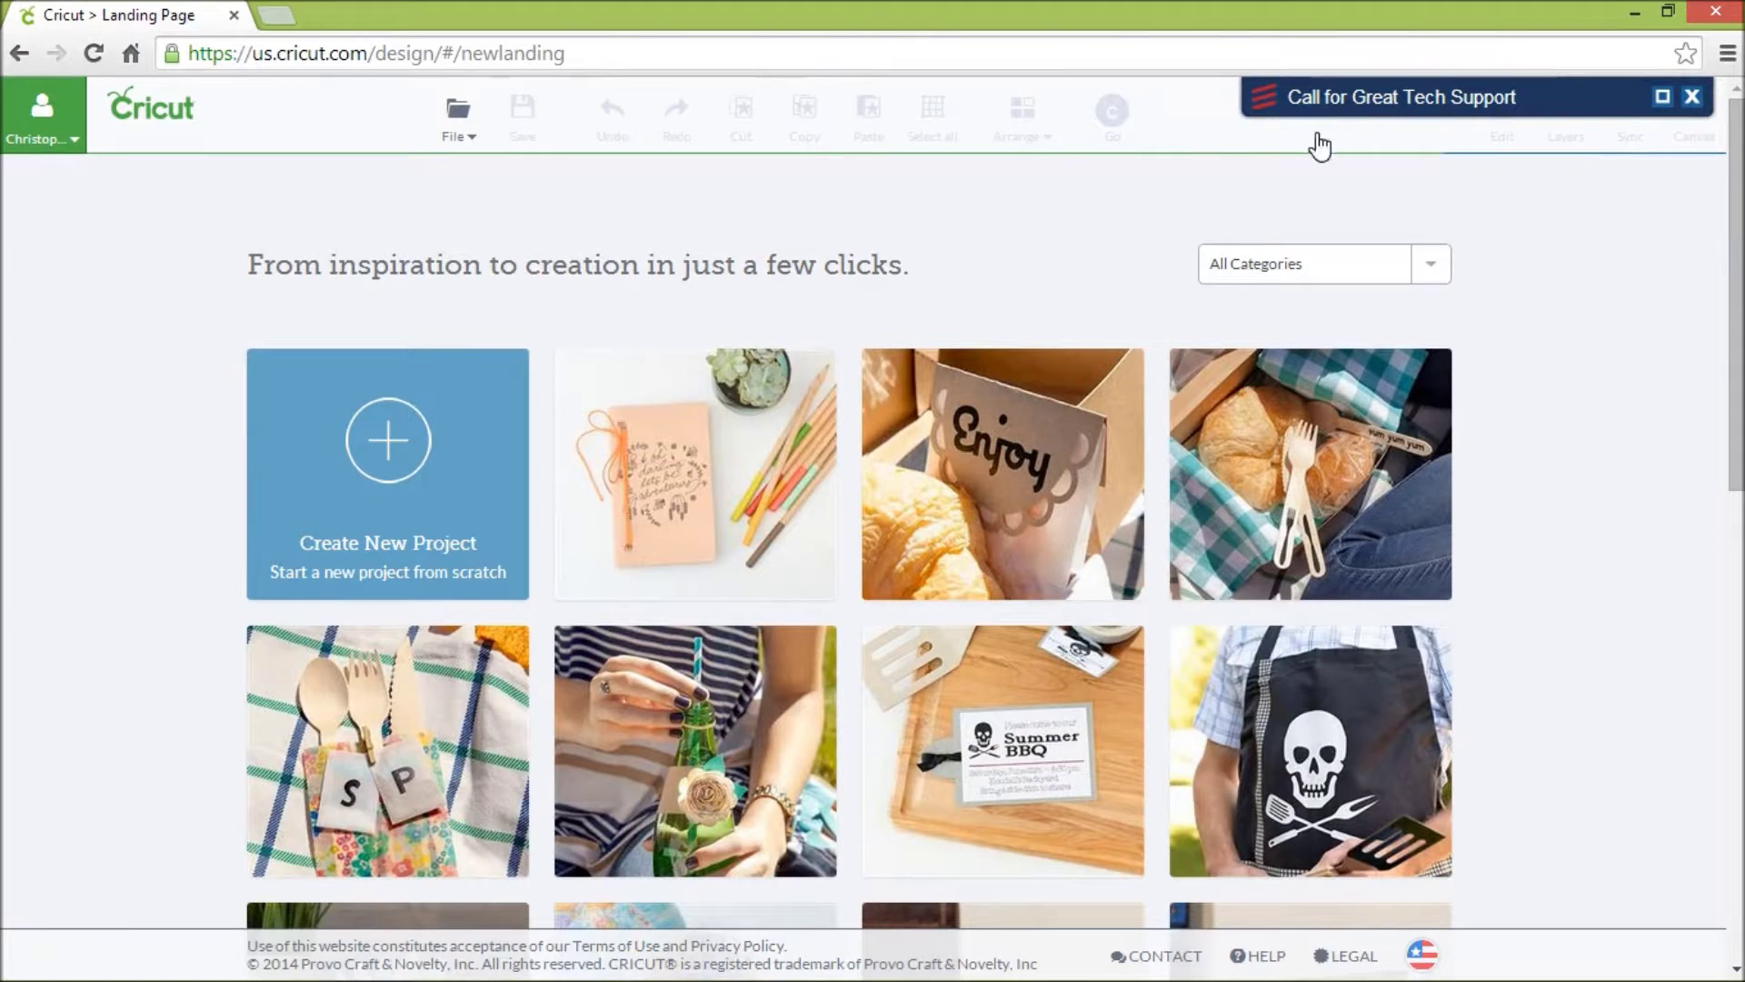
pyautogui.click(388, 461)
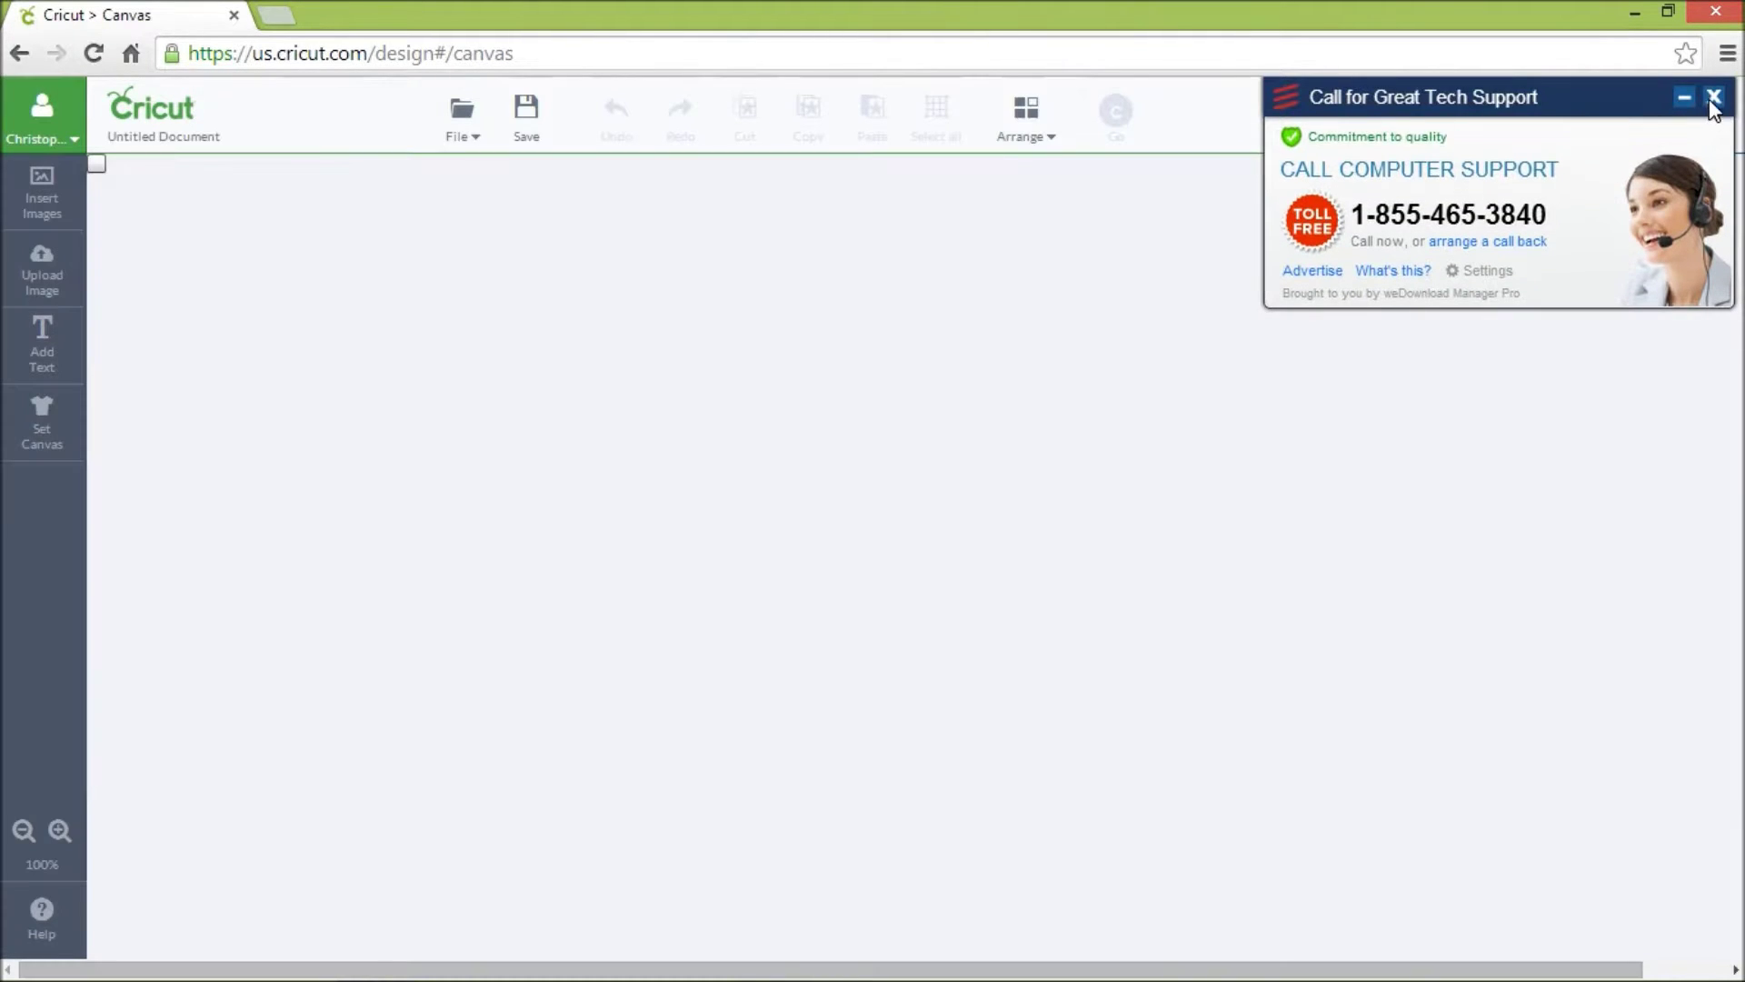
pyautogui.click(1713, 99)
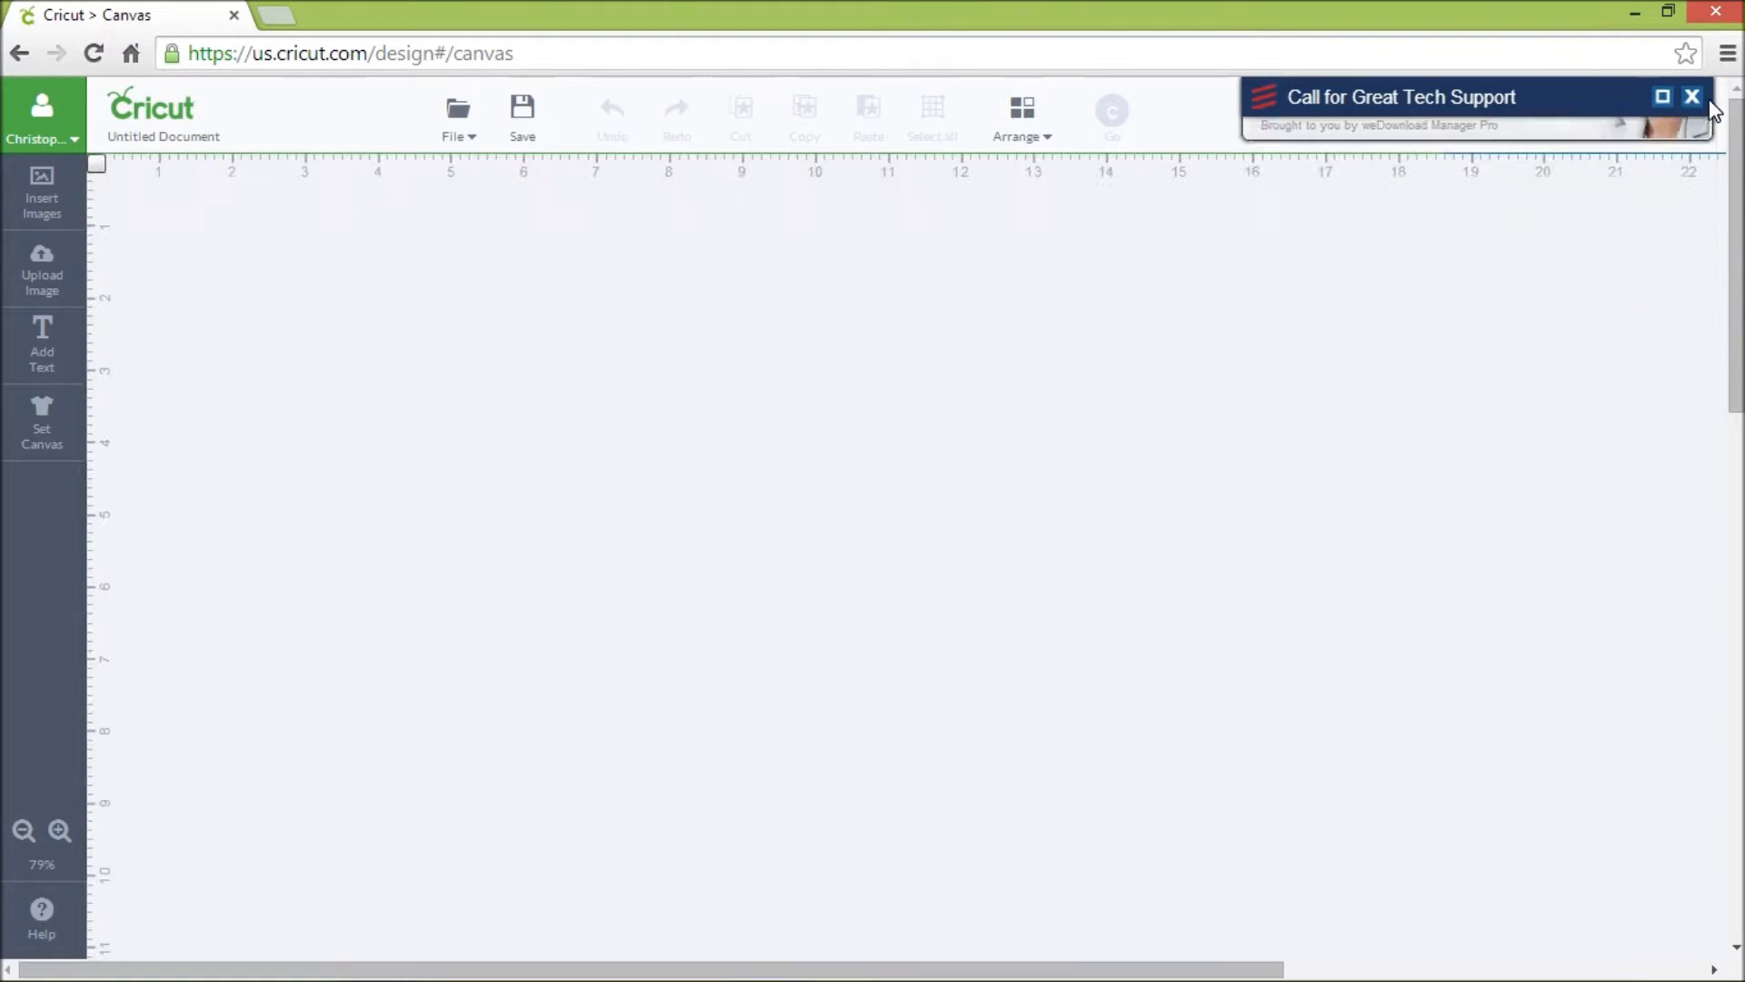
pyautogui.click(1694, 96)
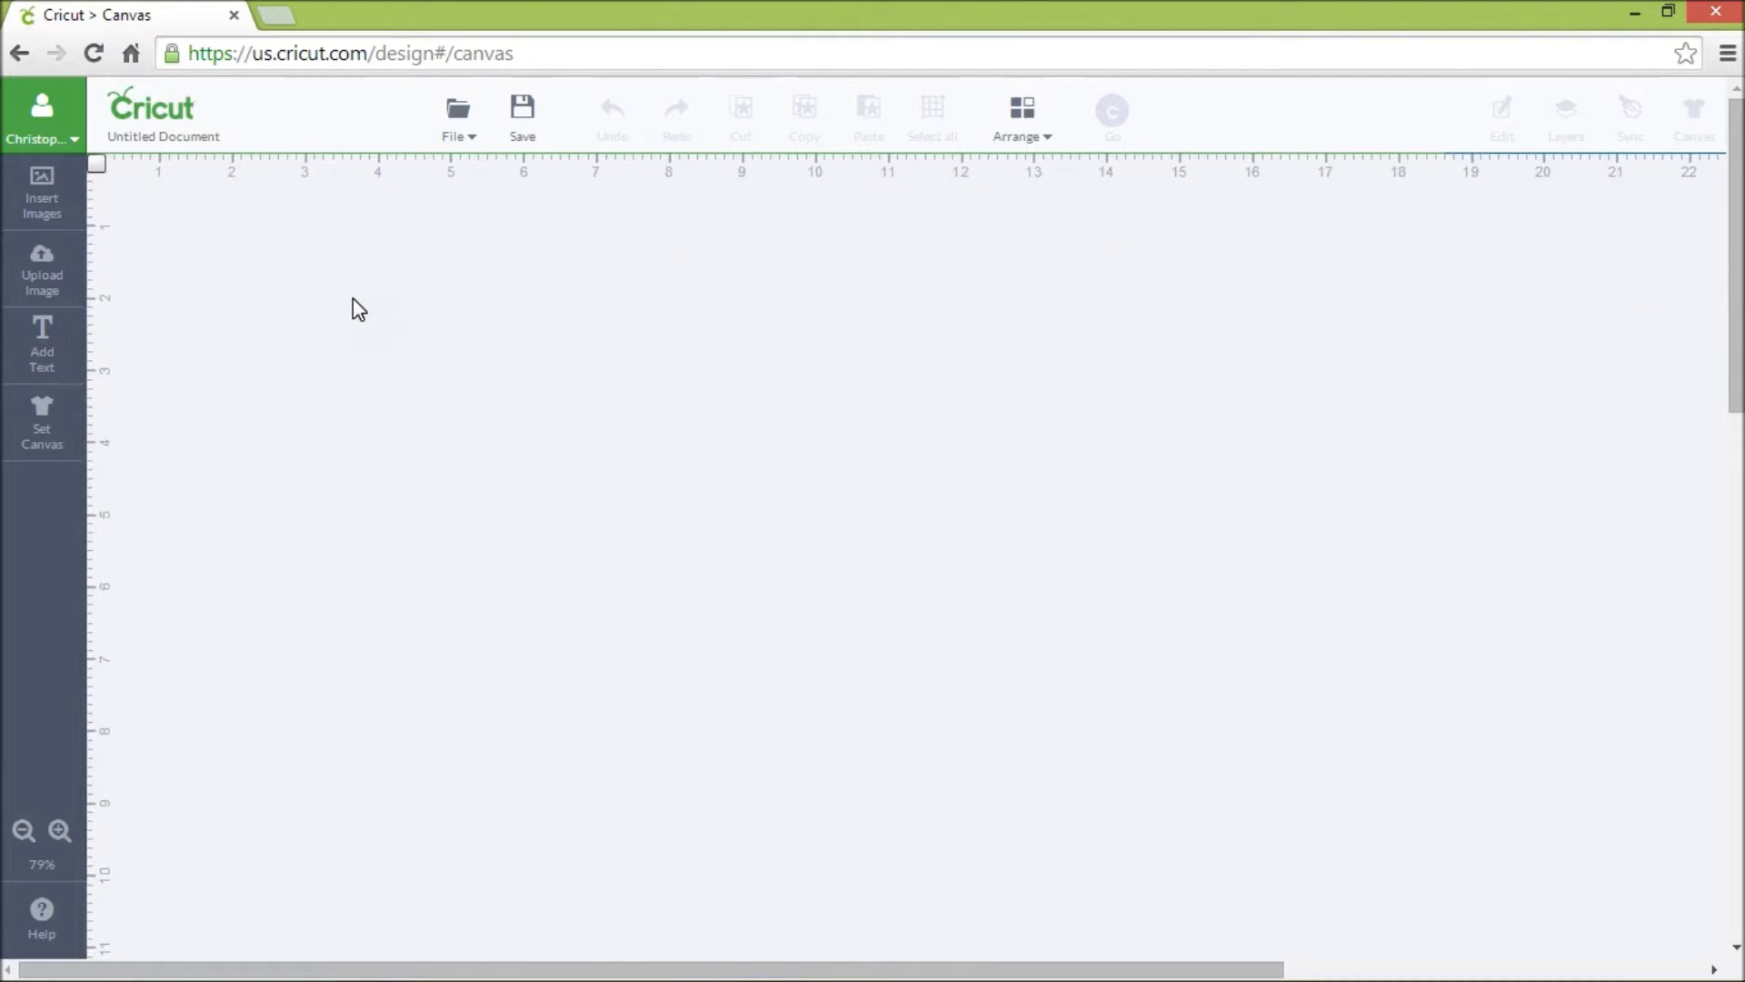
# Search the image library for "balloons" and insert the subscribed bunch of three patterned balloons on joined strings.
pyautogui.click(30, 200)
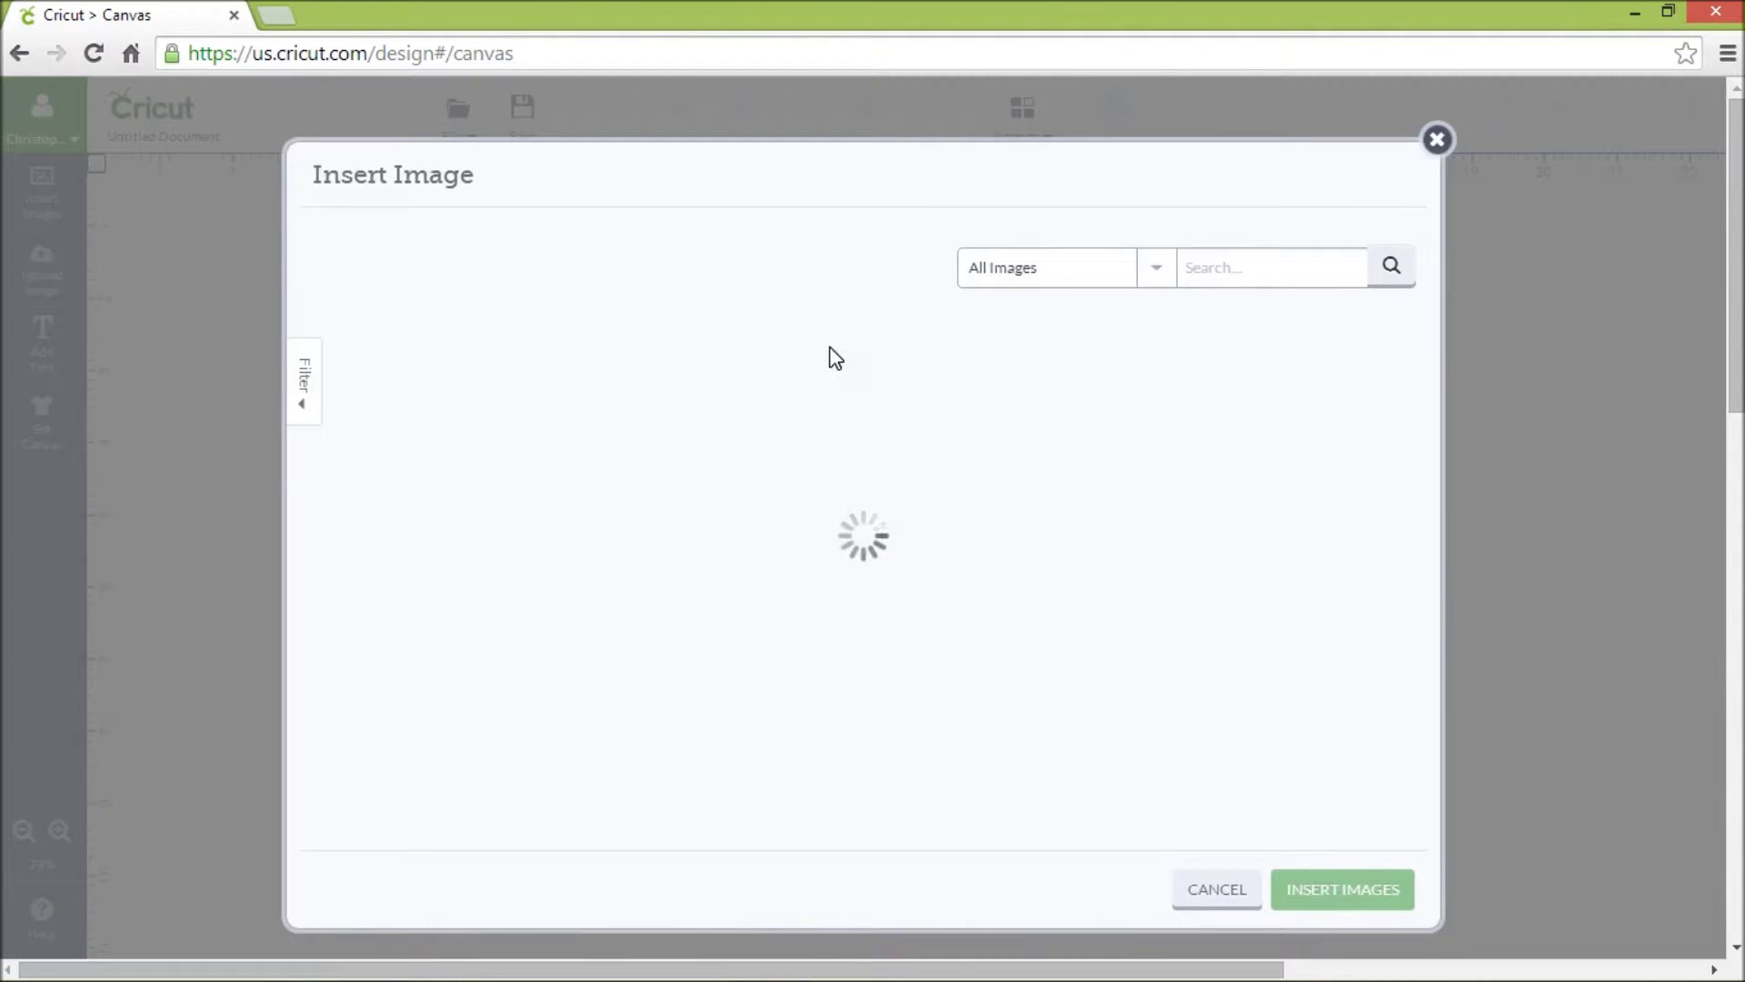
pyautogui.click(1285, 265)
pyautogui.write('balloons')
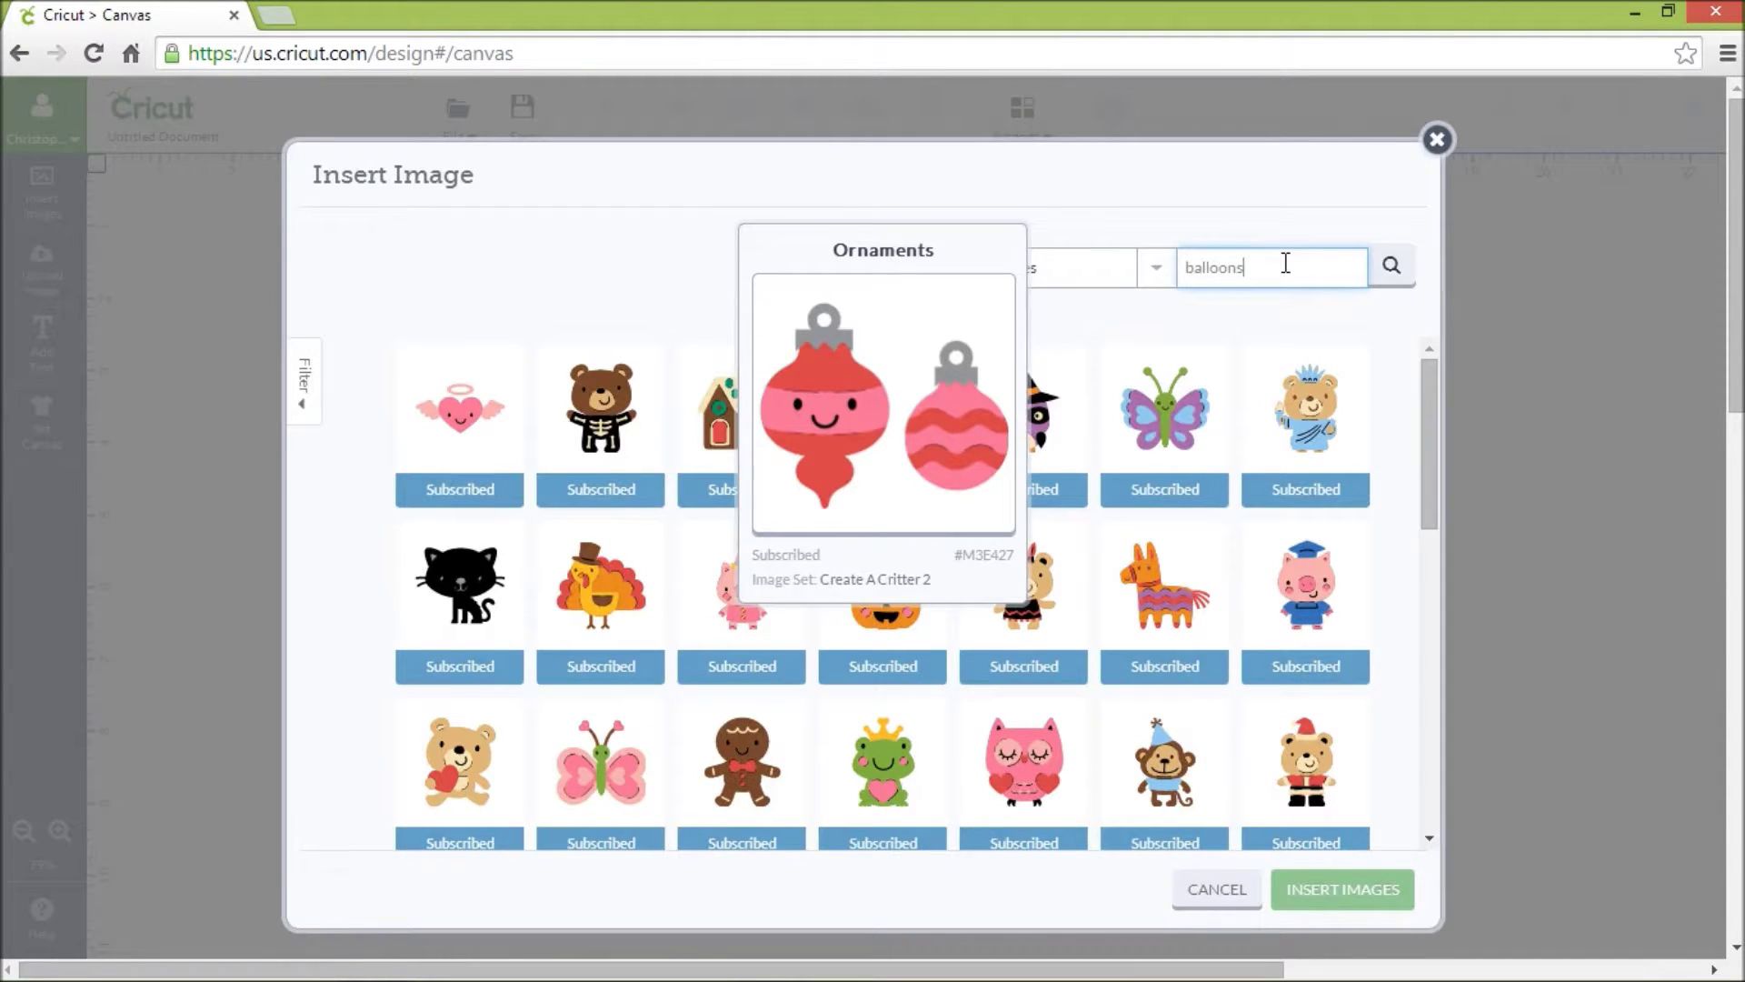
pyautogui.press('Return')
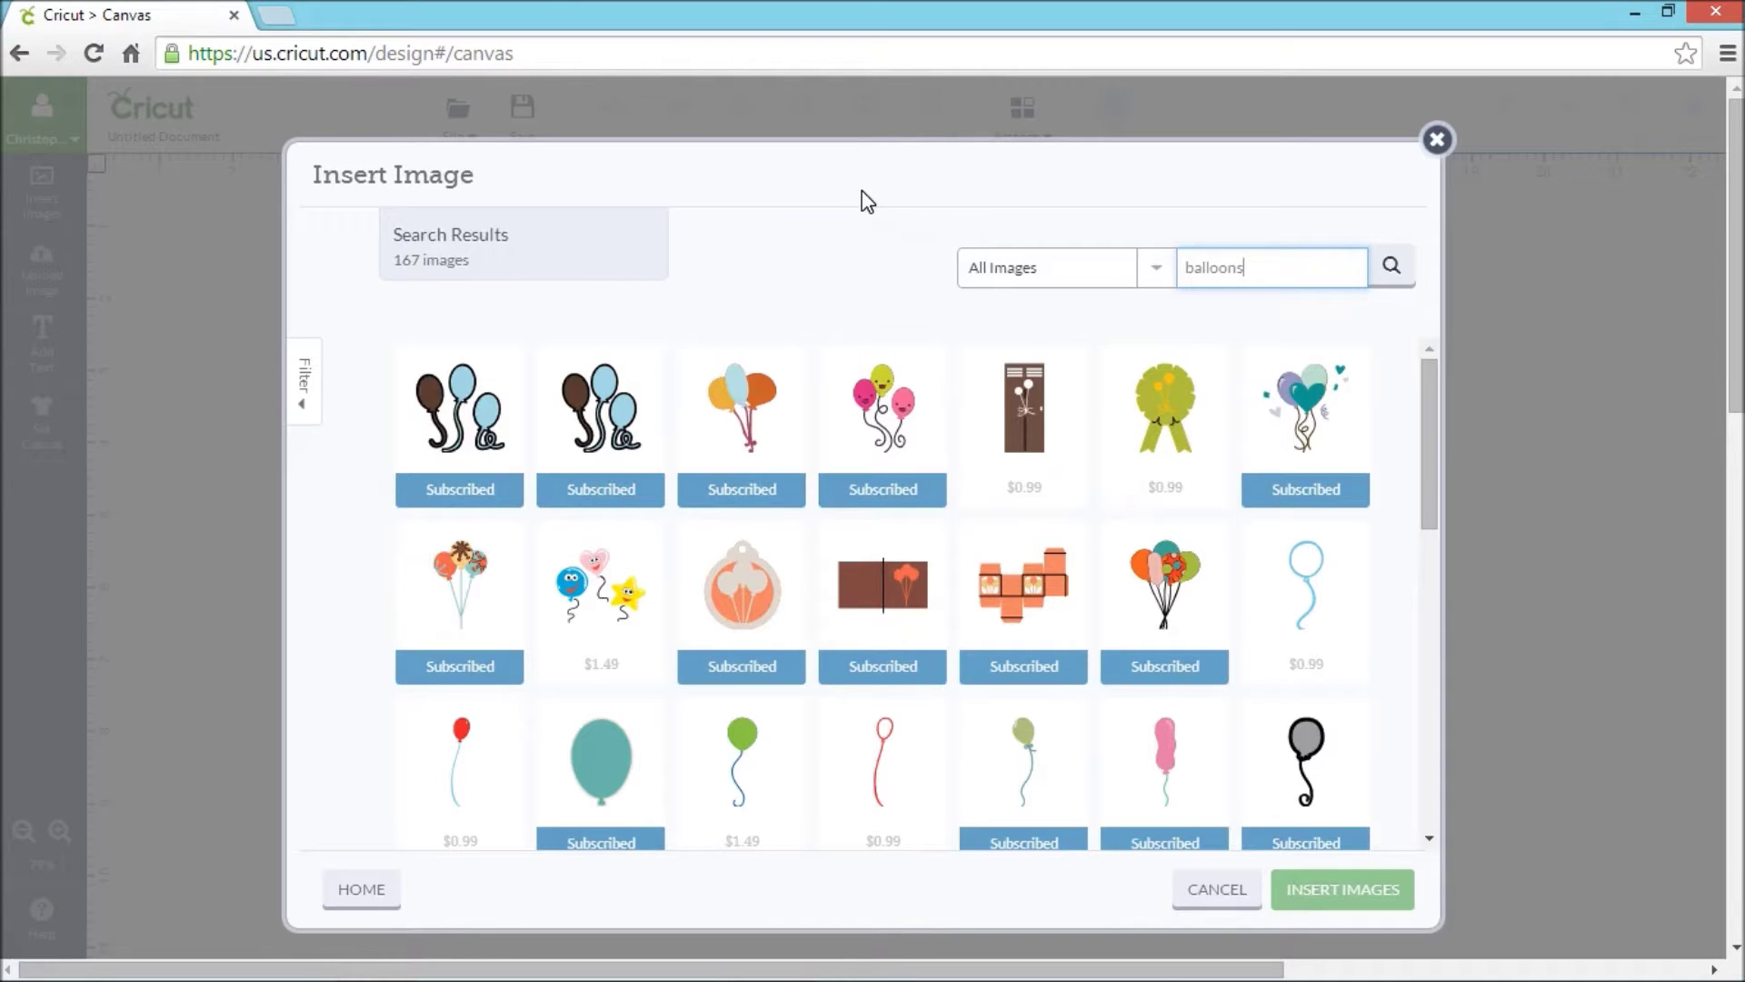
pyautogui.click(469, 581)
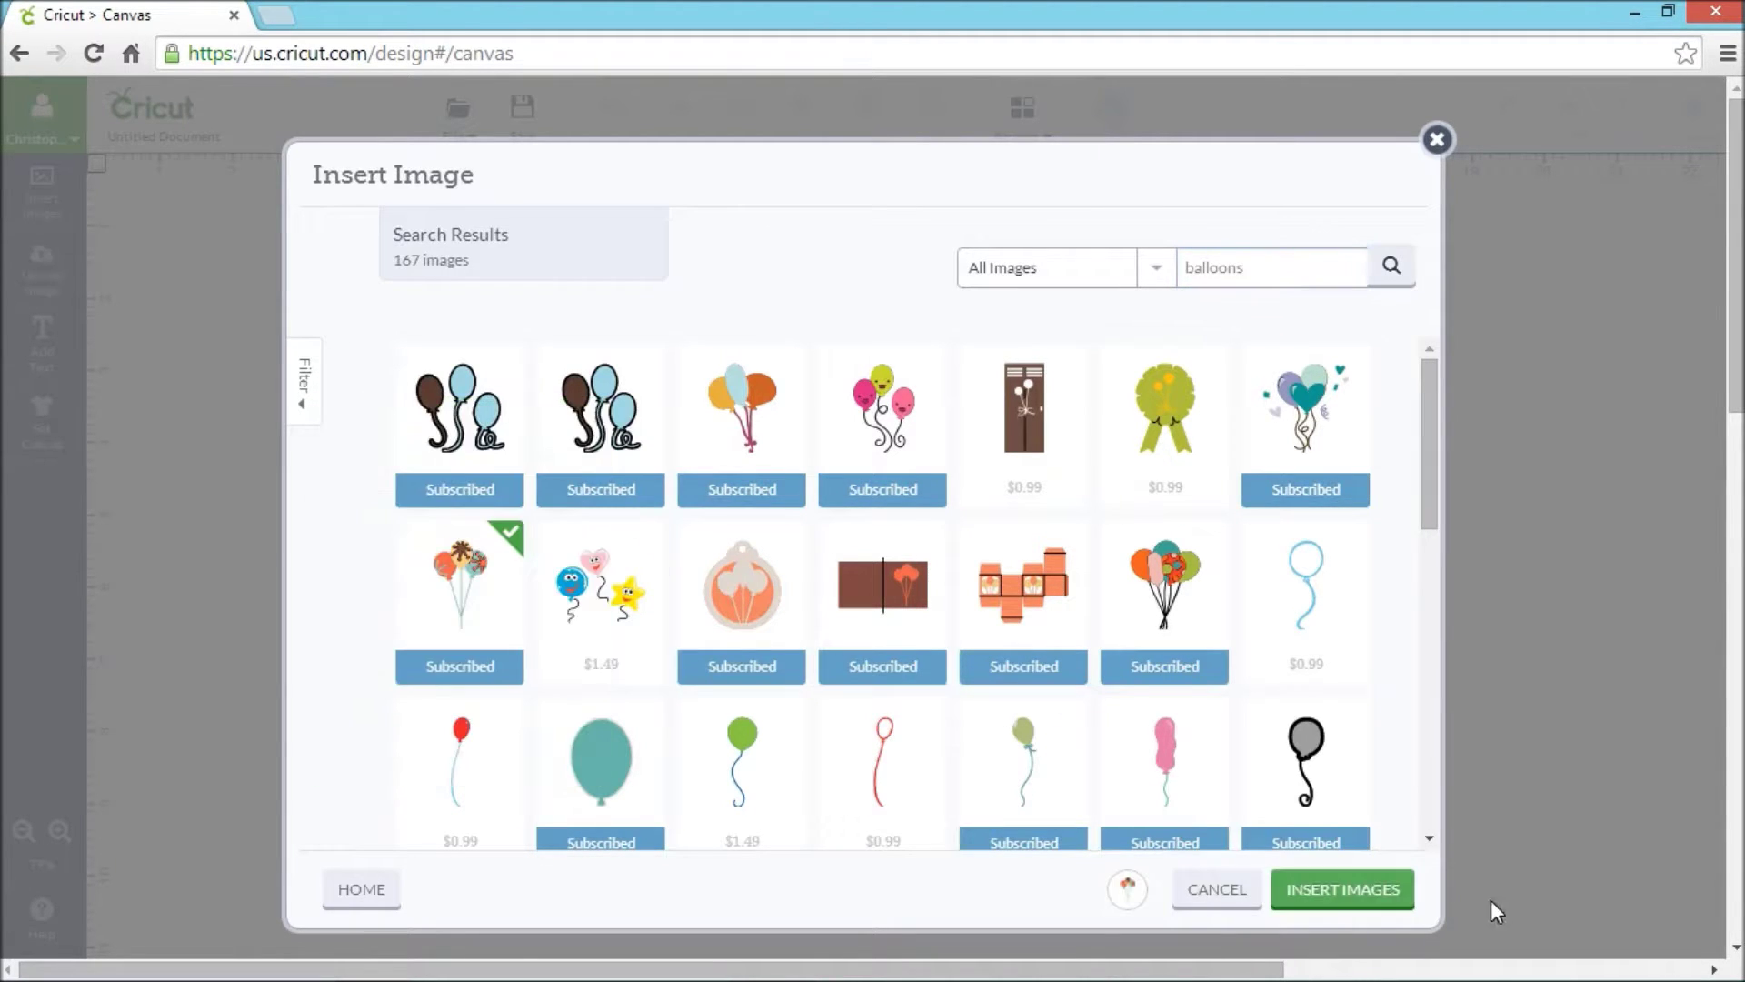
pyautogui.click(1350, 900)
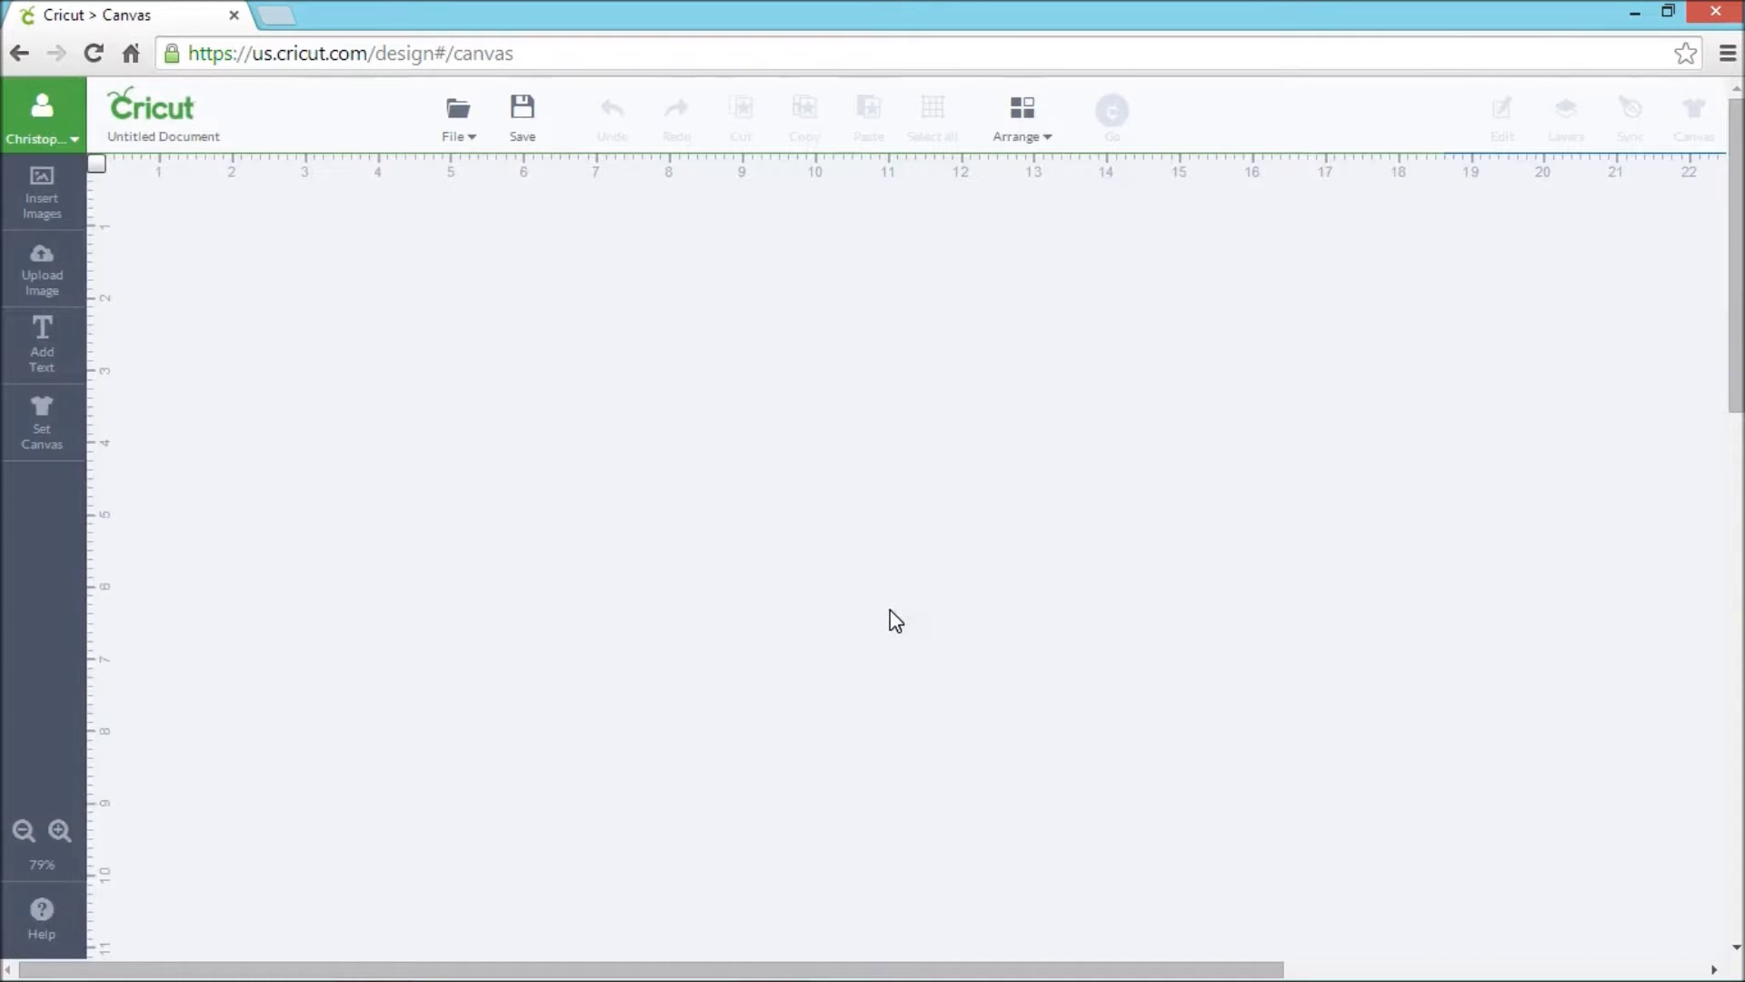
# Move the balloons image to the canvas's upper-left corner and enlarge it to about 4.39 by 7.37 in.
pyautogui.moveTo(618, 605); pyautogui.dragTo(227, 296)
pyautogui.moveTo(245, 373); pyautogui.dragTo(463, 731)
pyautogui.click(635, 437)
pyautogui.click(246, 423)
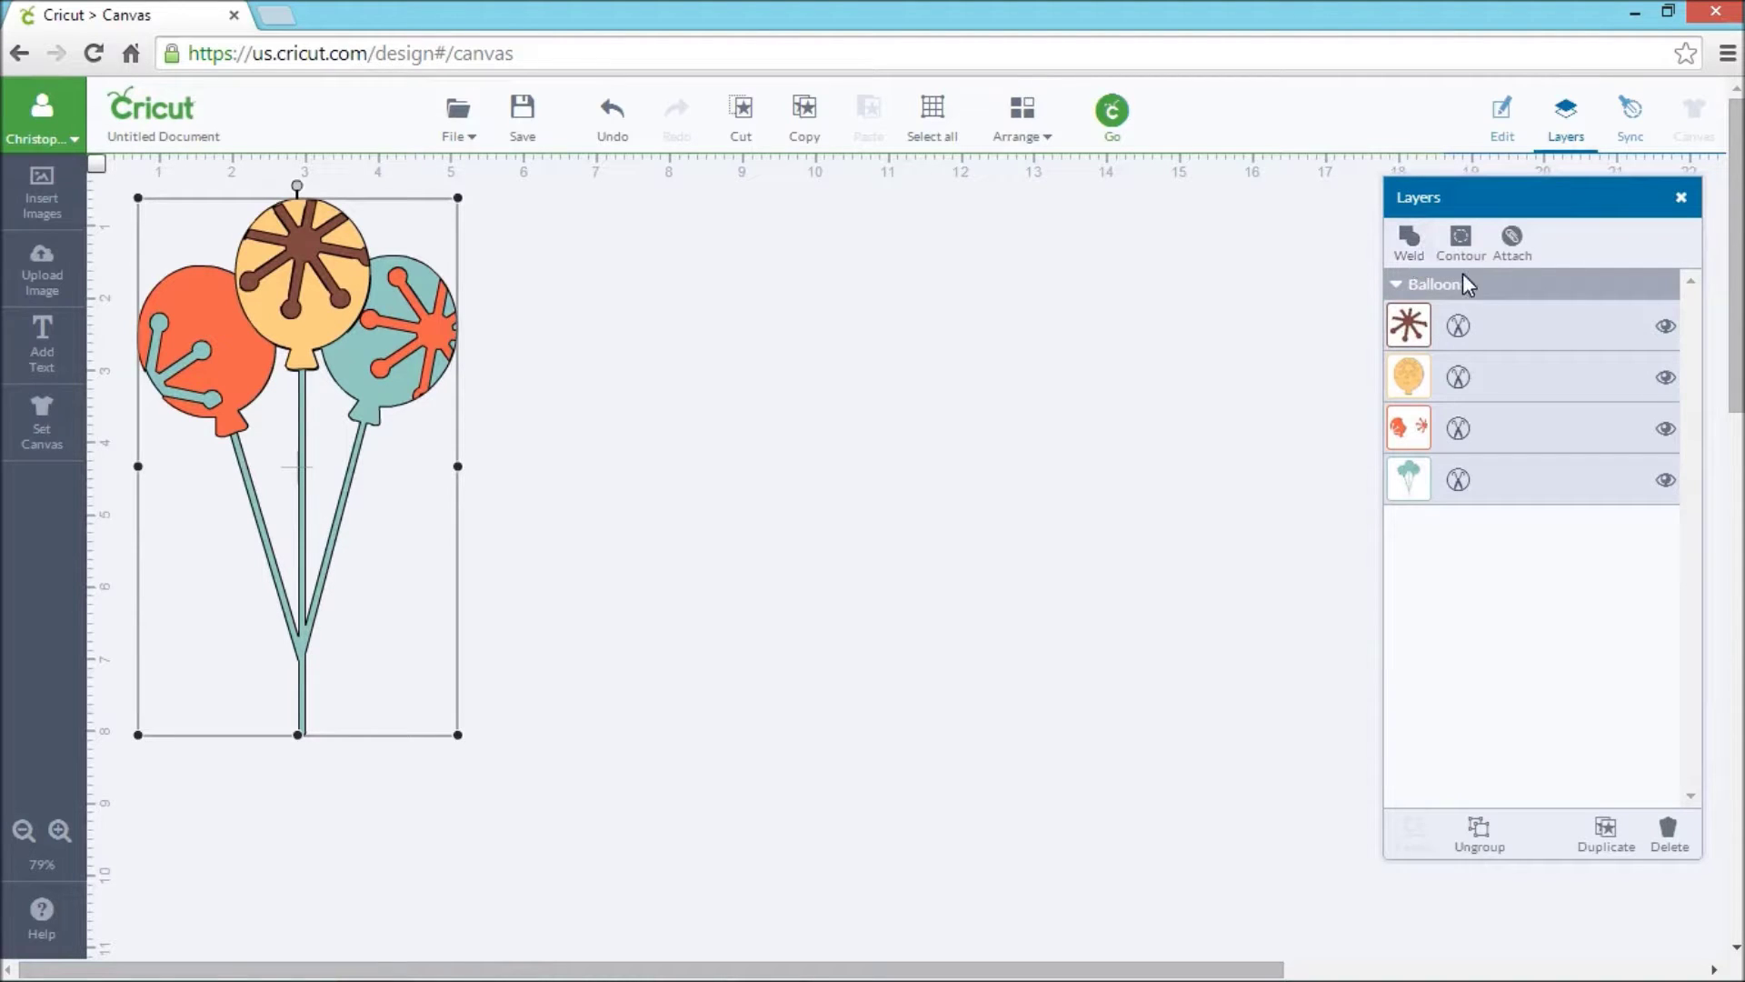
pyautogui.click(1514, 147)
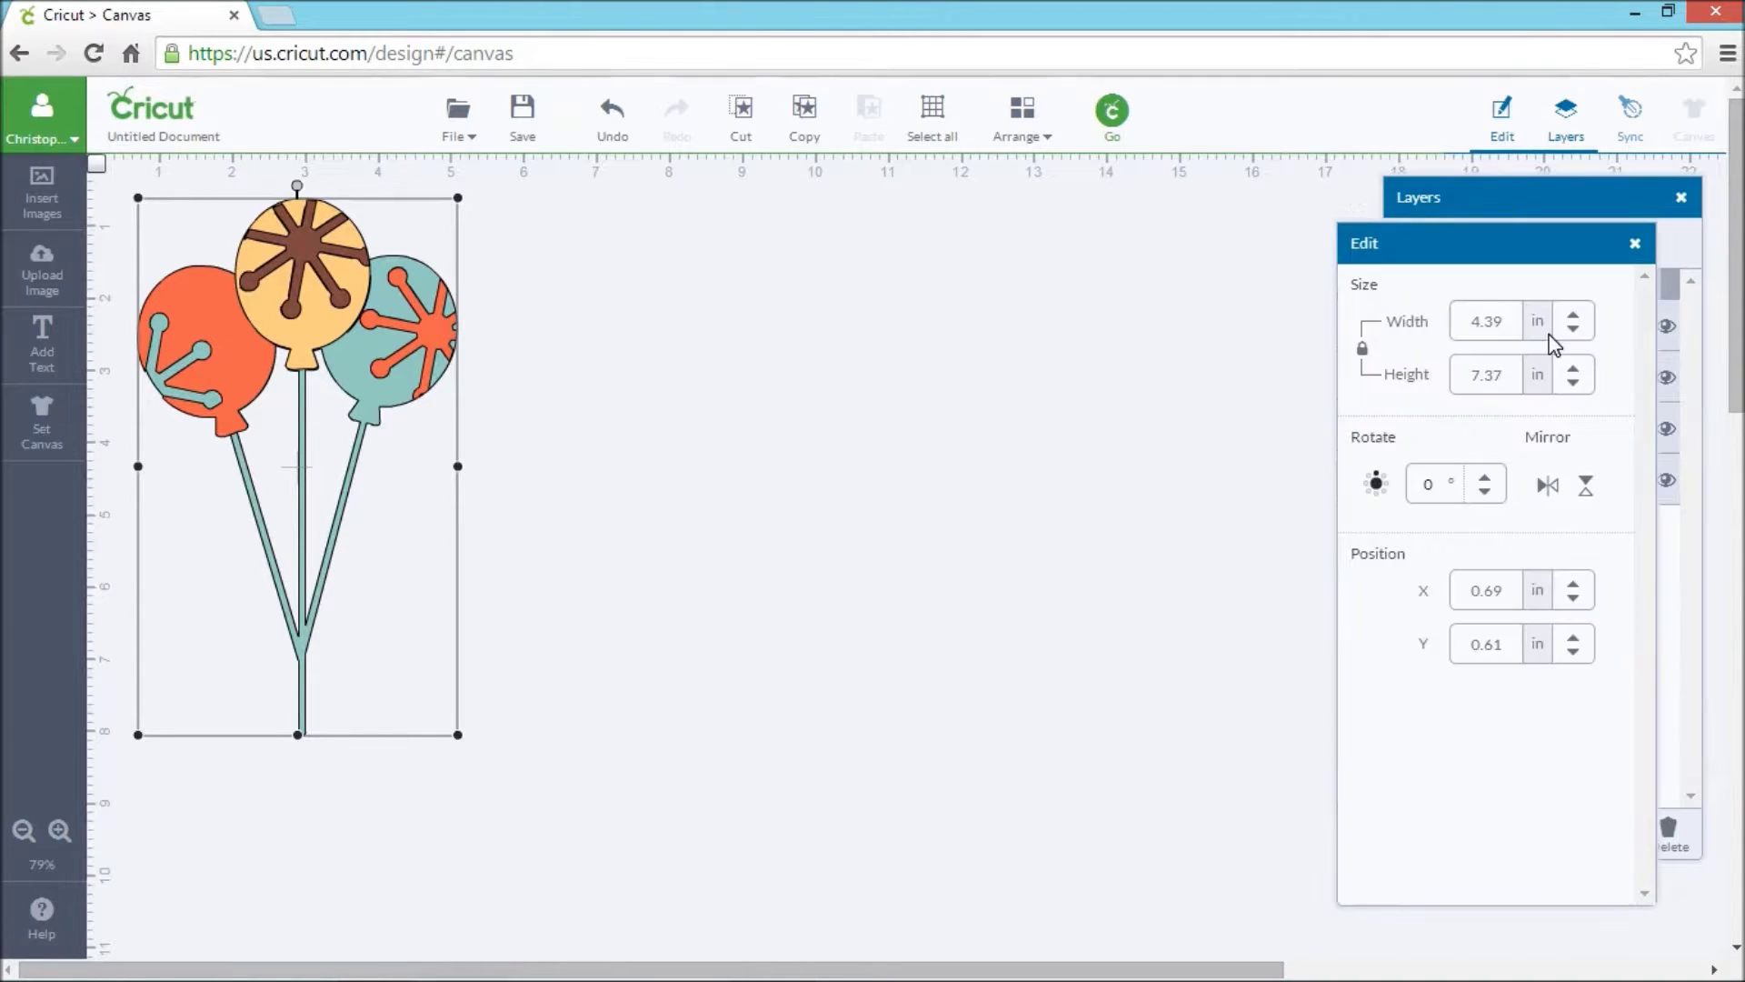
pyautogui.click(1553, 198)
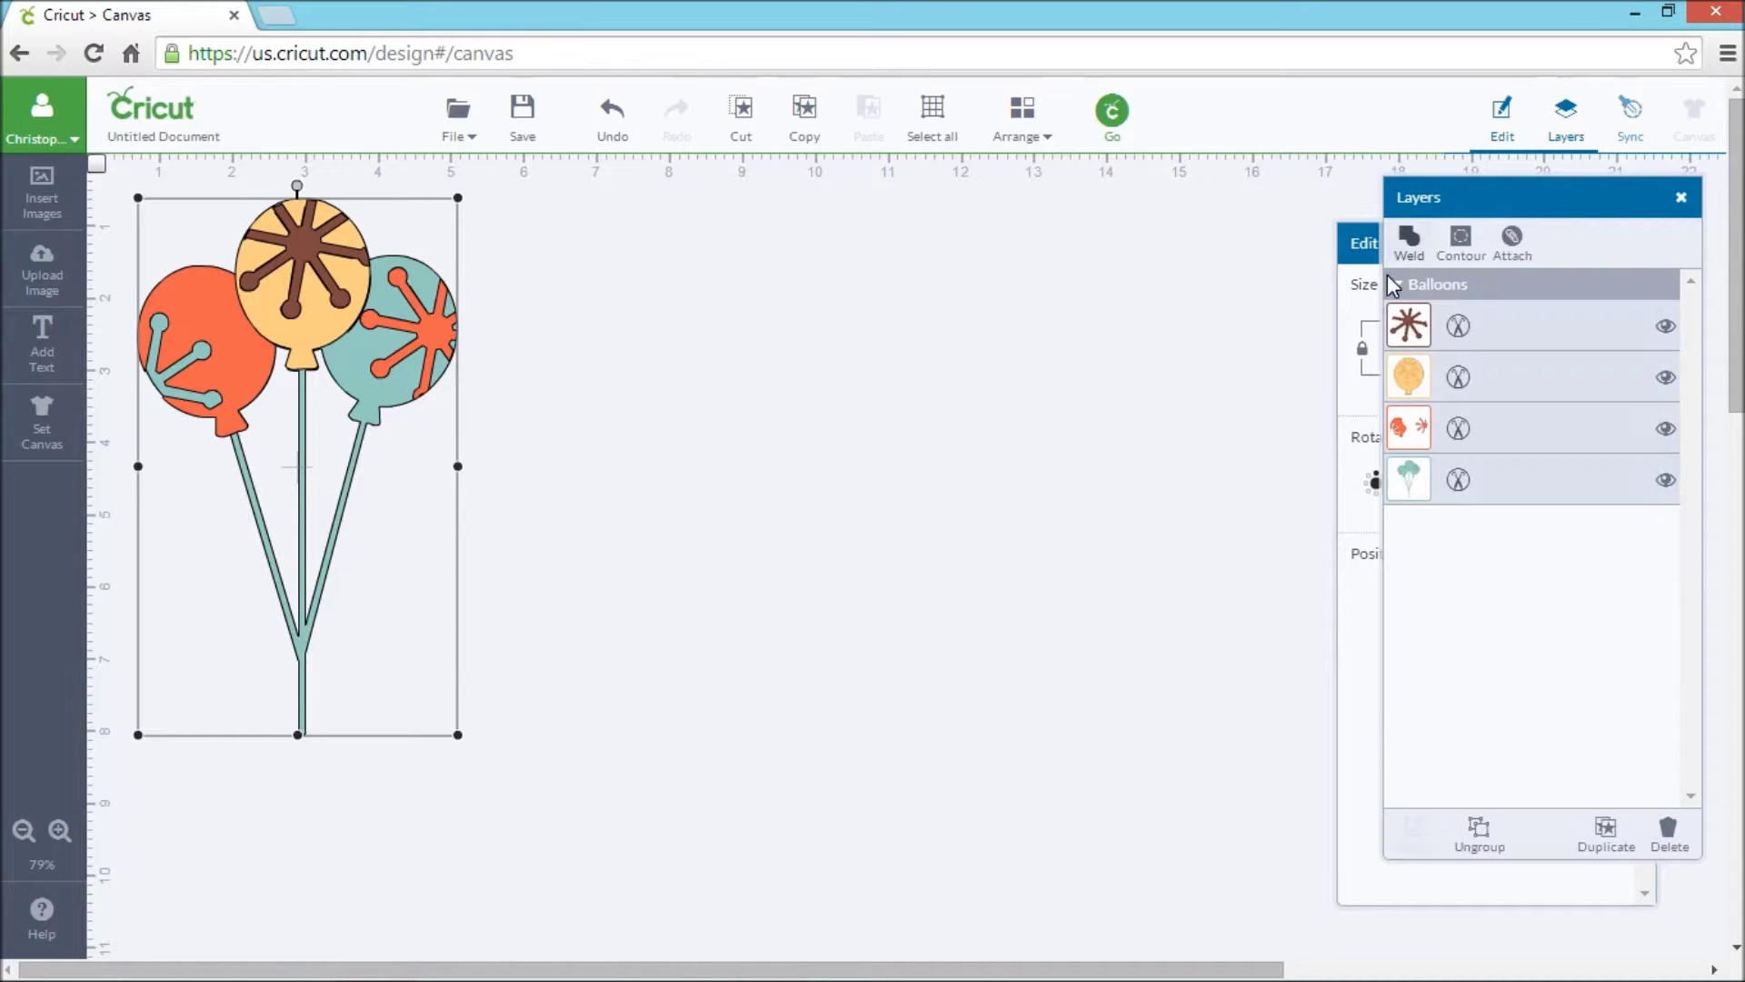
# Change the line type of all four balloon layers from Cut to Write.
pyautogui.click(1457, 327)
pyautogui.click(1206, 226)
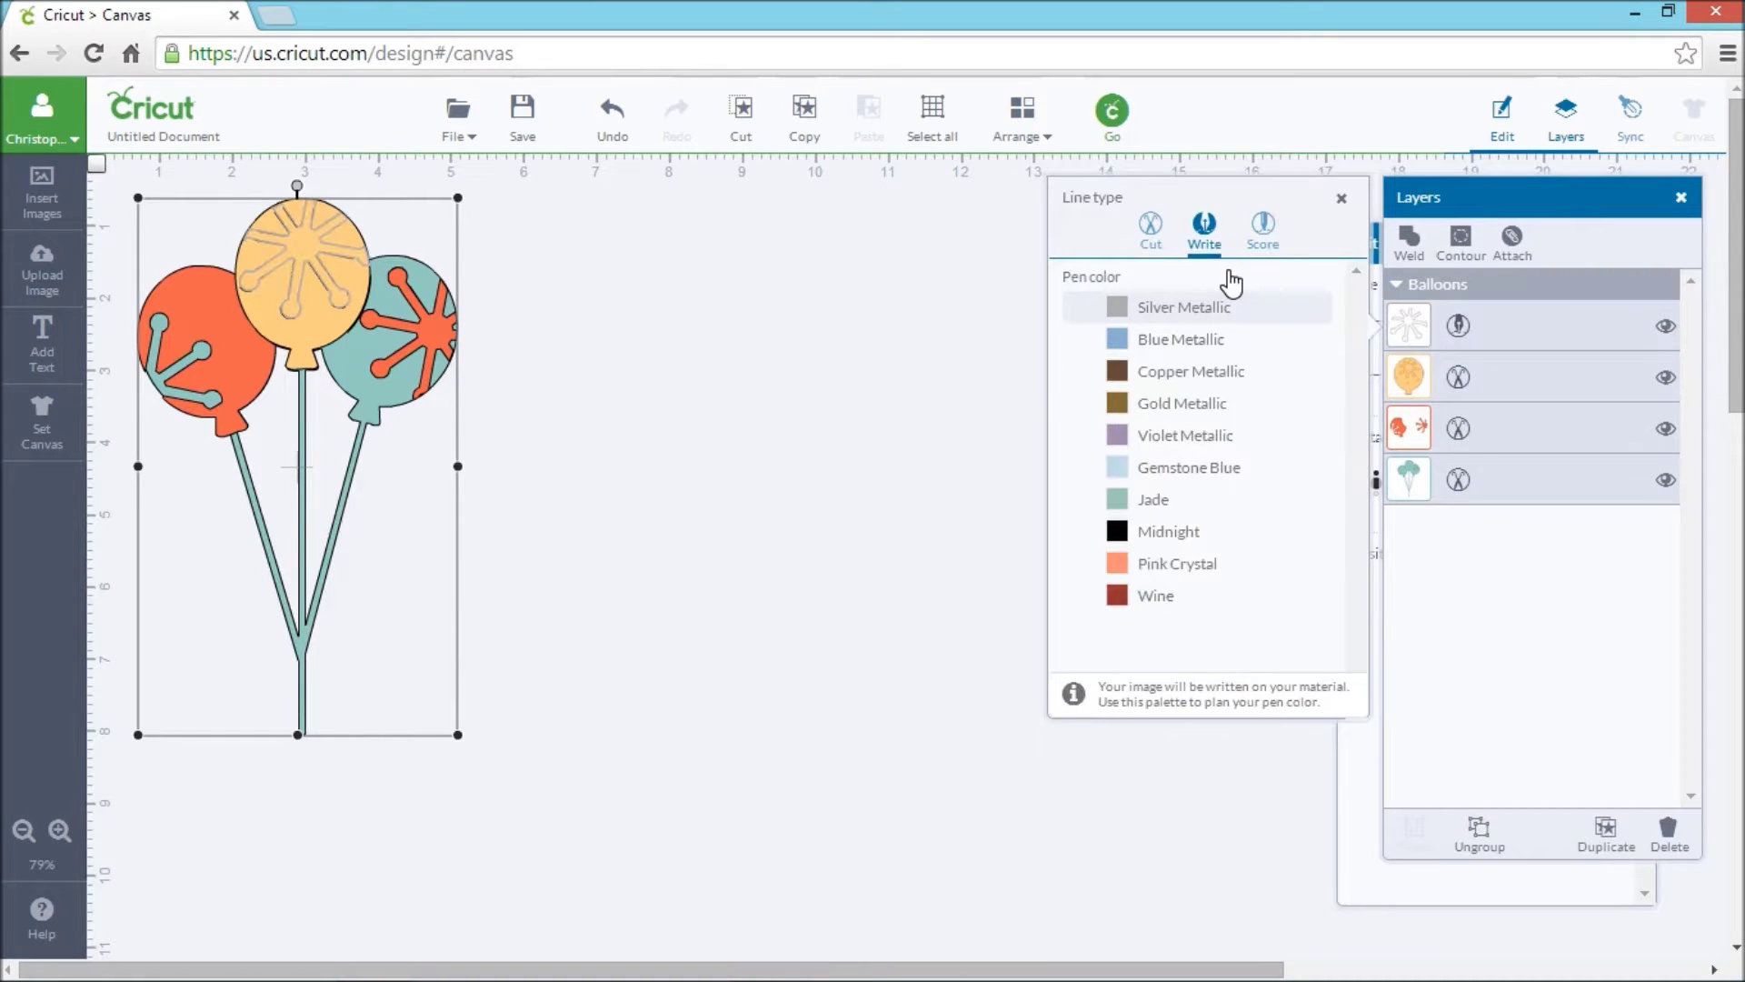
pyautogui.click(1459, 379)
pyautogui.click(1205, 226)
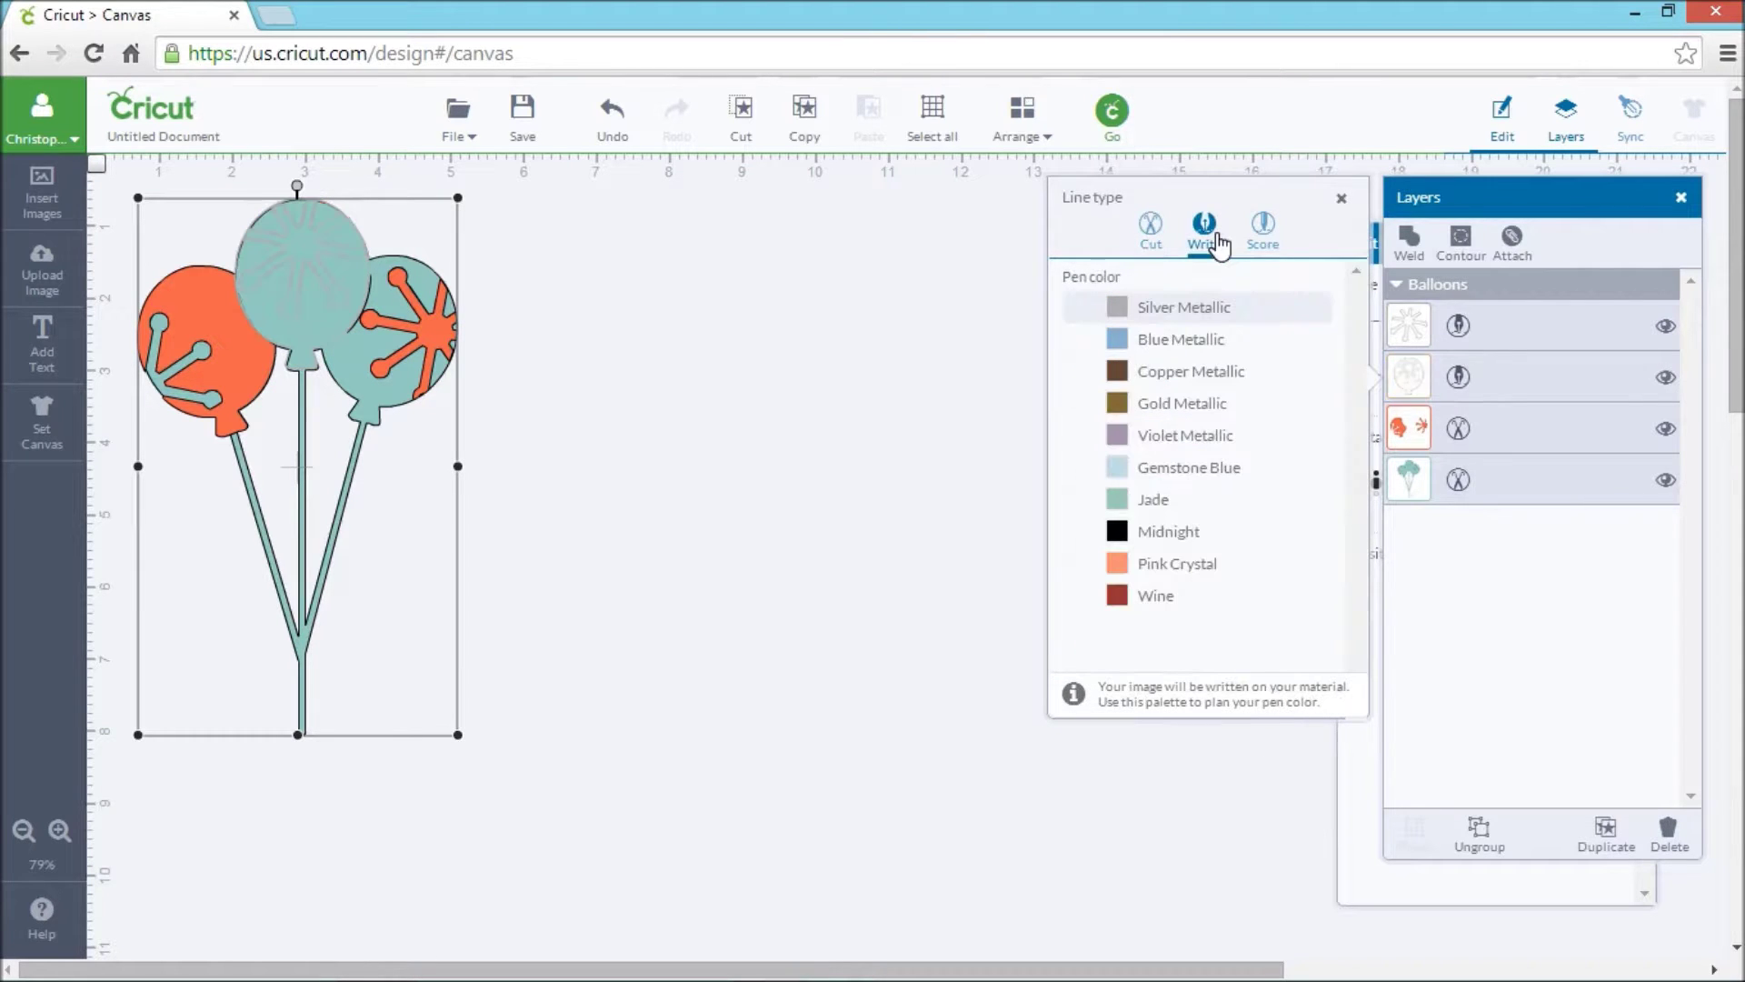
pyautogui.click(1460, 431)
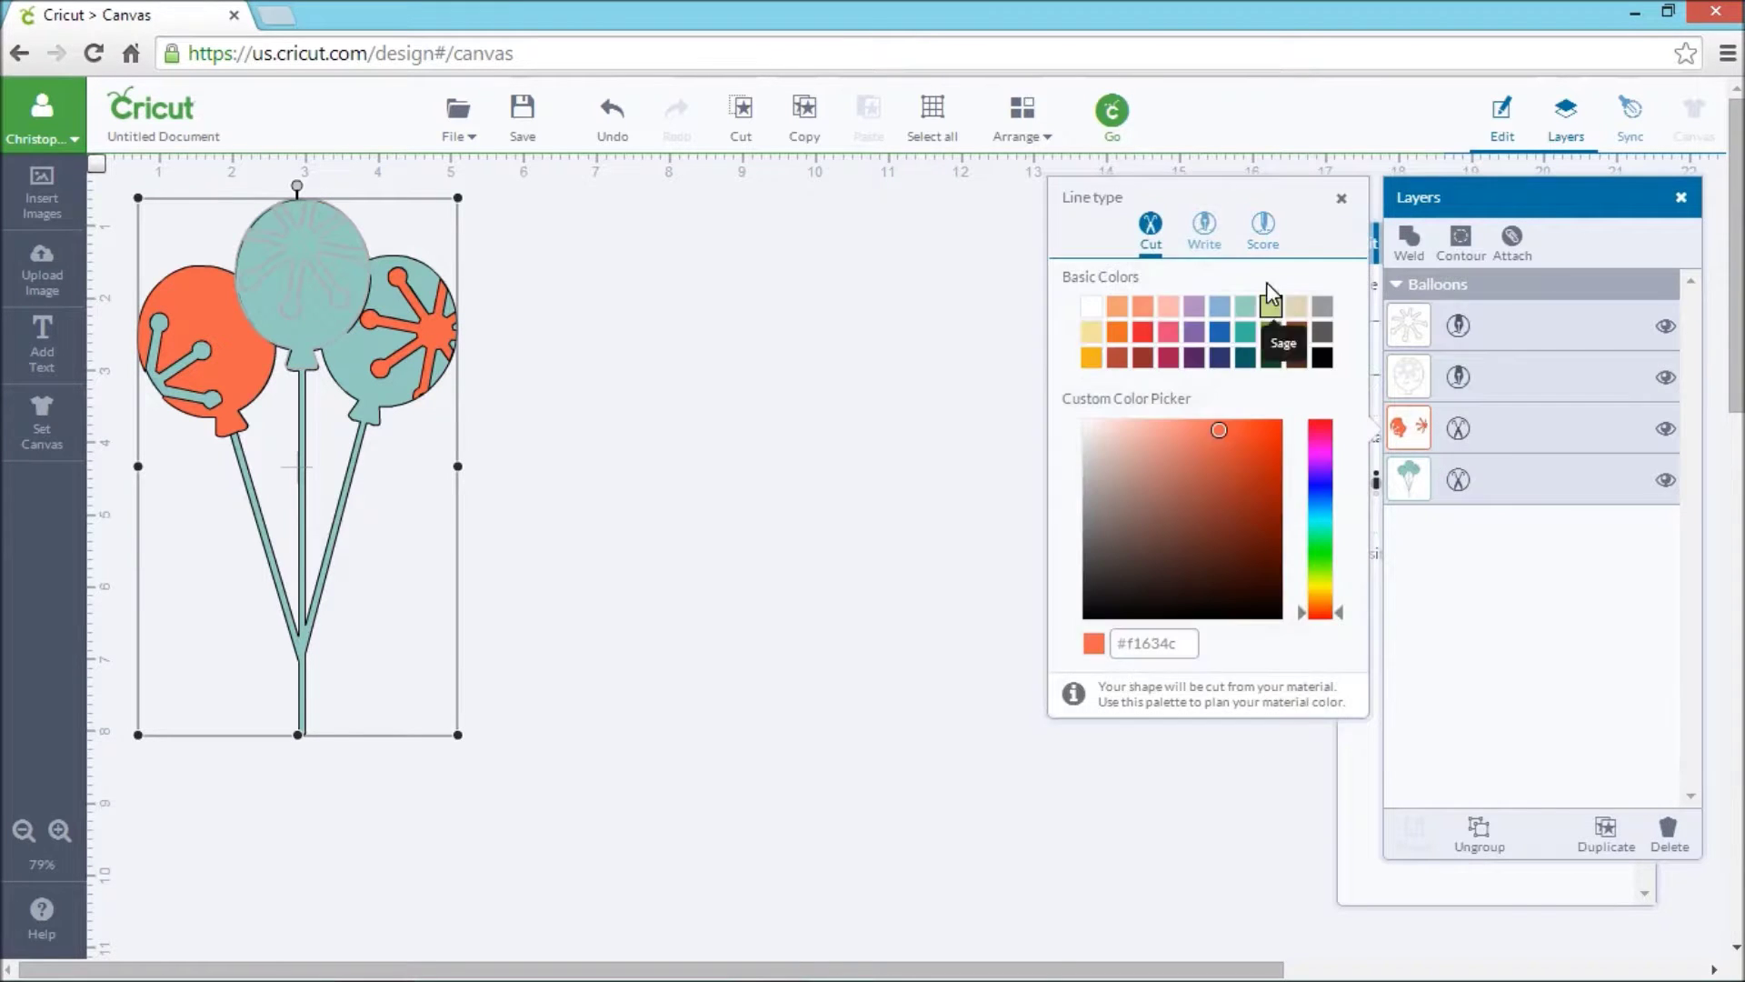
pyautogui.click(1205, 225)
pyautogui.click(1458, 481)
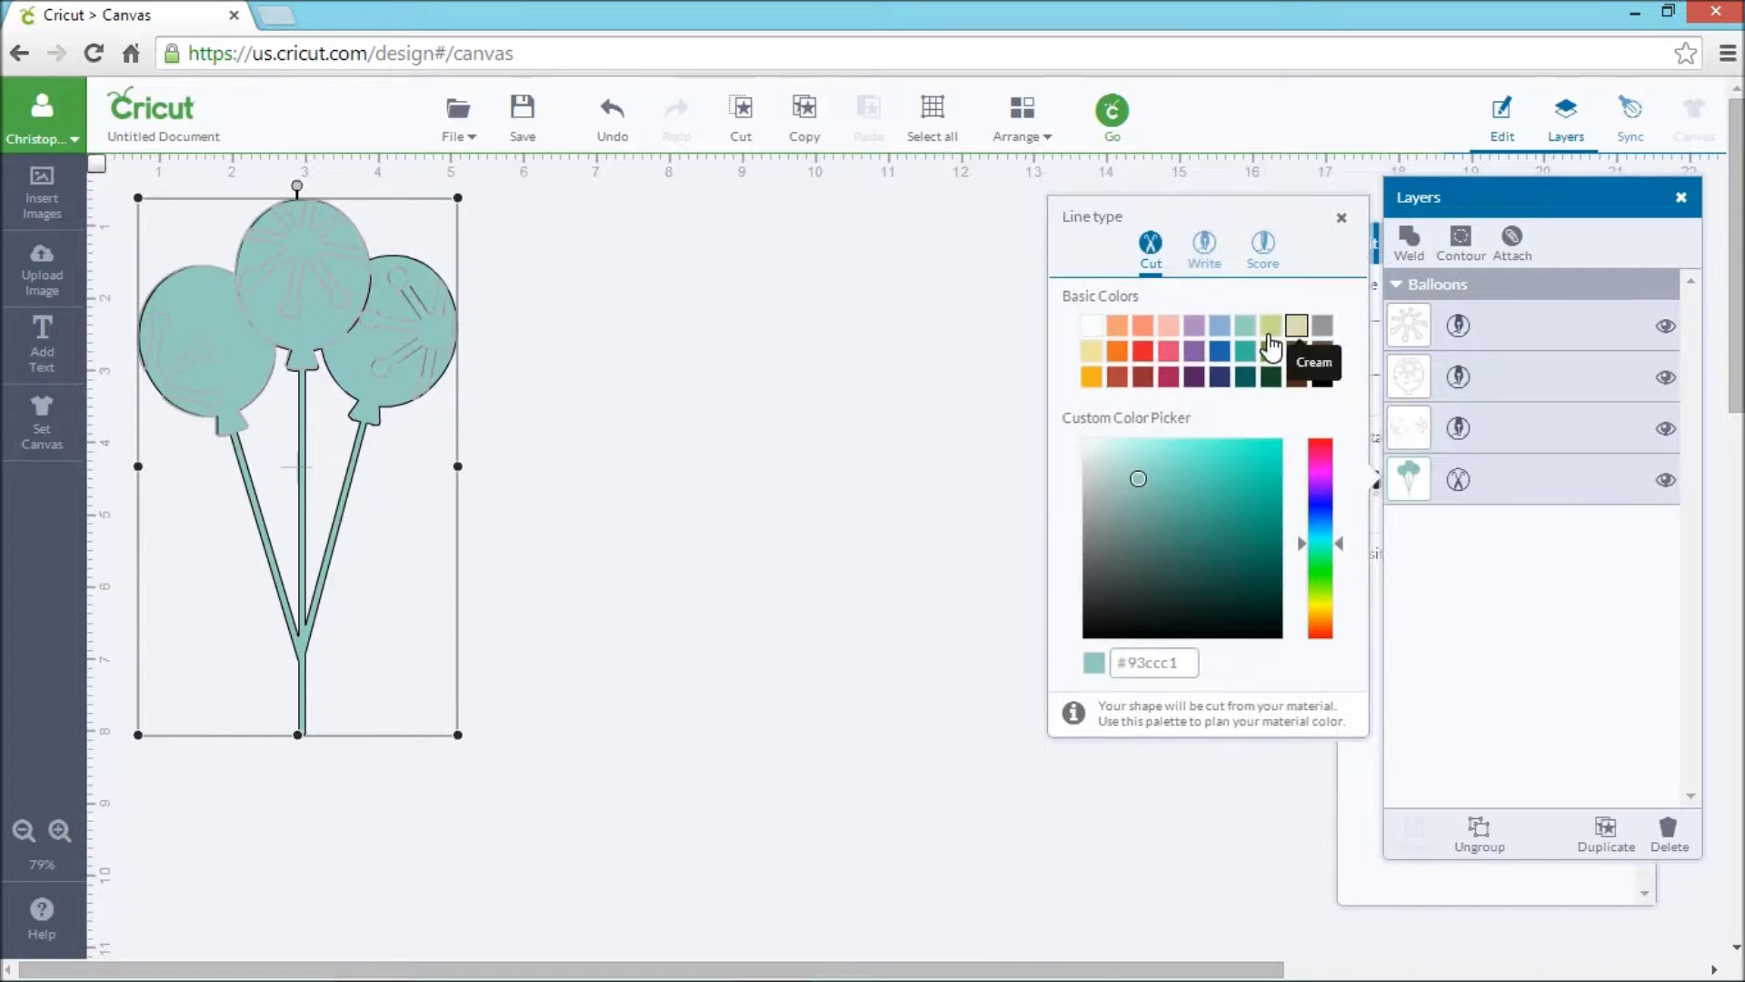
pyautogui.click(1219, 264)
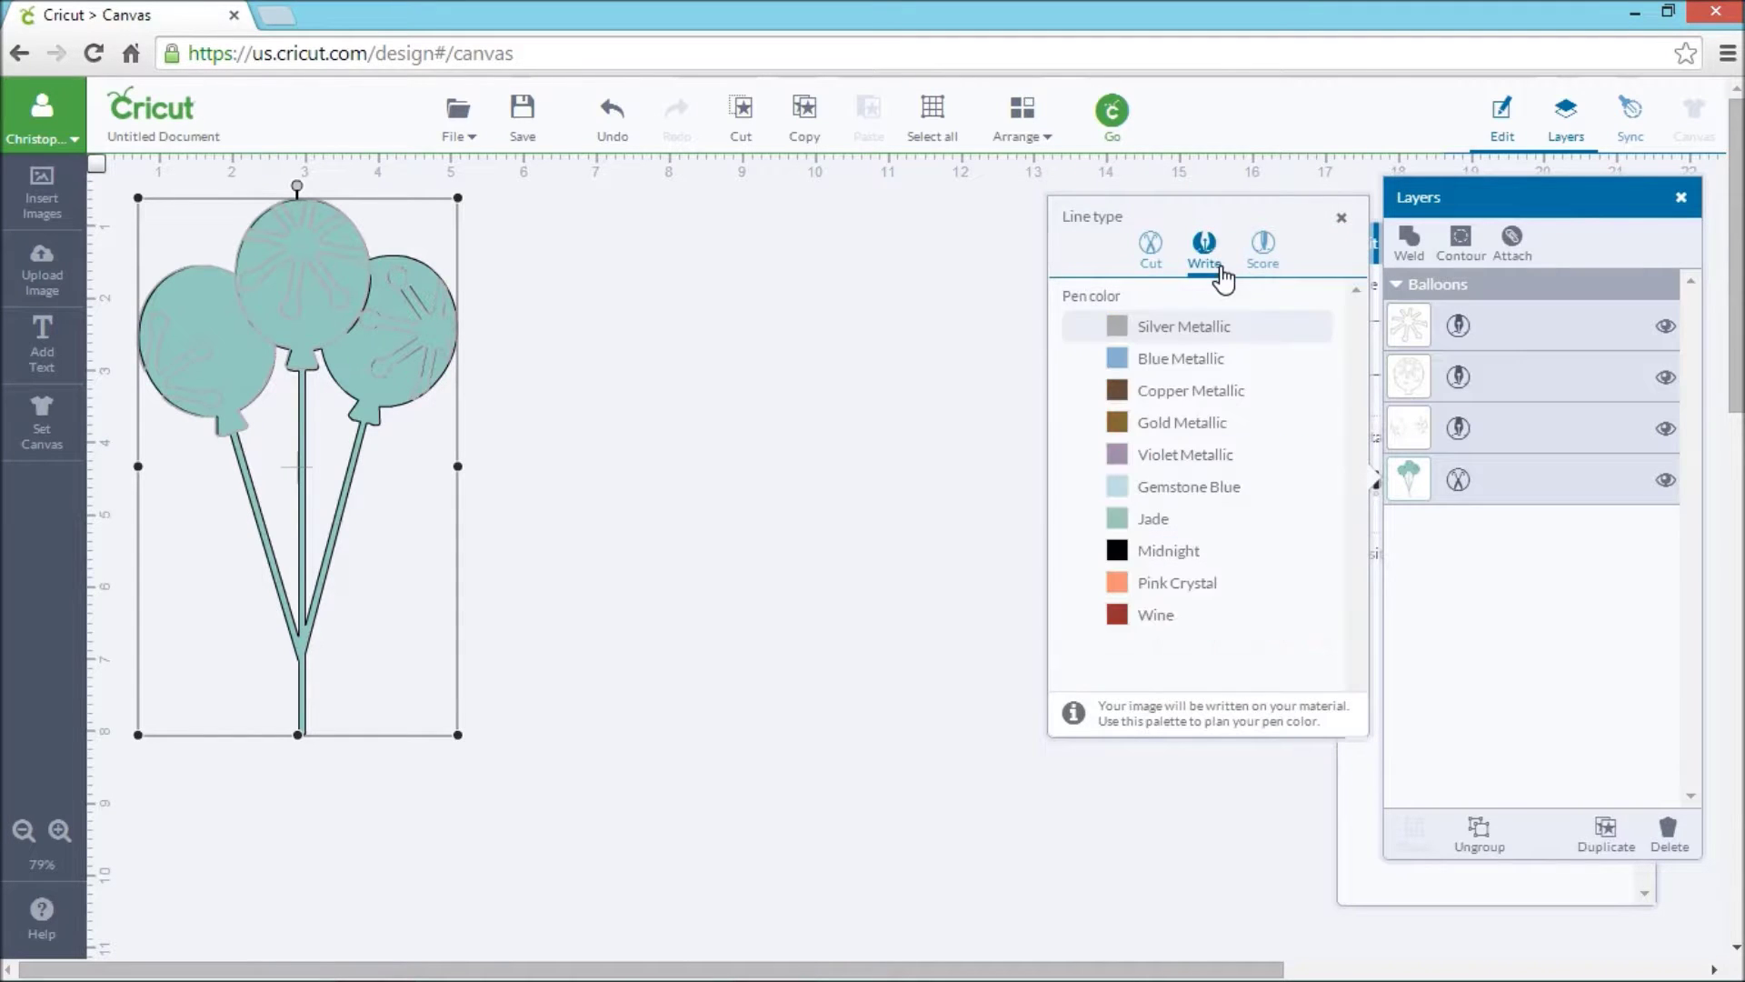
pyautogui.click(556, 463)
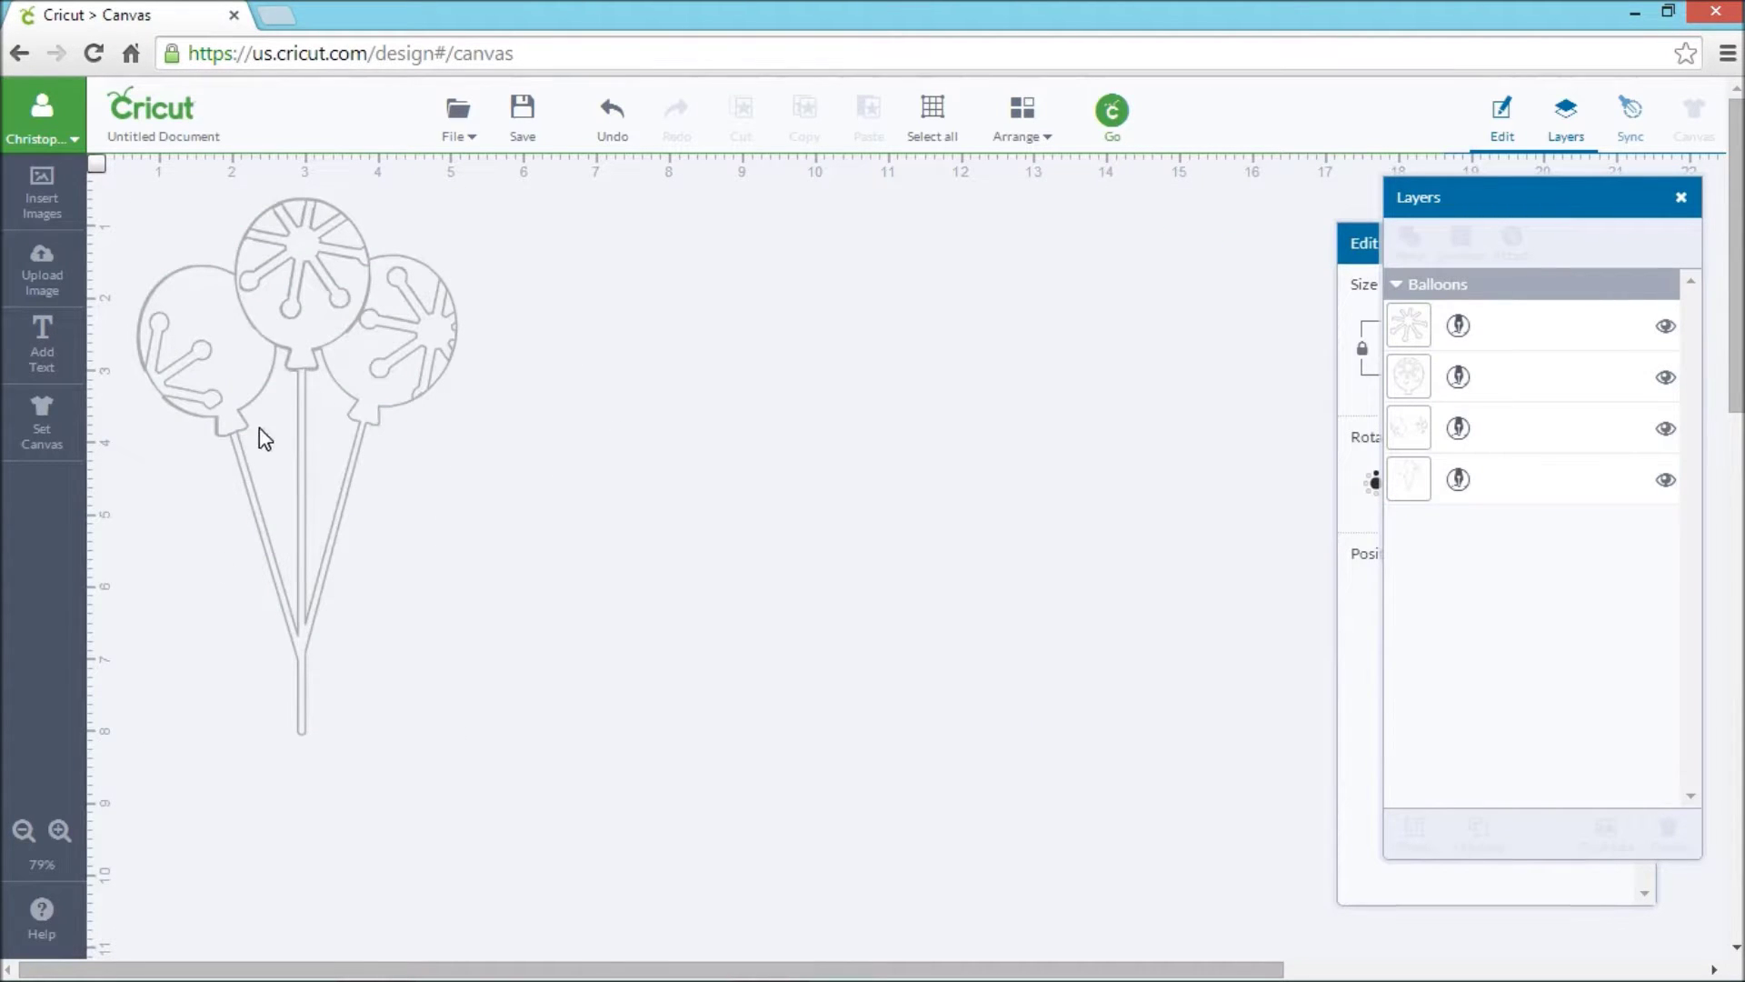
# Set the pen color of the center balloon's starburst layer to Wine.
pyautogui.click(1460, 327)
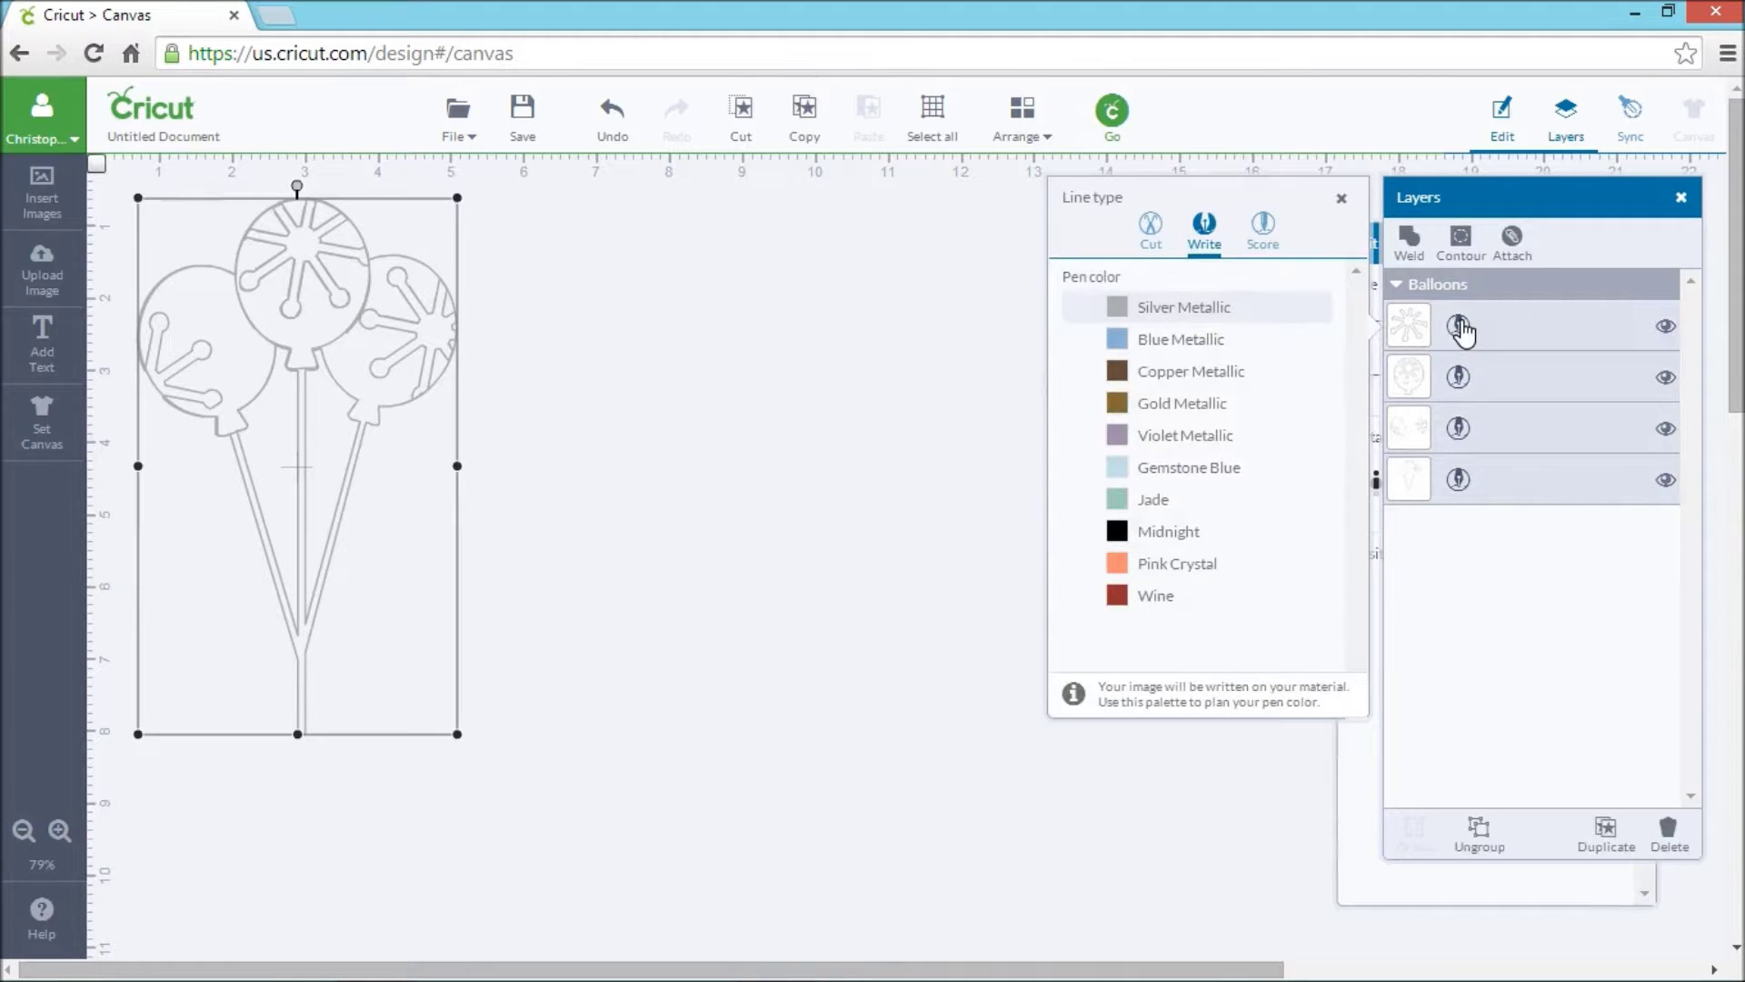
pyautogui.click(1160, 607)
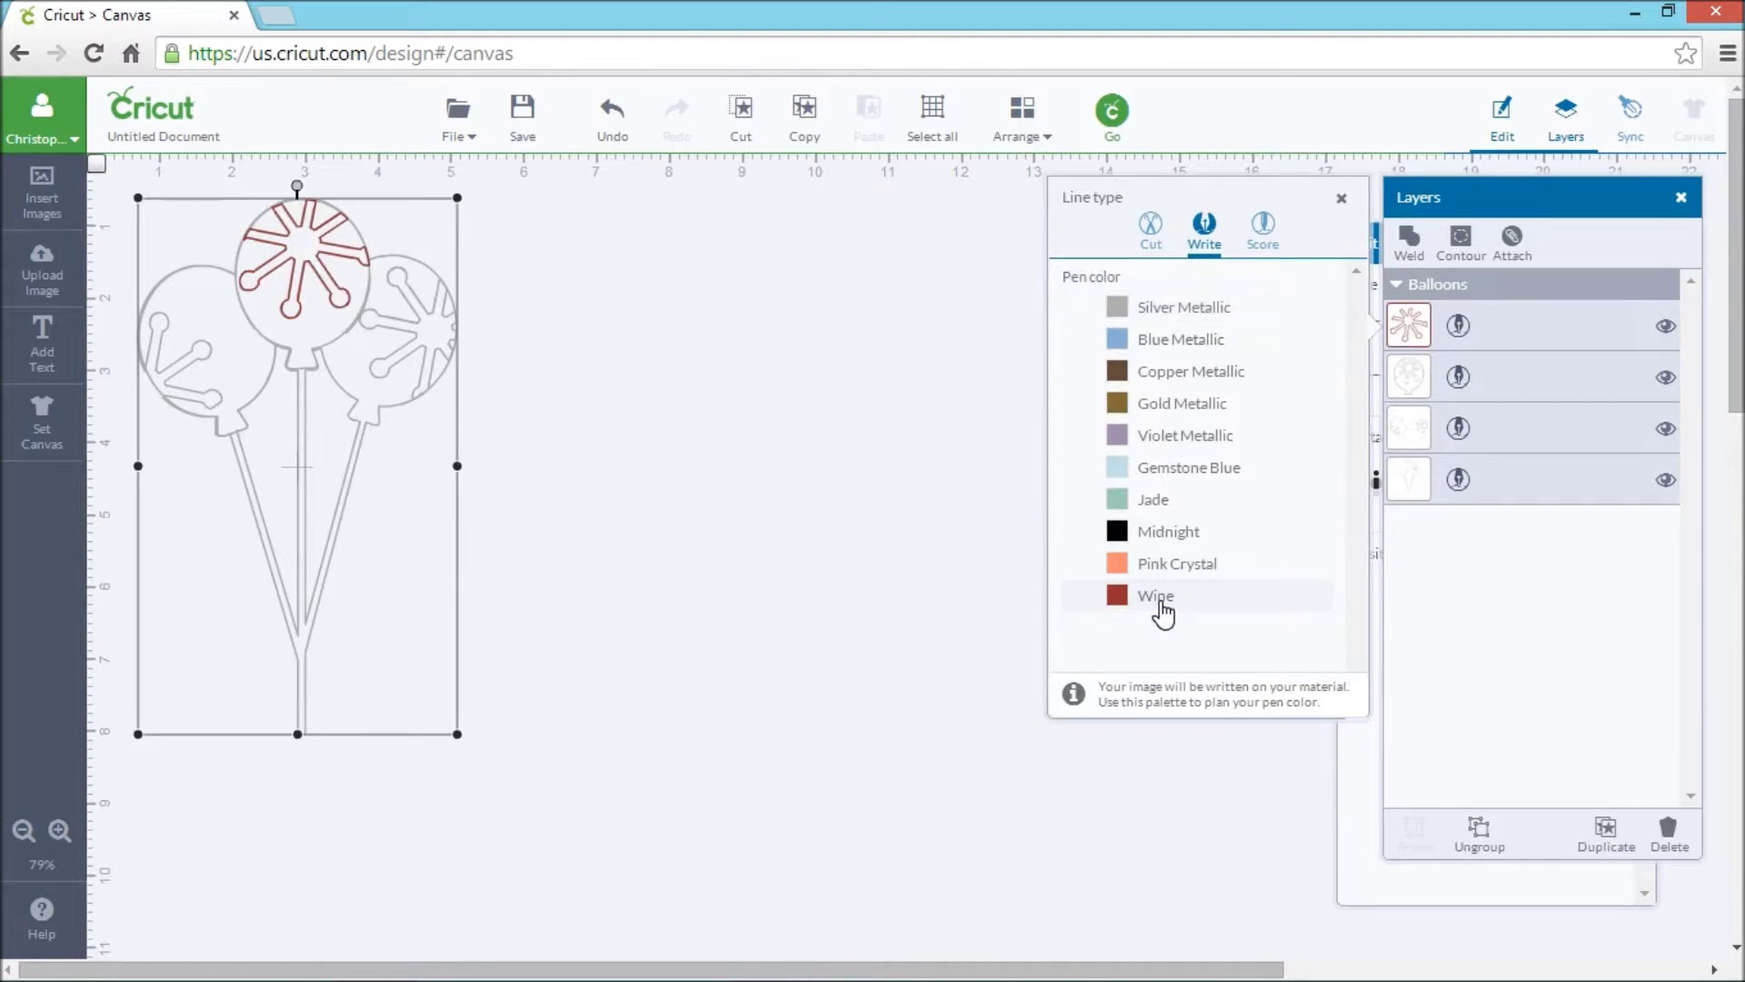
pyautogui.click(800, 353)
pyautogui.click(450, 378)
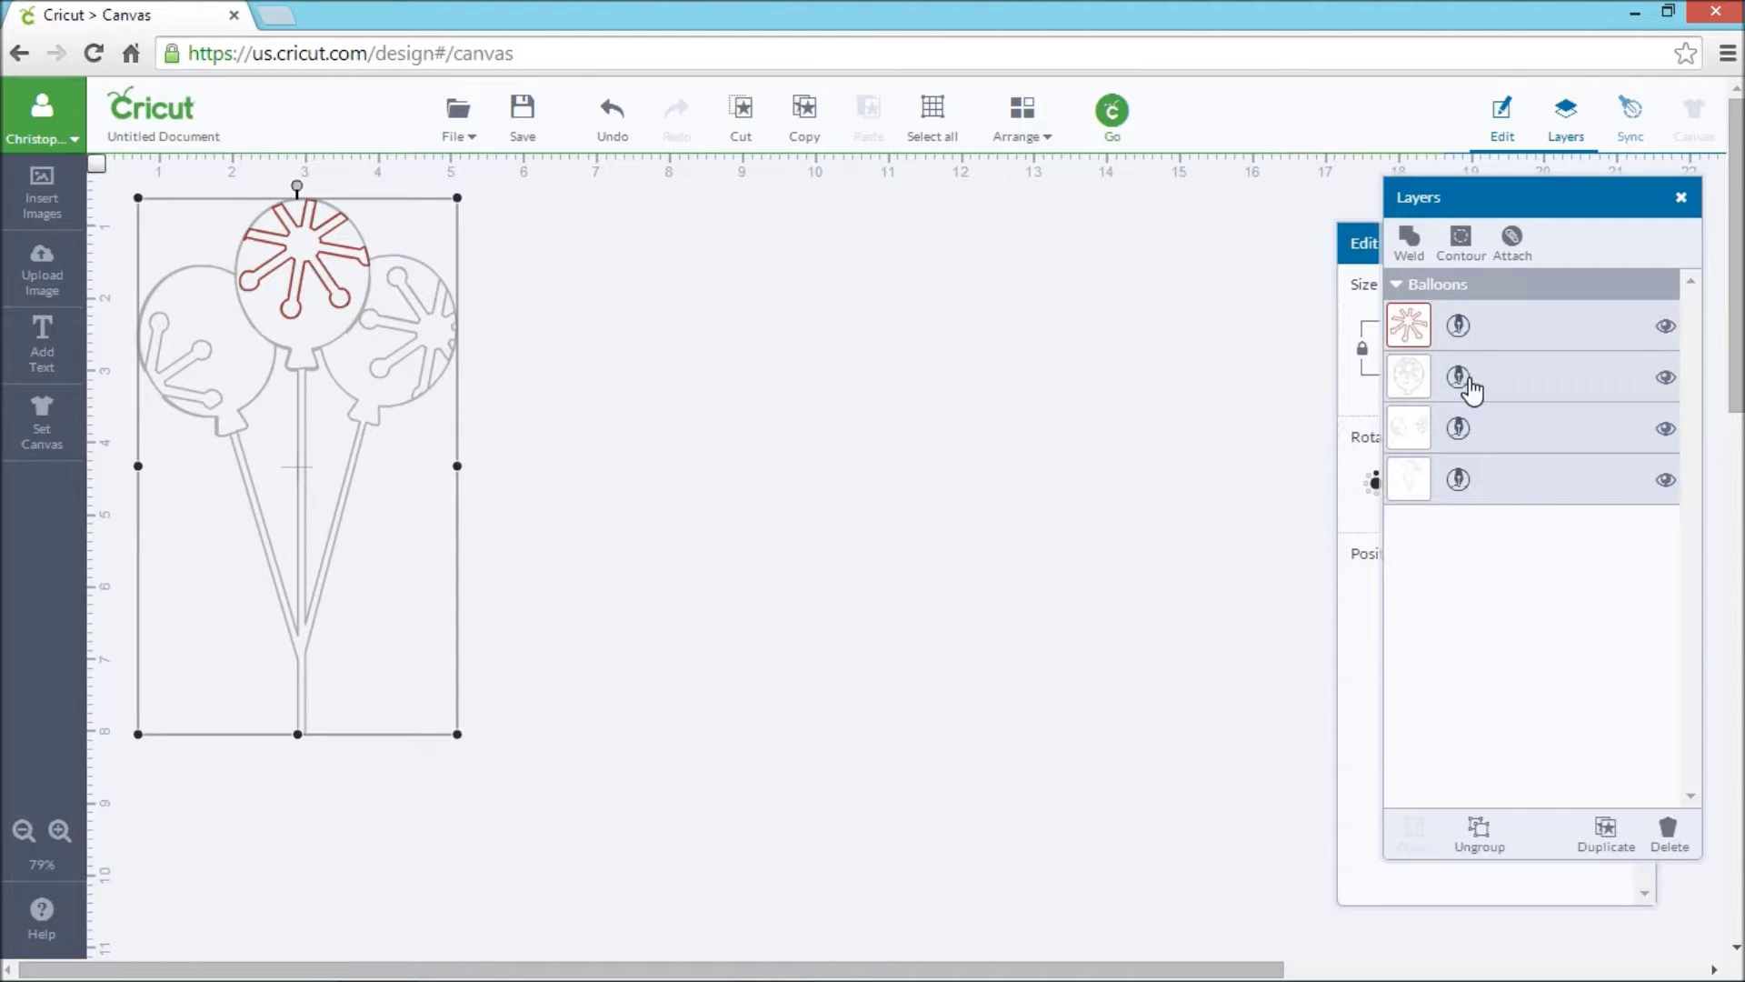
# Set the side balloons' outline and pattern layer to Midnight pen, and the base layer with the strings to Jade.
pyautogui.click(1464, 431)
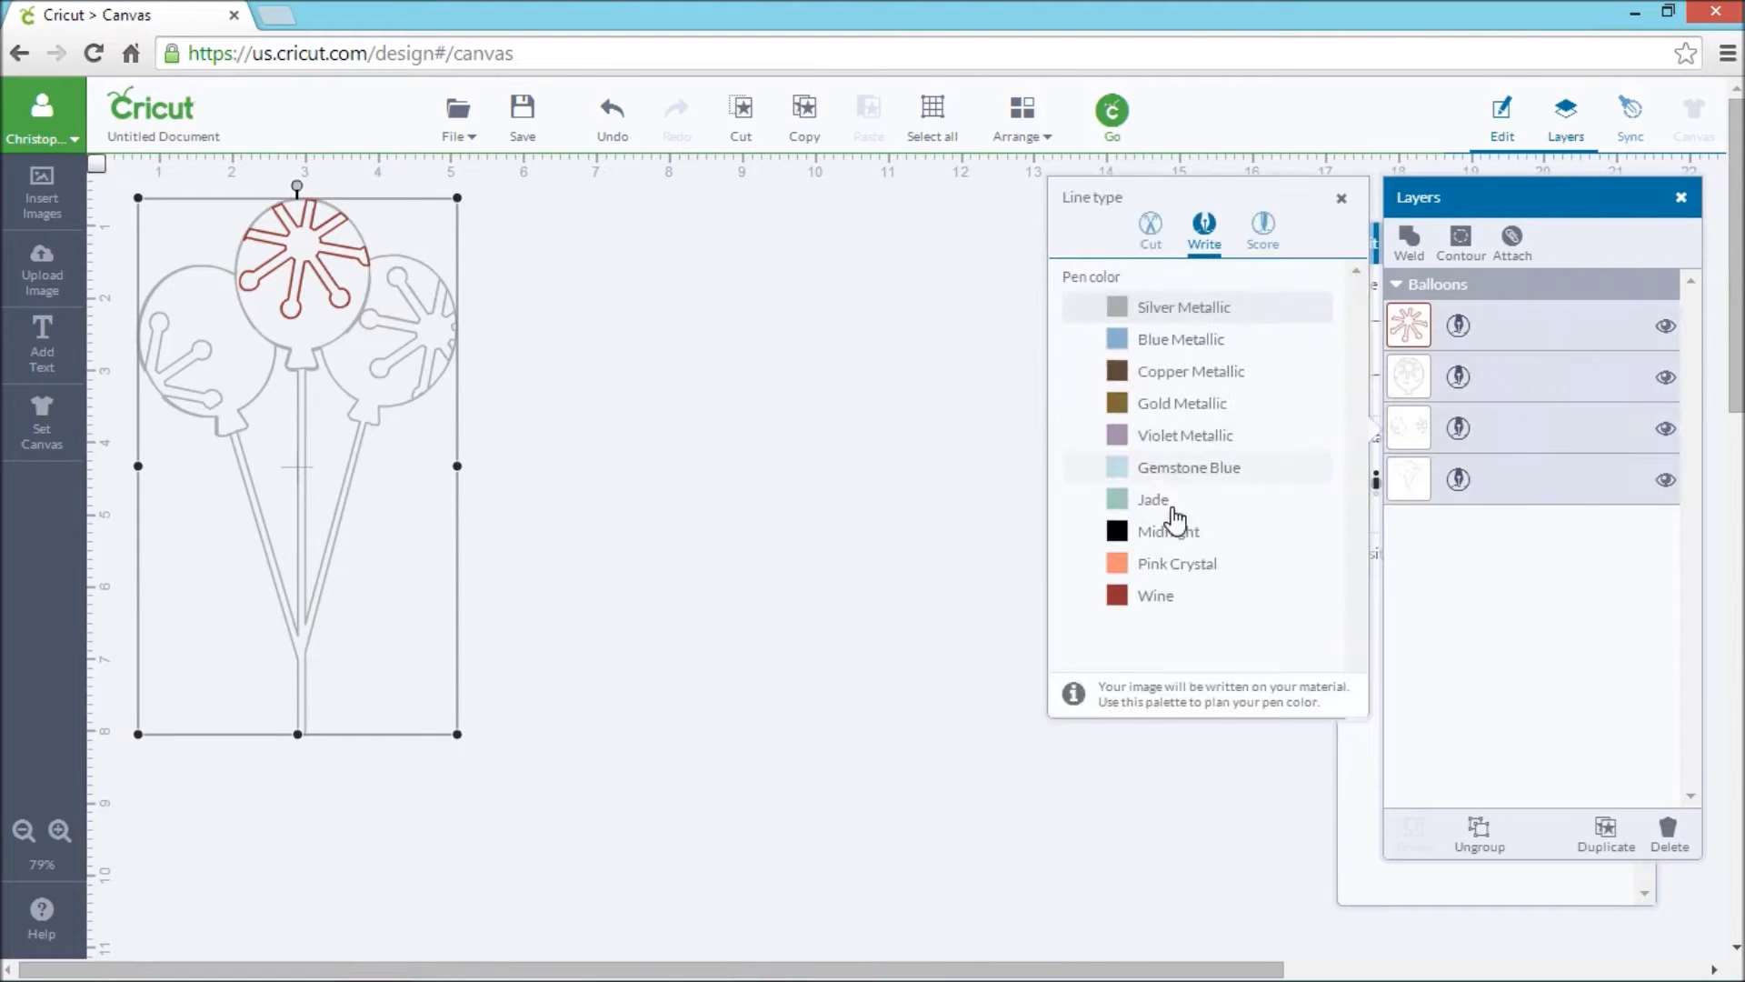
pyautogui.click(1172, 538)
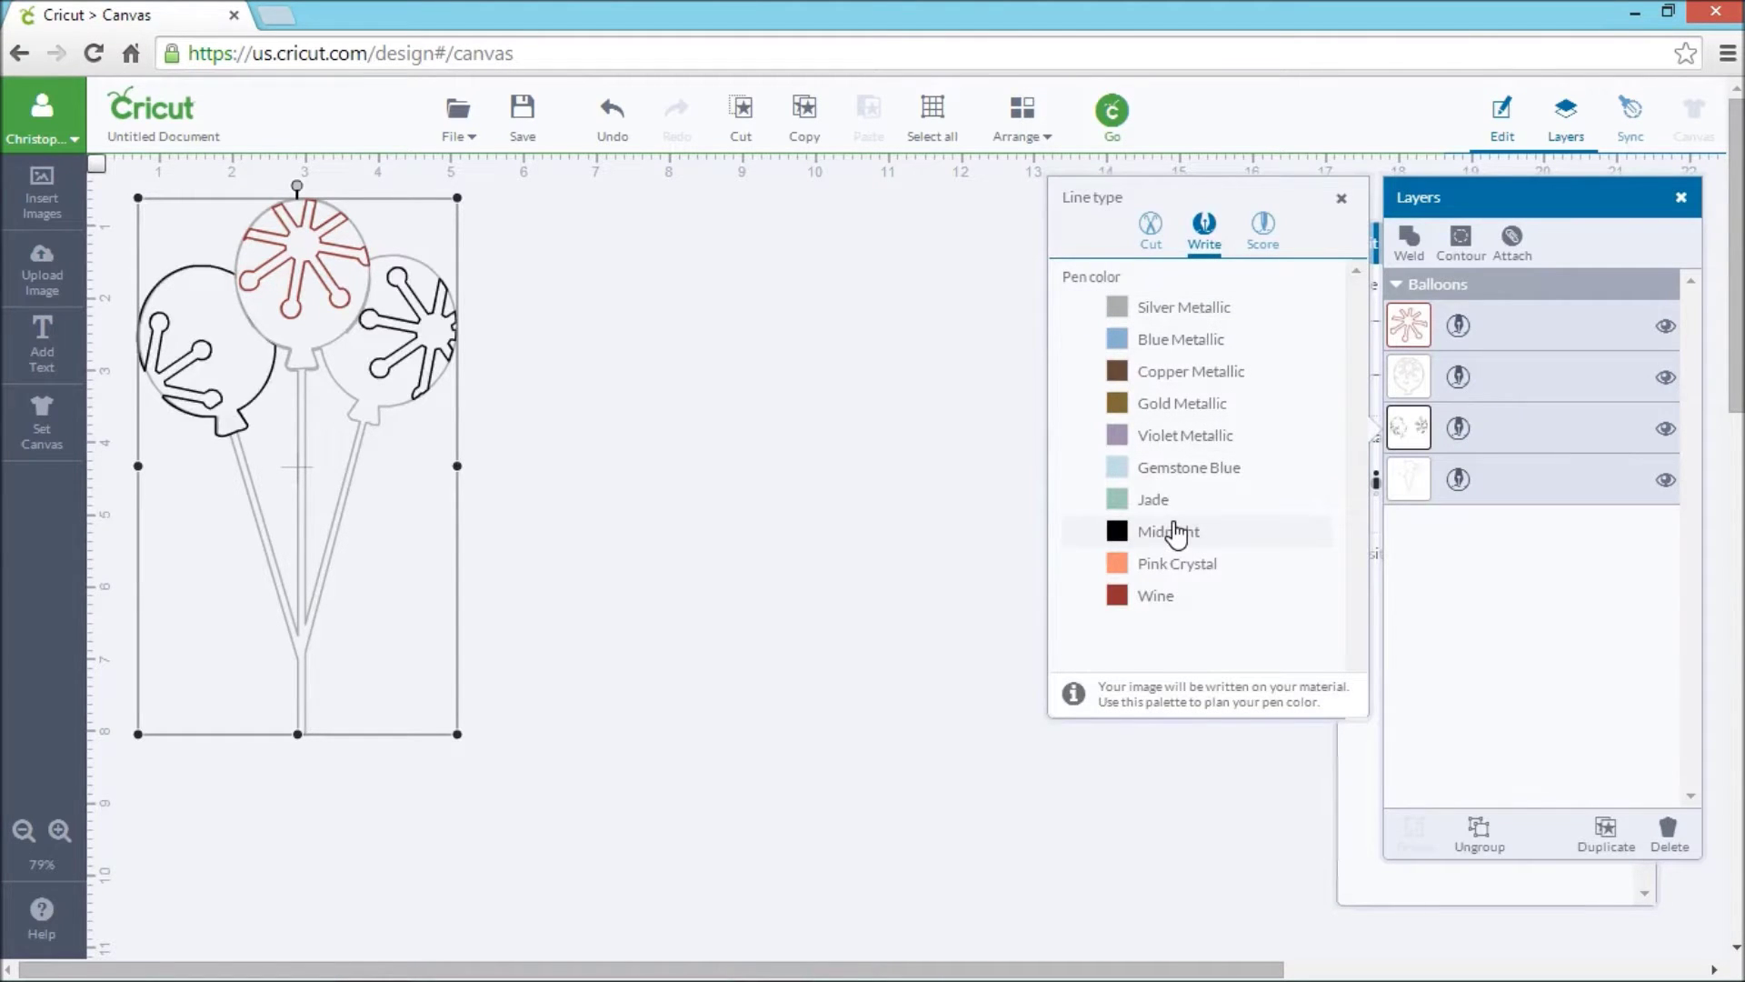
pyautogui.click(812, 421)
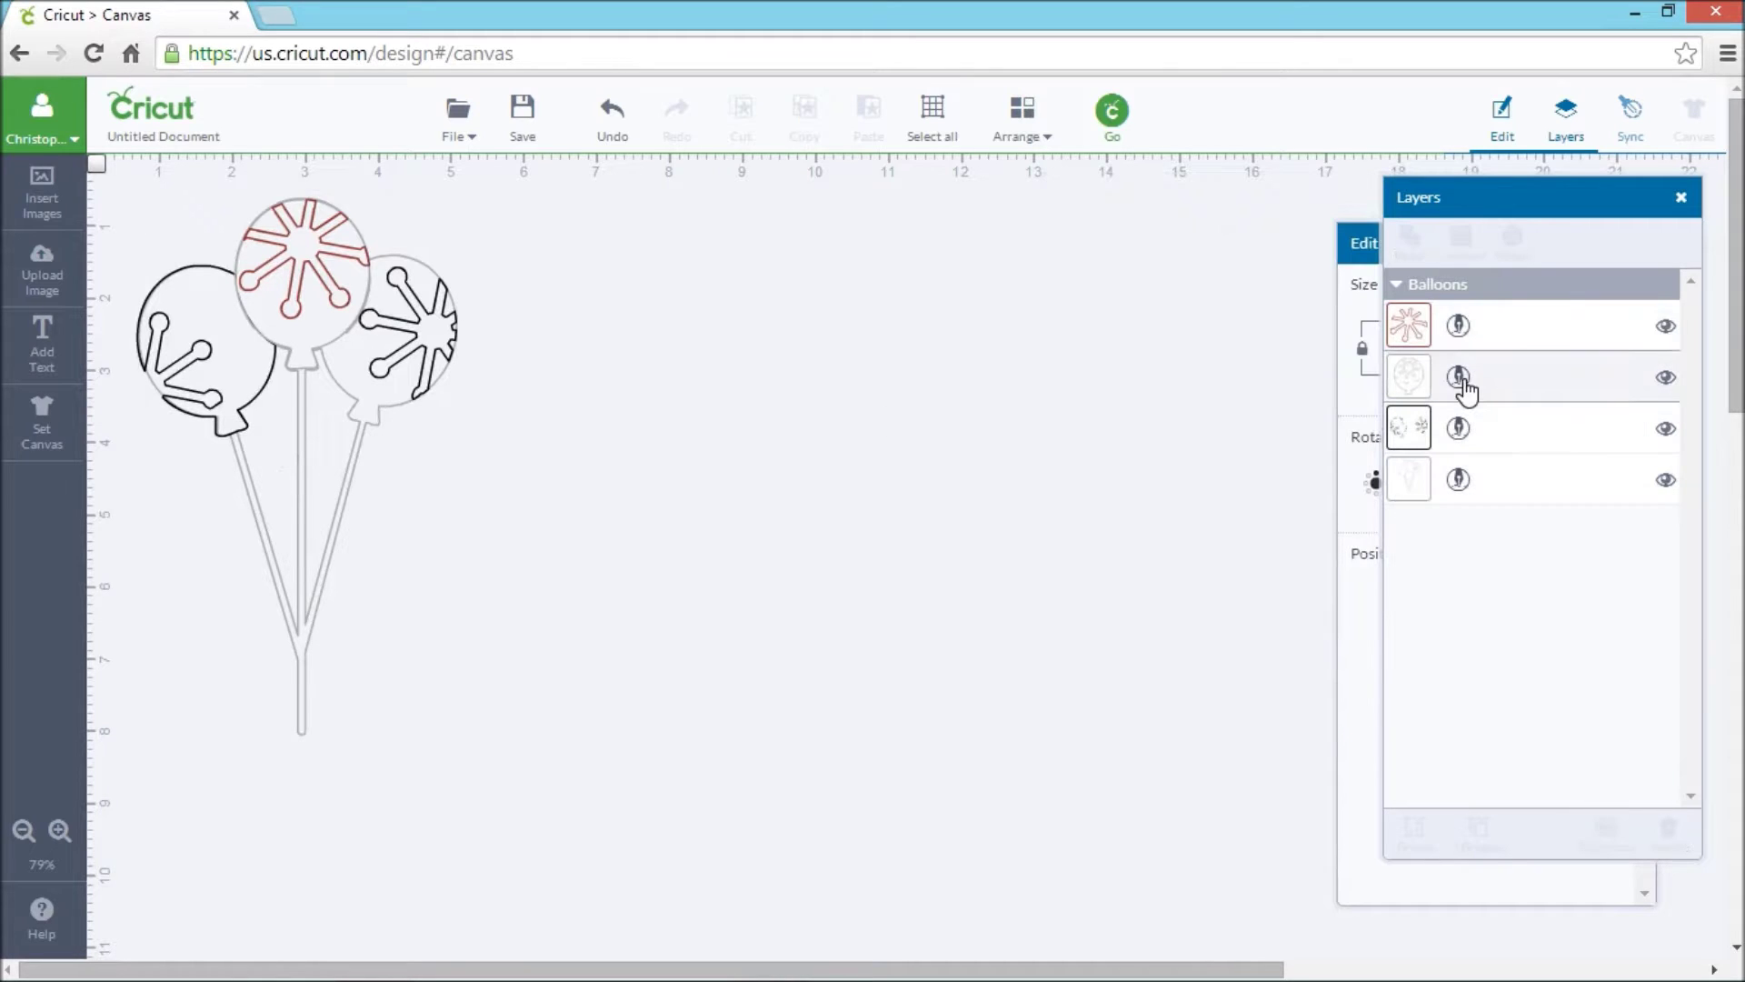
pyautogui.click(1459, 482)
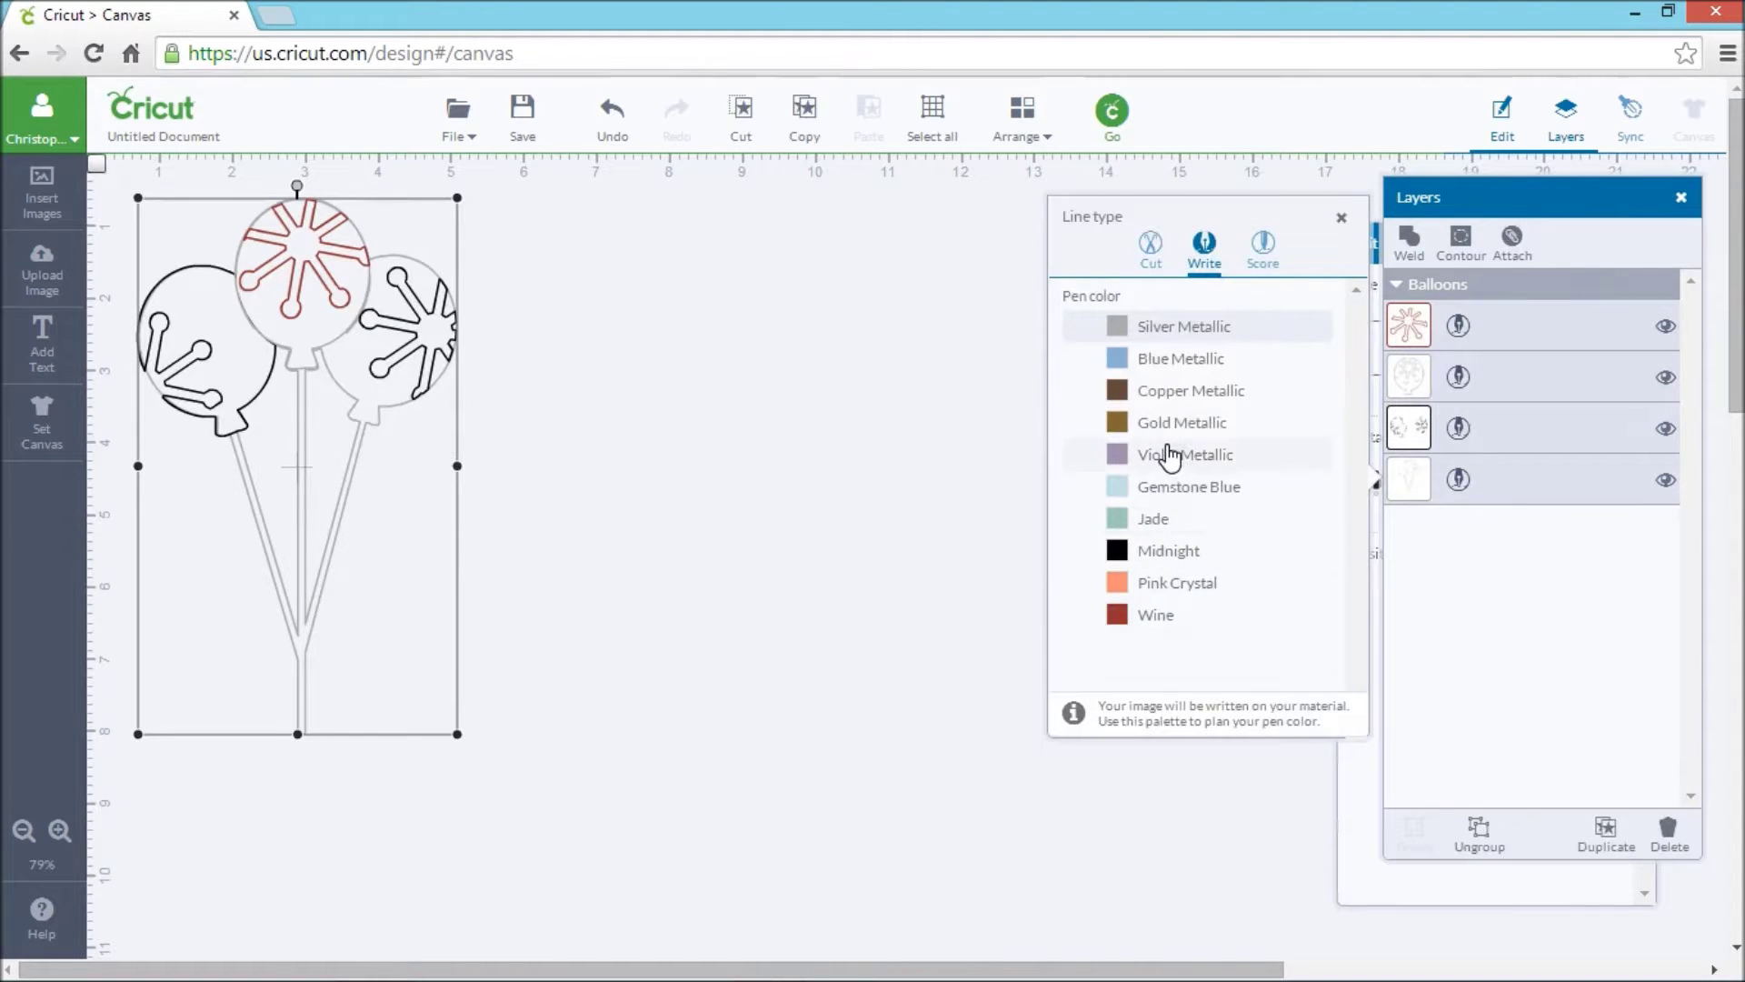
pyautogui.click(1159, 524)
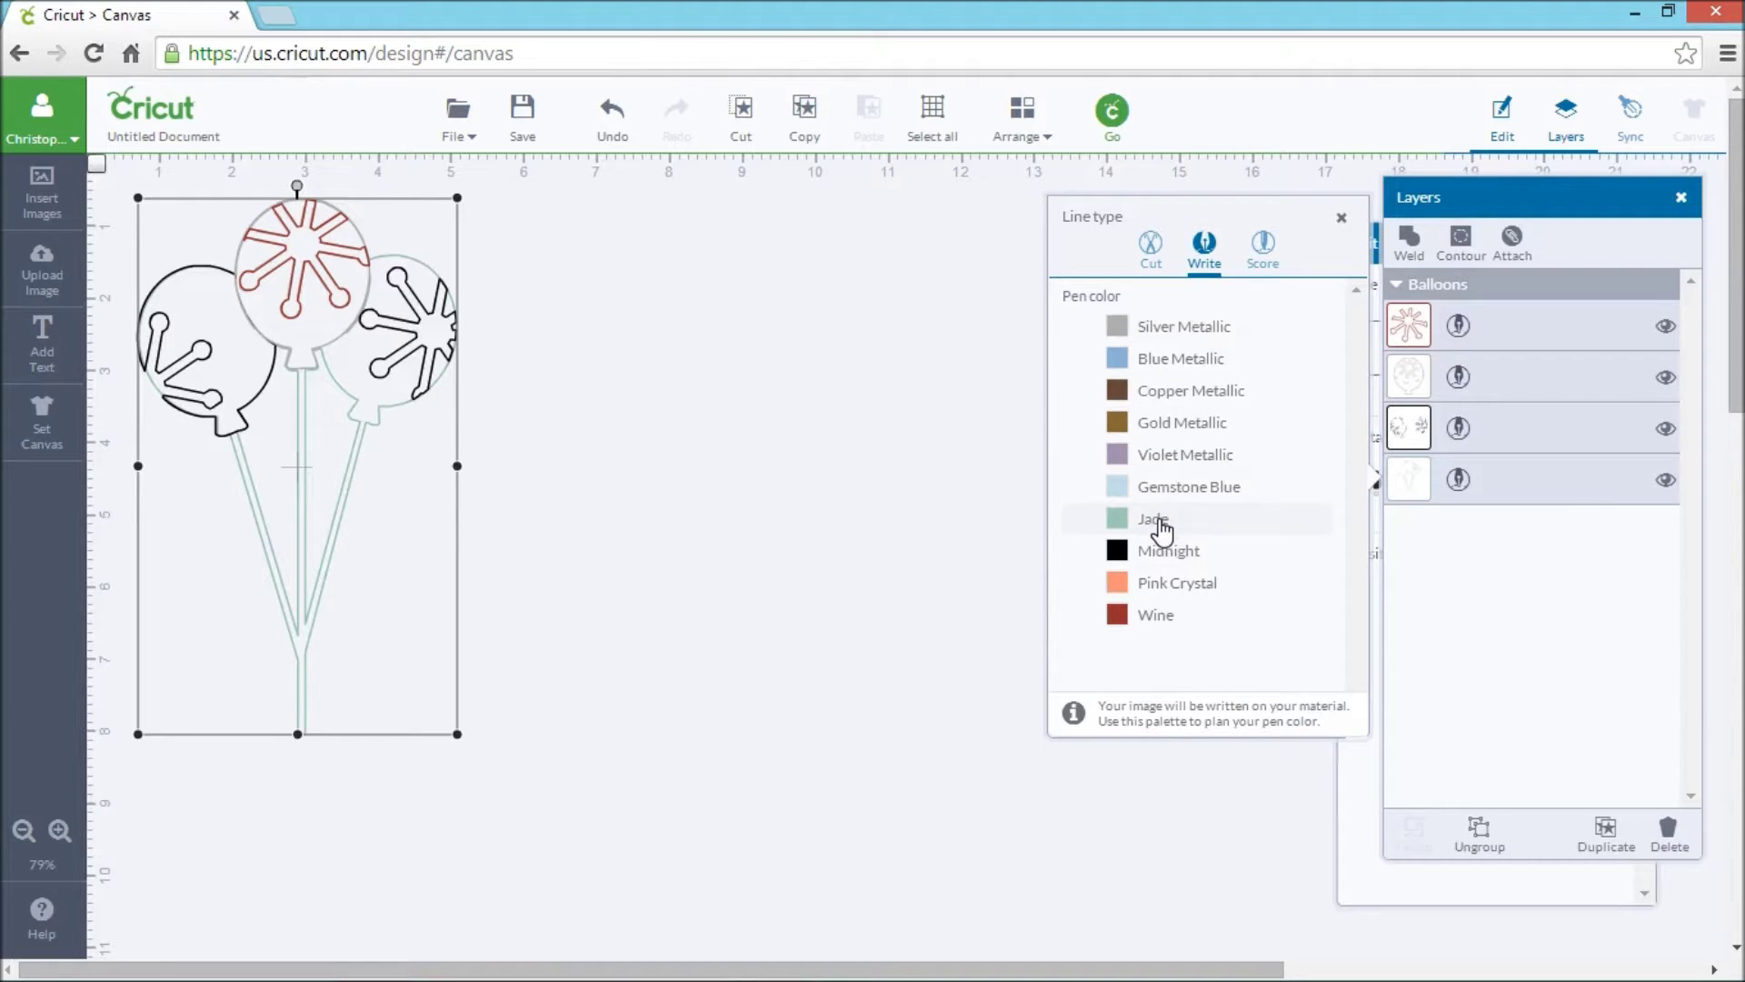
pyautogui.click(687, 402)
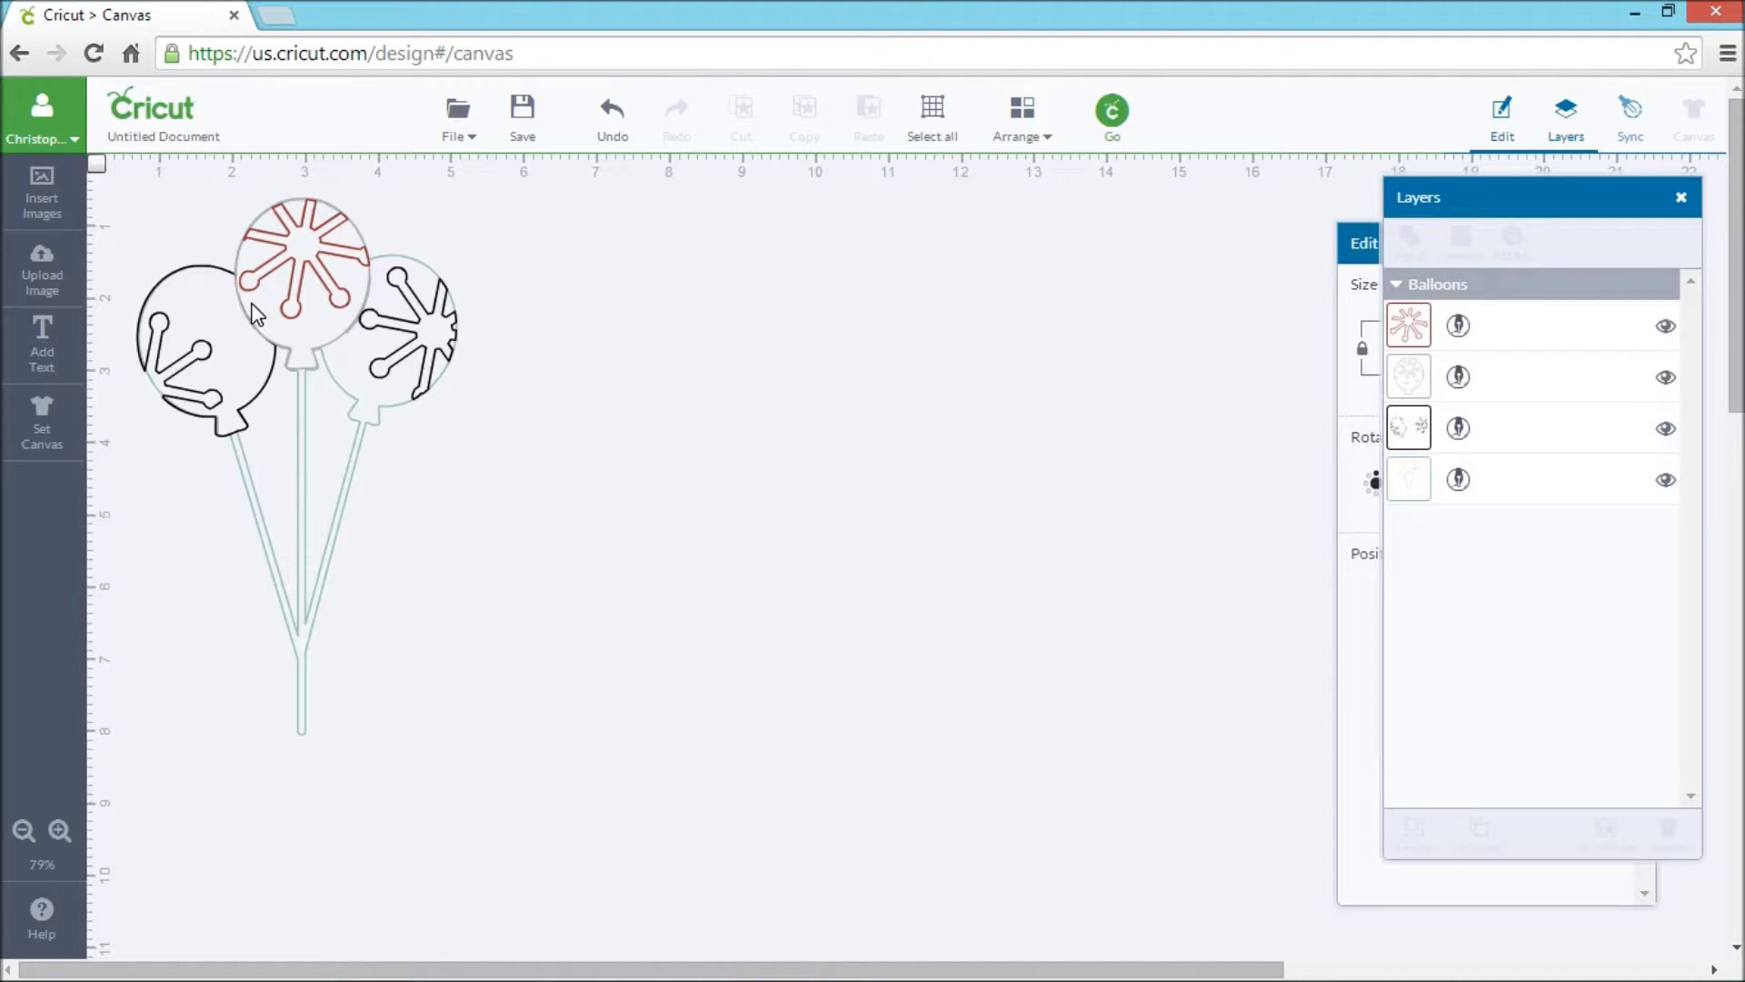
# Shrink the balloons to about 2.1 by 3.5 in and place a rotated duplicate beside them, its strings pointing up to the right.
pyautogui.click(303, 581)
pyautogui.moveTo(457, 736); pyautogui.dragTo(285, 473)
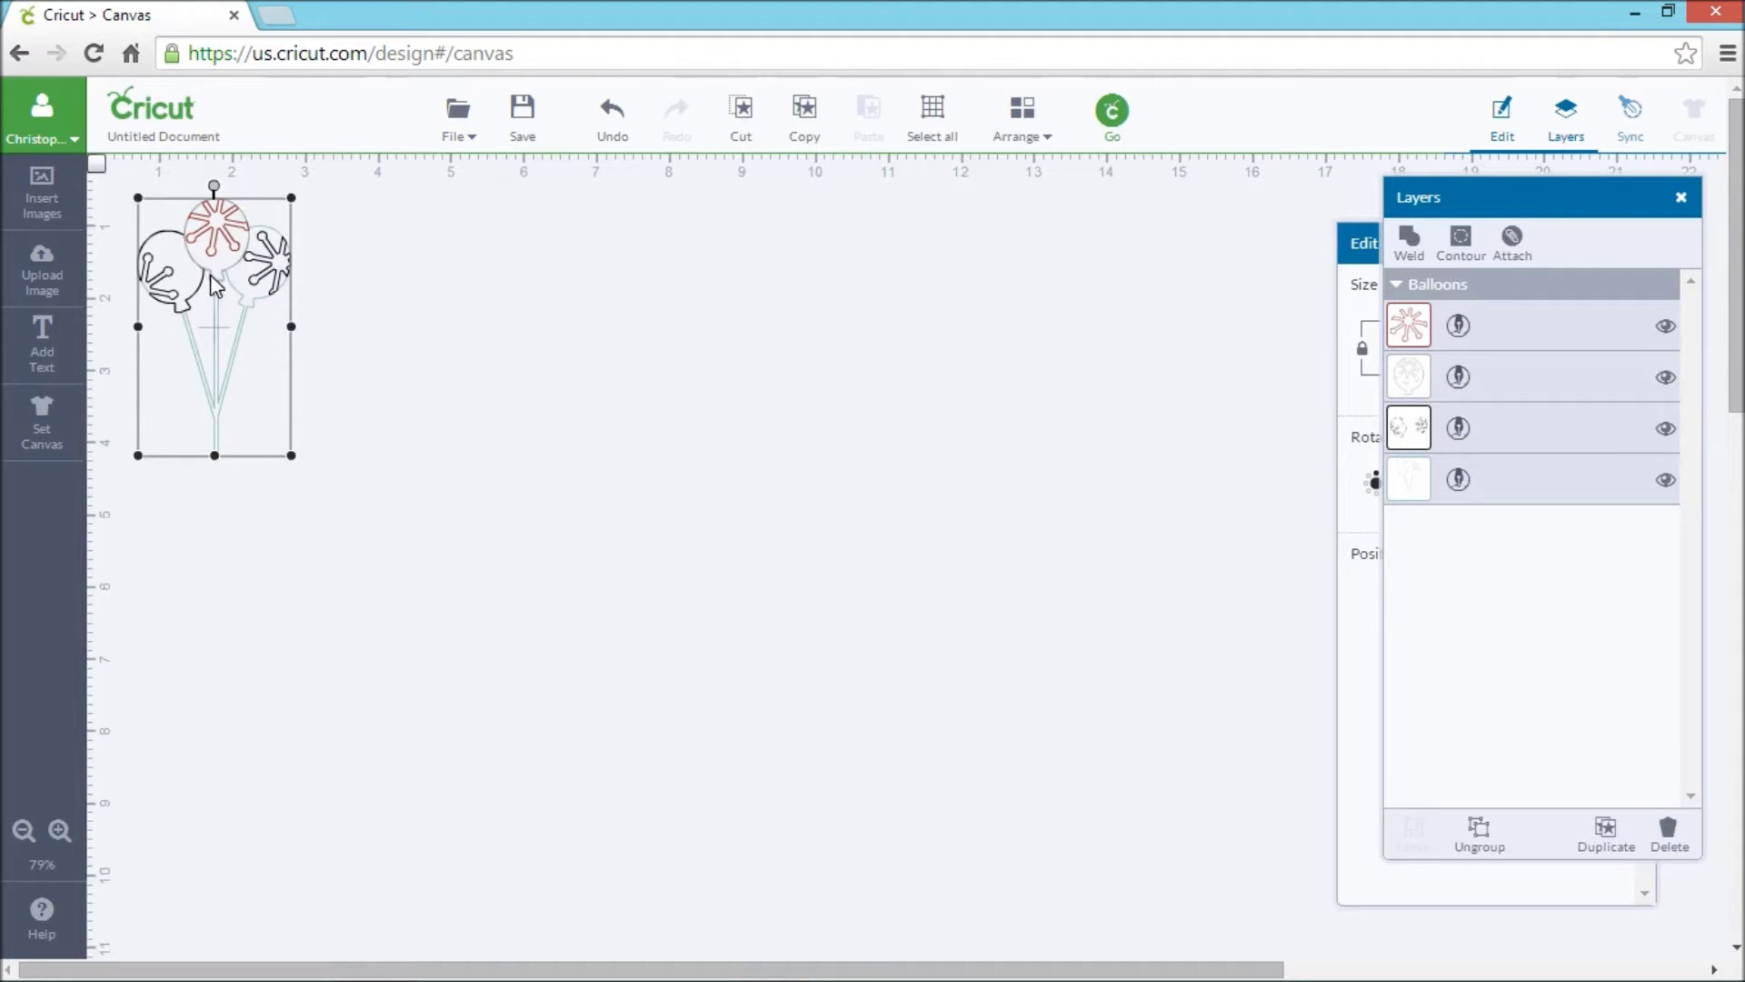
pyautogui.click(1609, 836)
pyautogui.moveTo(293, 255); pyautogui.dragTo(520, 305)
pyautogui.moveTo(465, 243); pyautogui.dragTo(281, 569)
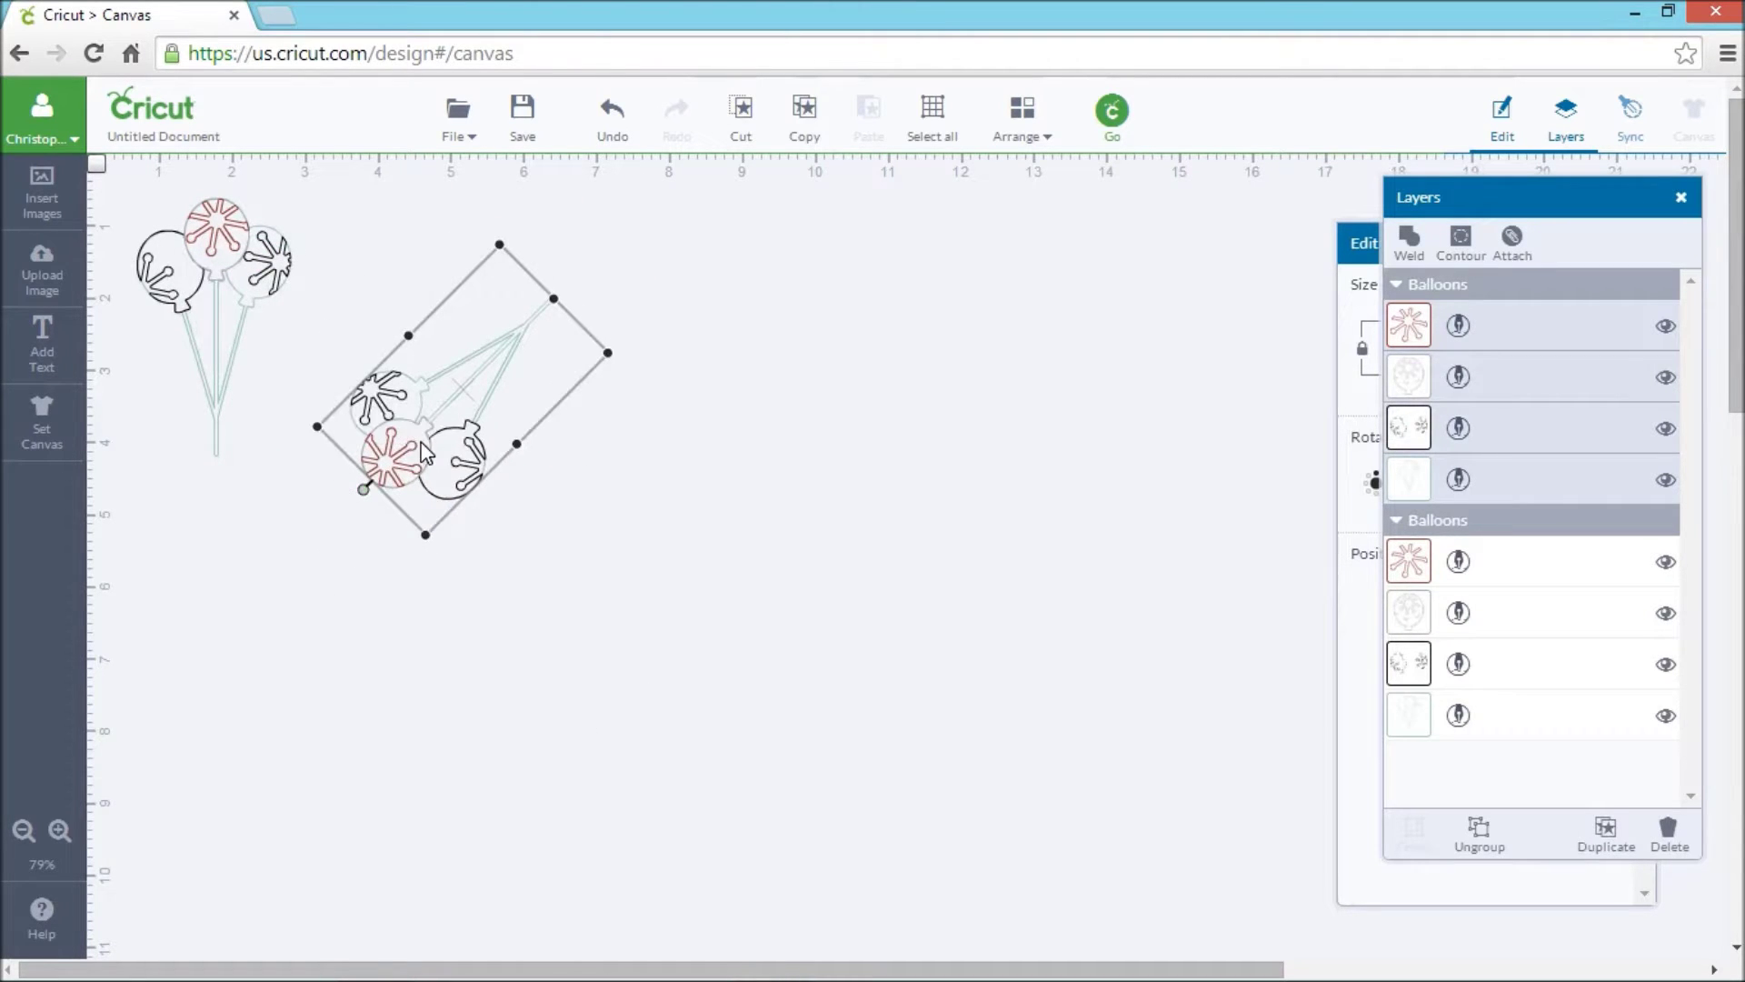
pyautogui.moveTo(425, 451); pyautogui.dragTo(370, 396)
pyautogui.click(506, 388)
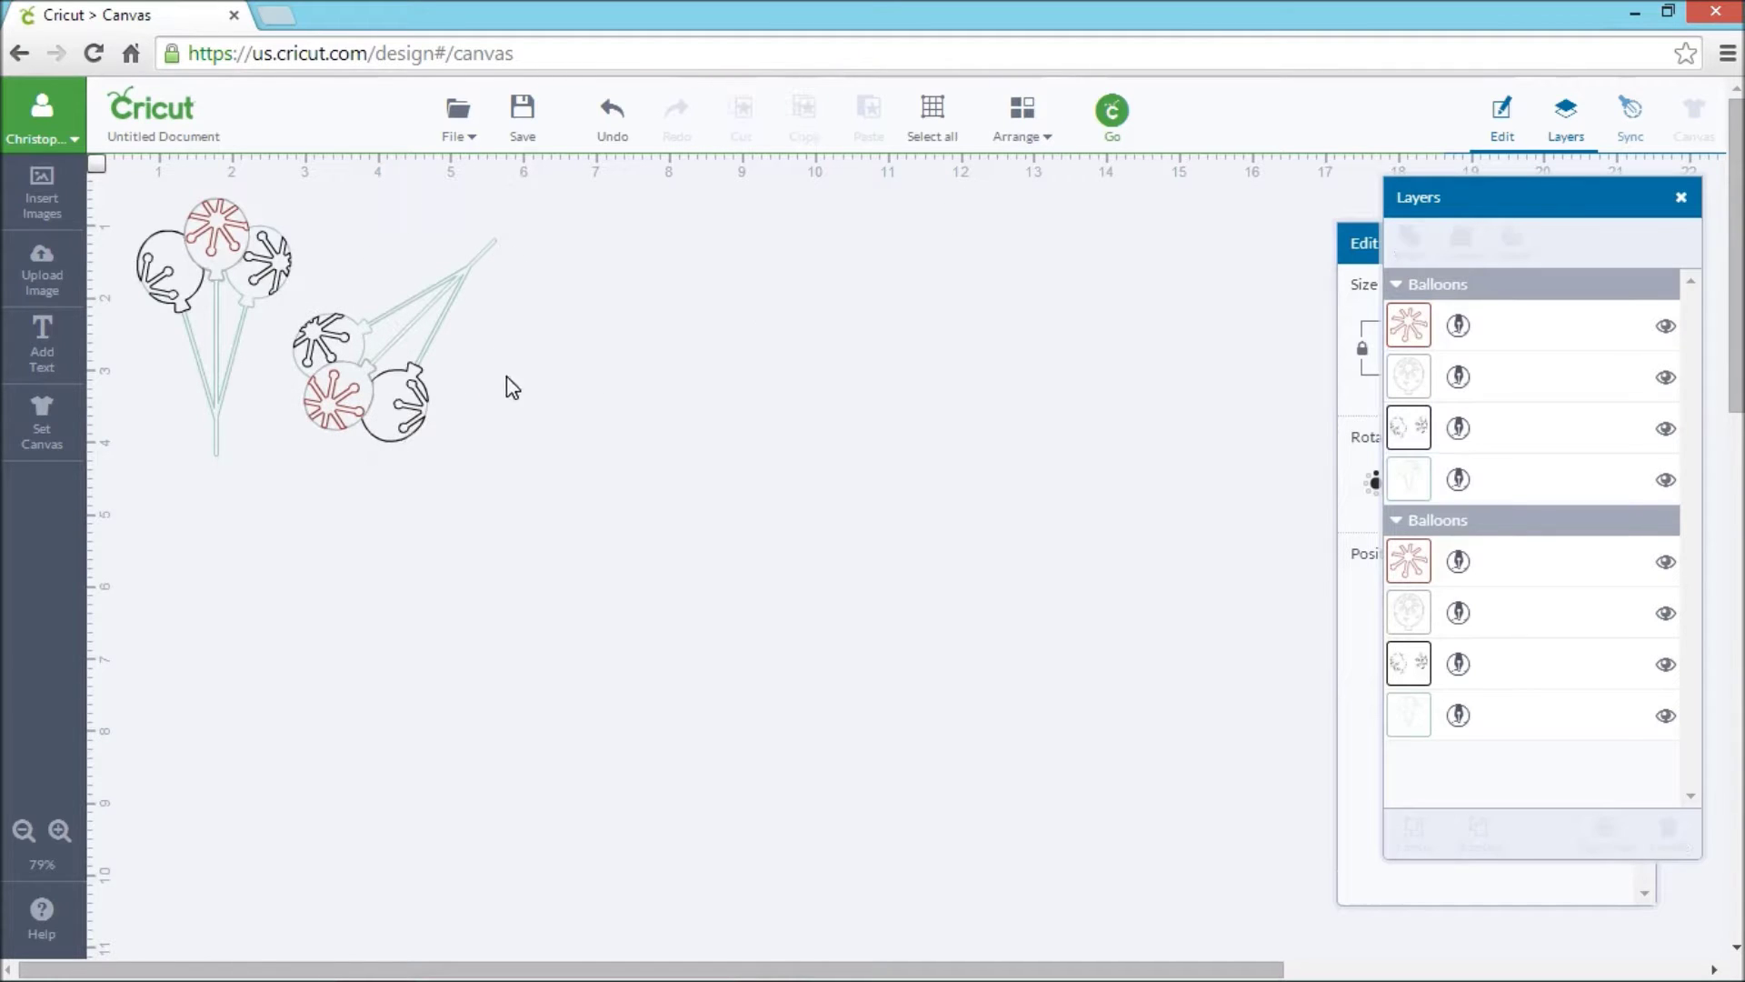
# Duplicate the upright balloons and place the copy right of the tilted one, rotated so its strings point down to the right.
pyautogui.click(199, 282)
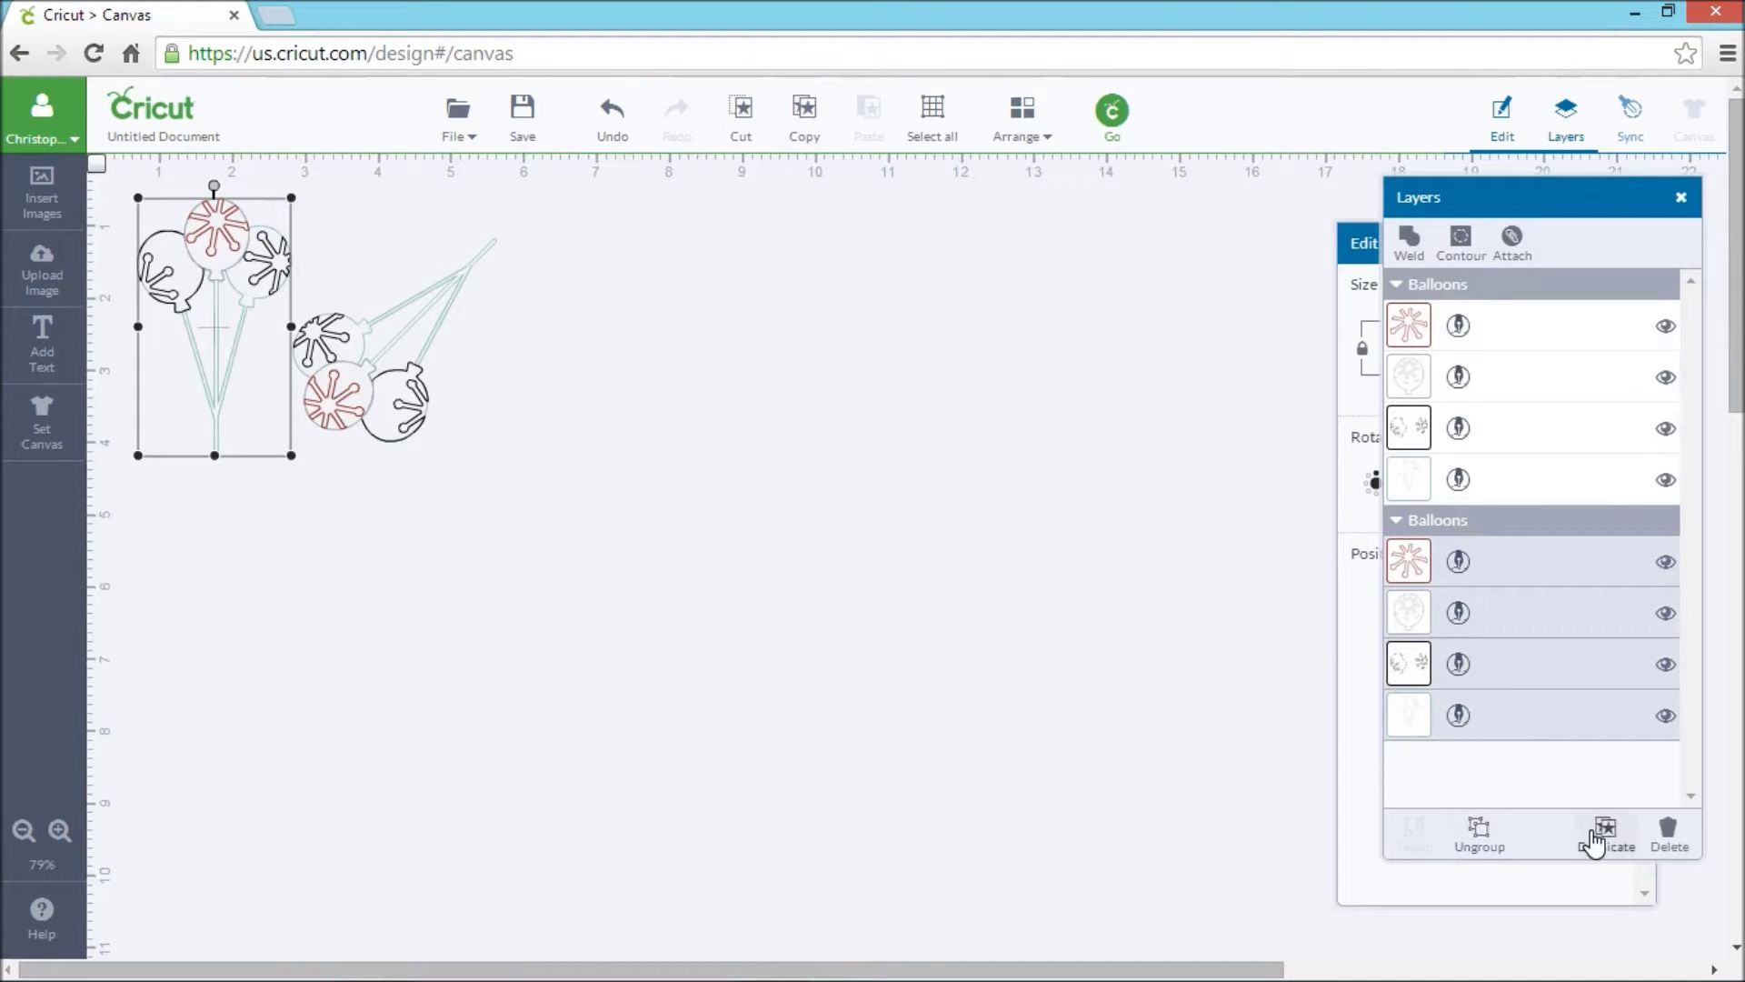
pyautogui.hotkey('ctrl', 'd')
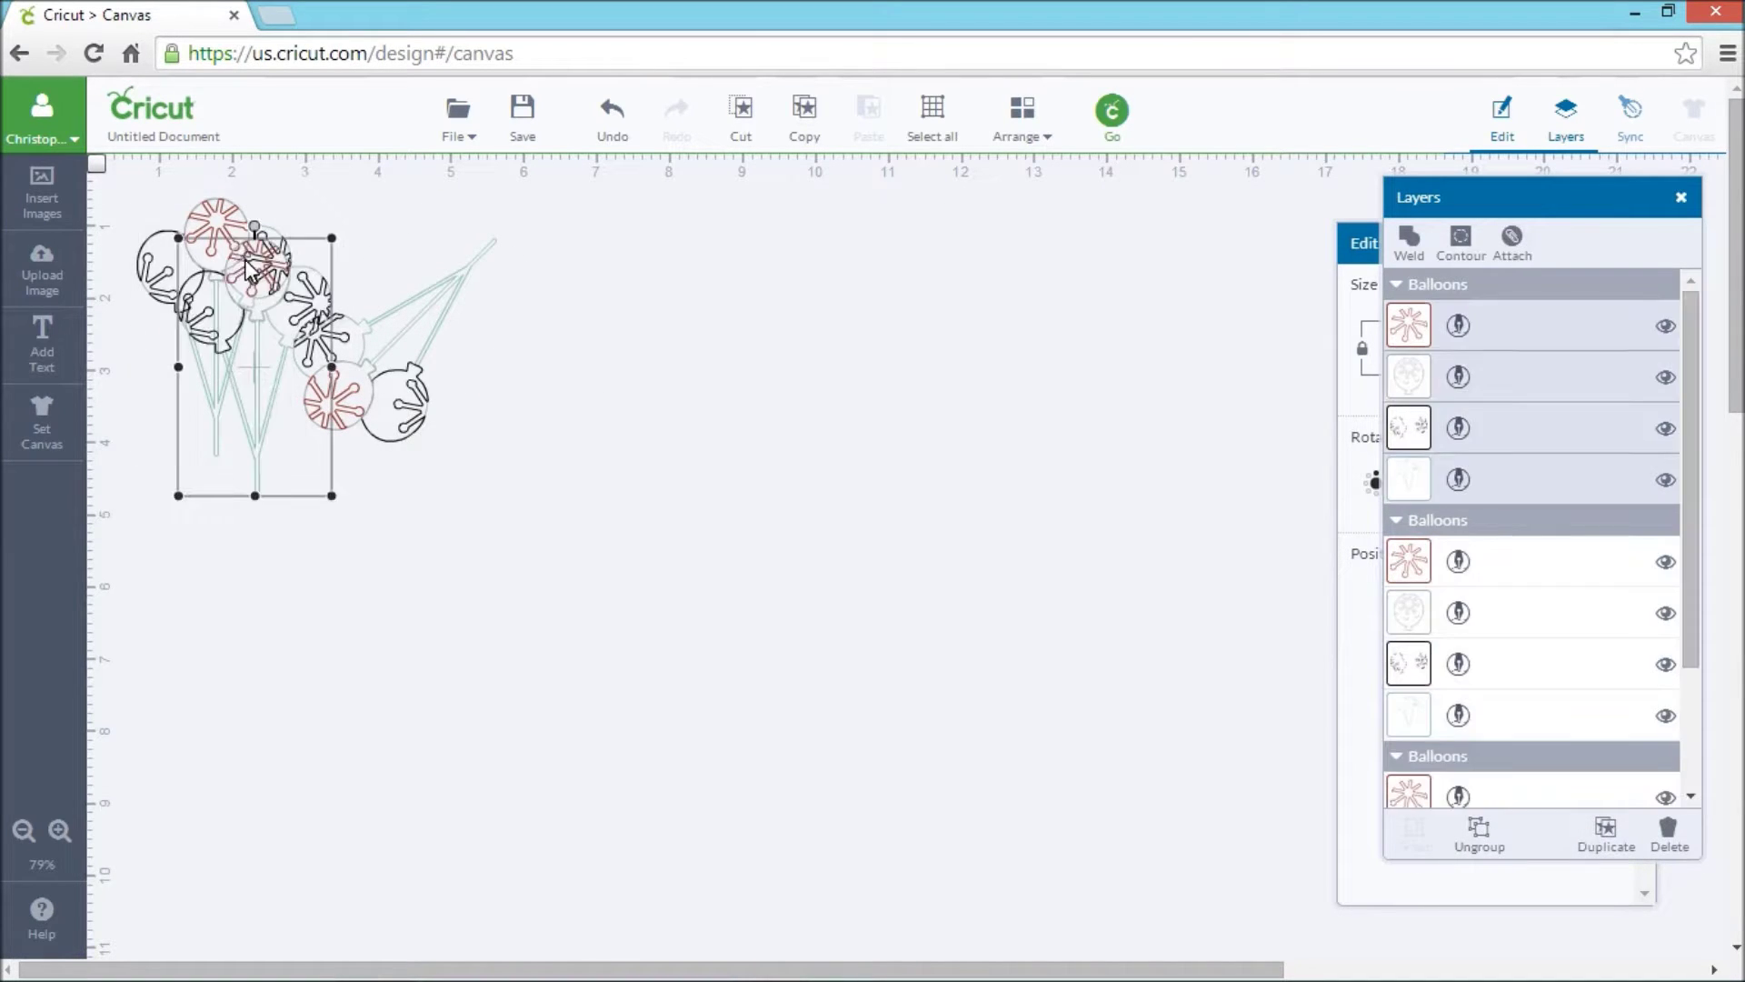
pyautogui.moveTo(327, 291); pyautogui.dragTo(614, 318)
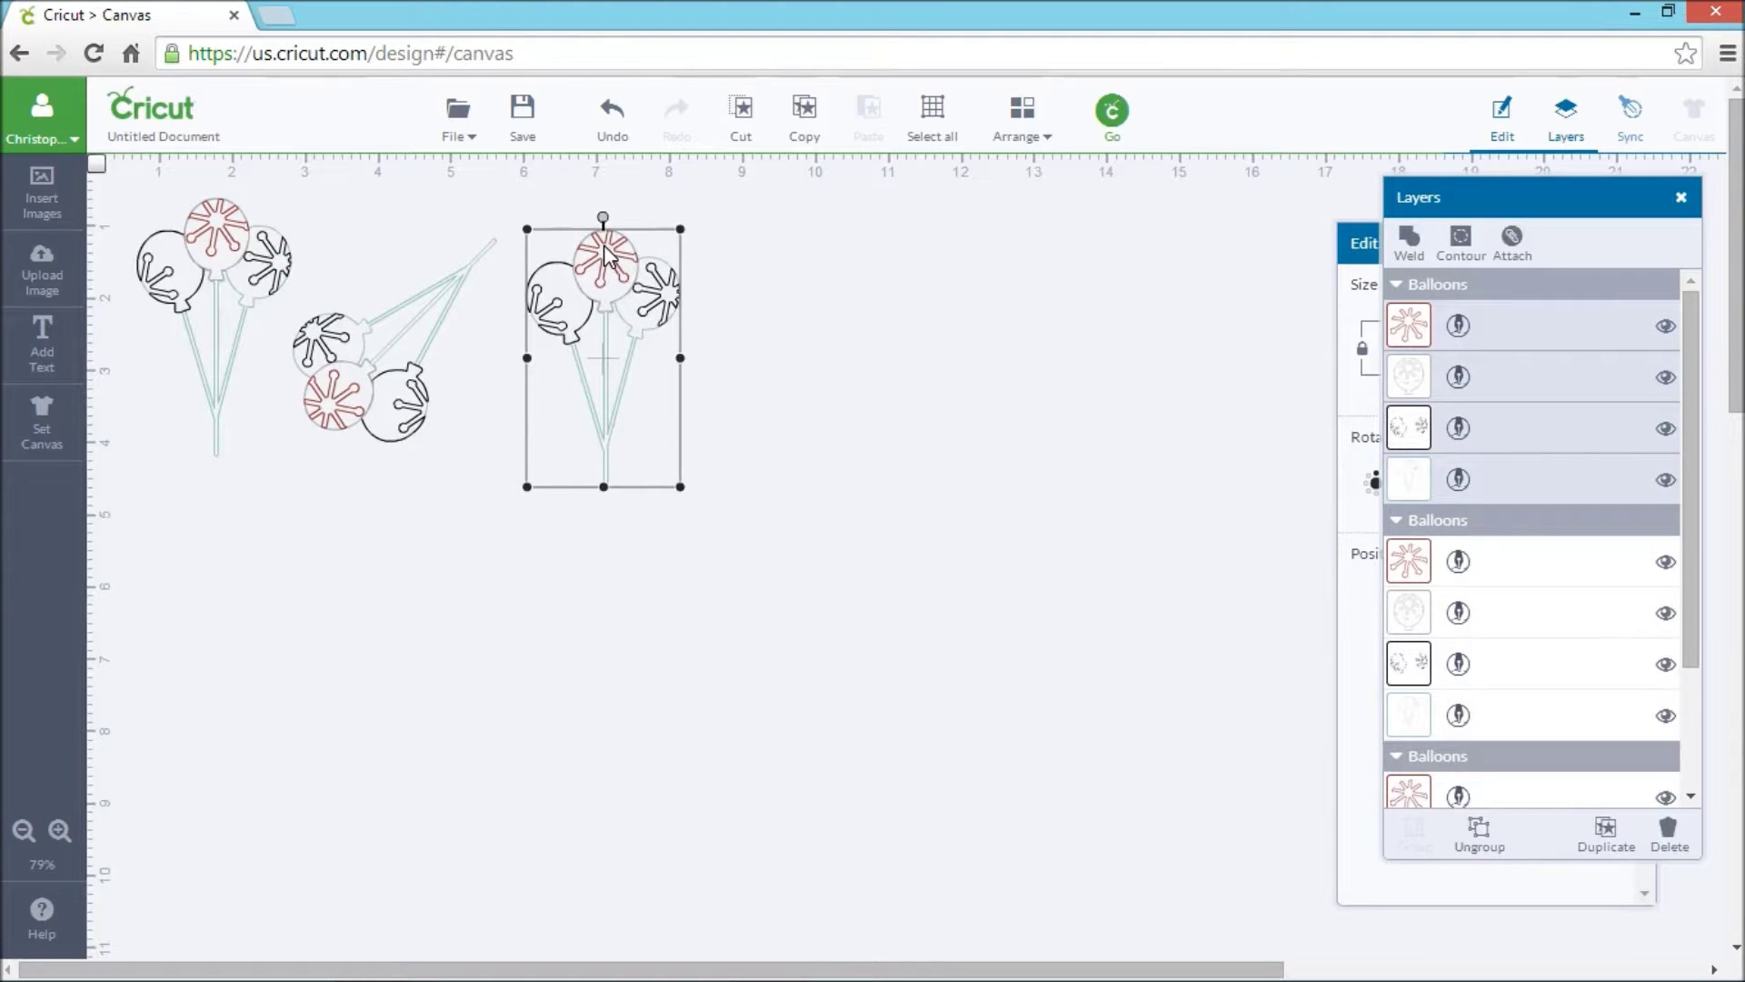
pyautogui.moveTo(603, 217); pyautogui.dragTo(488, 257)
pyautogui.moveTo(561, 328); pyautogui.dragTo(591, 285)
pyautogui.click(966, 677)
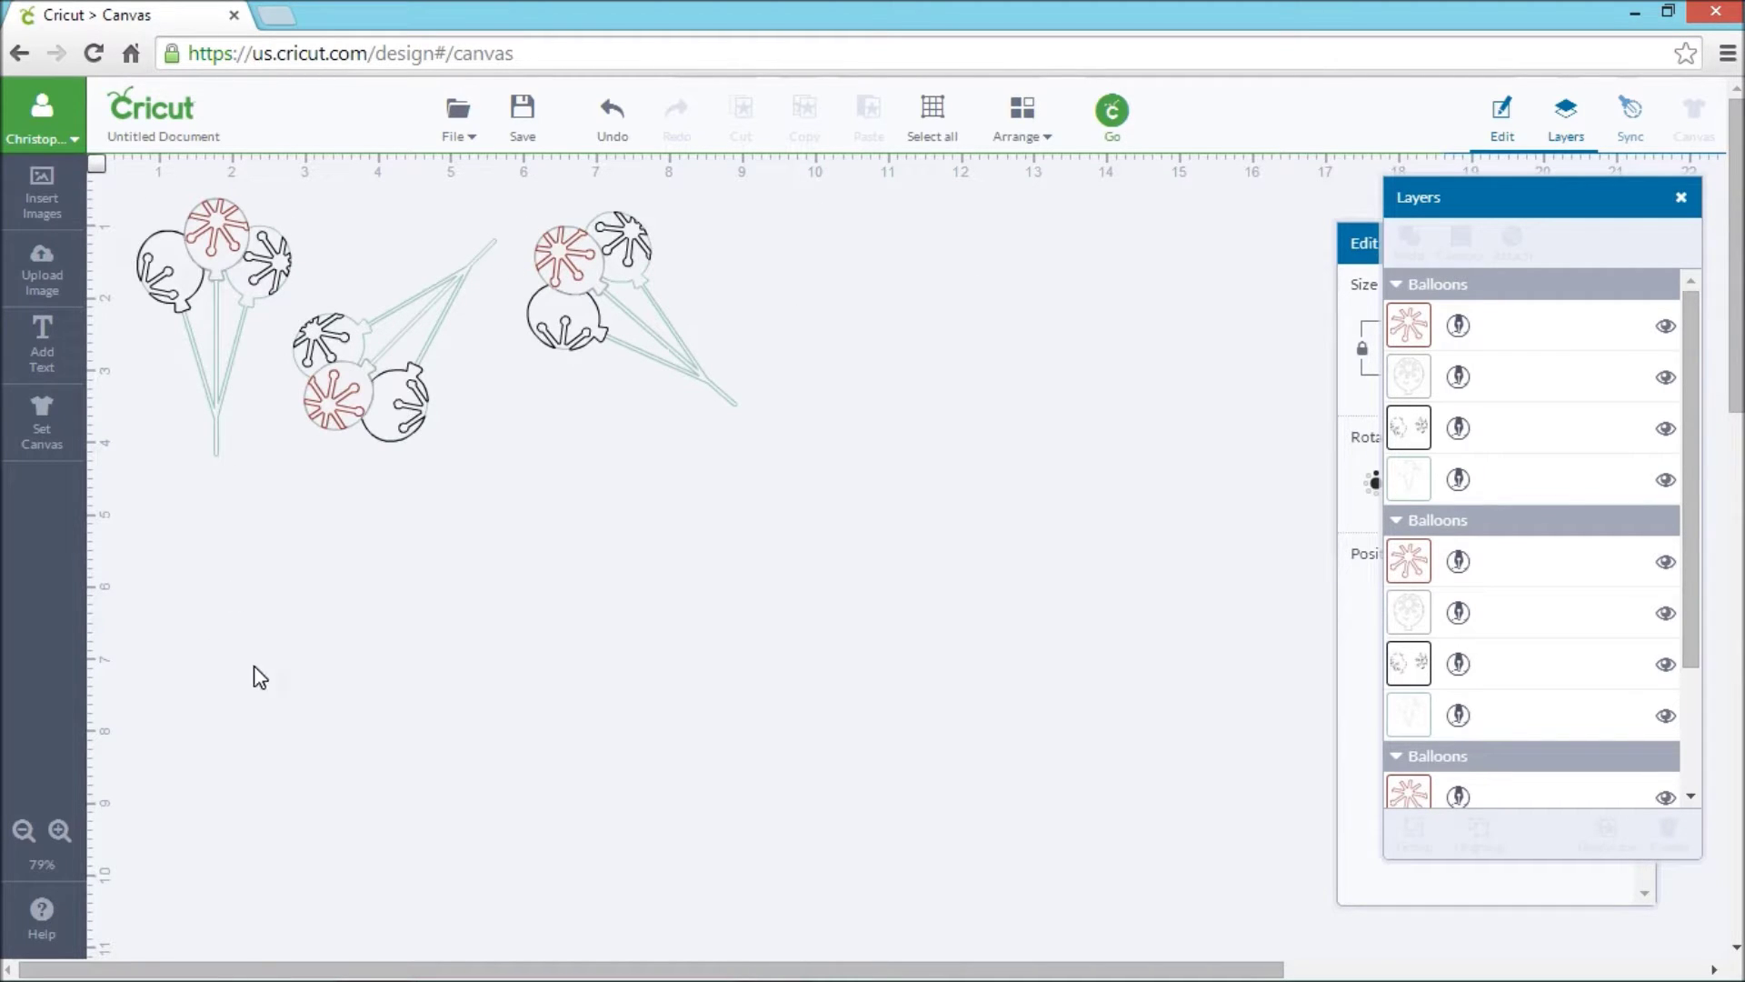
pyautogui.scroll(-3, 245, 484)
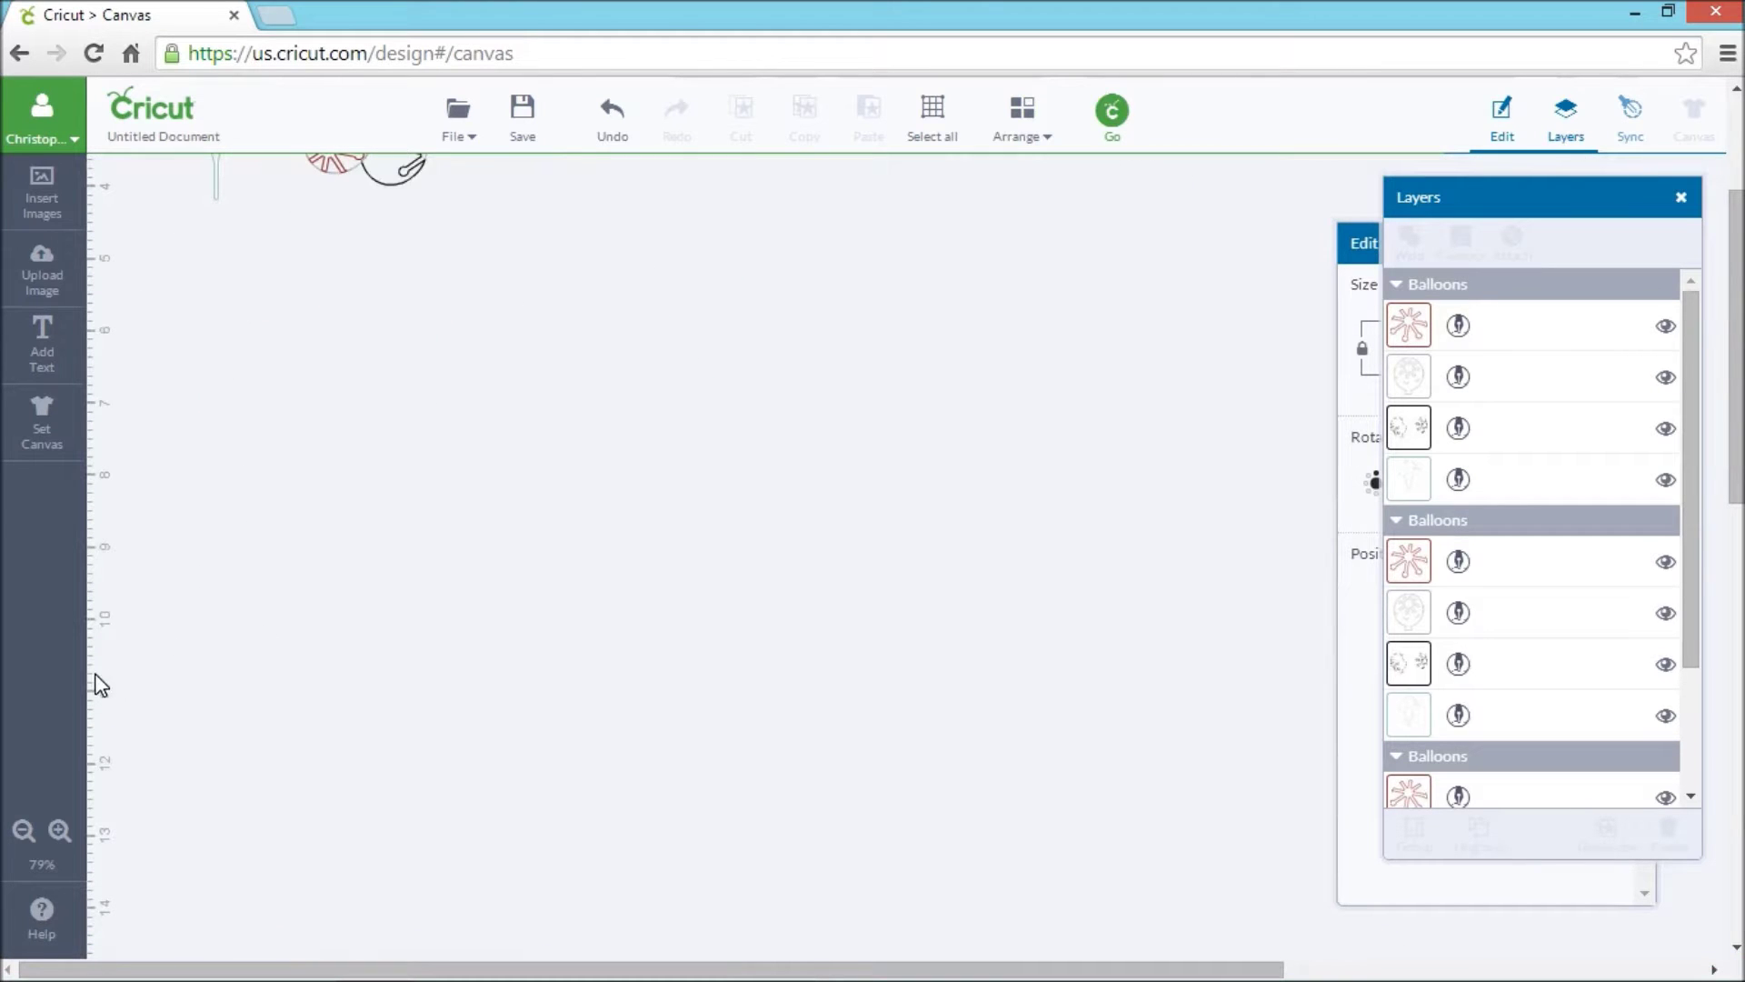
pyautogui.scroll(3, 376, 580)
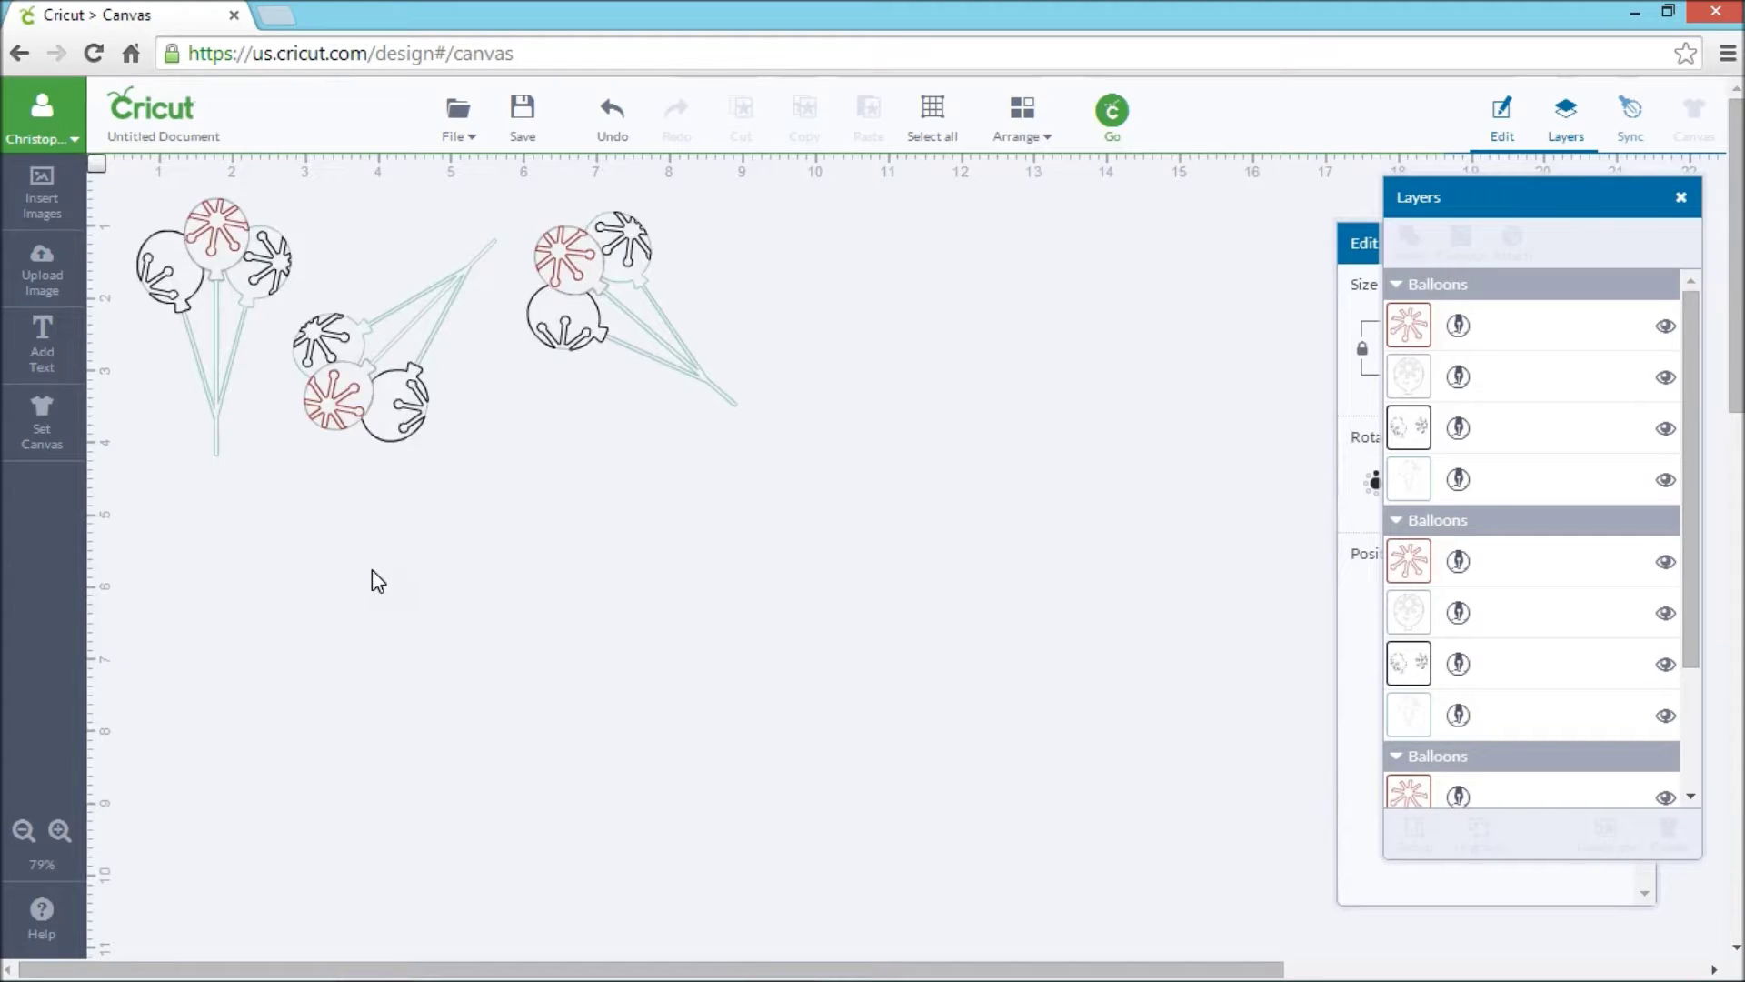
pyautogui.scroll(-10, 428, 490)
pyautogui.scroll(-2, 235, 750)
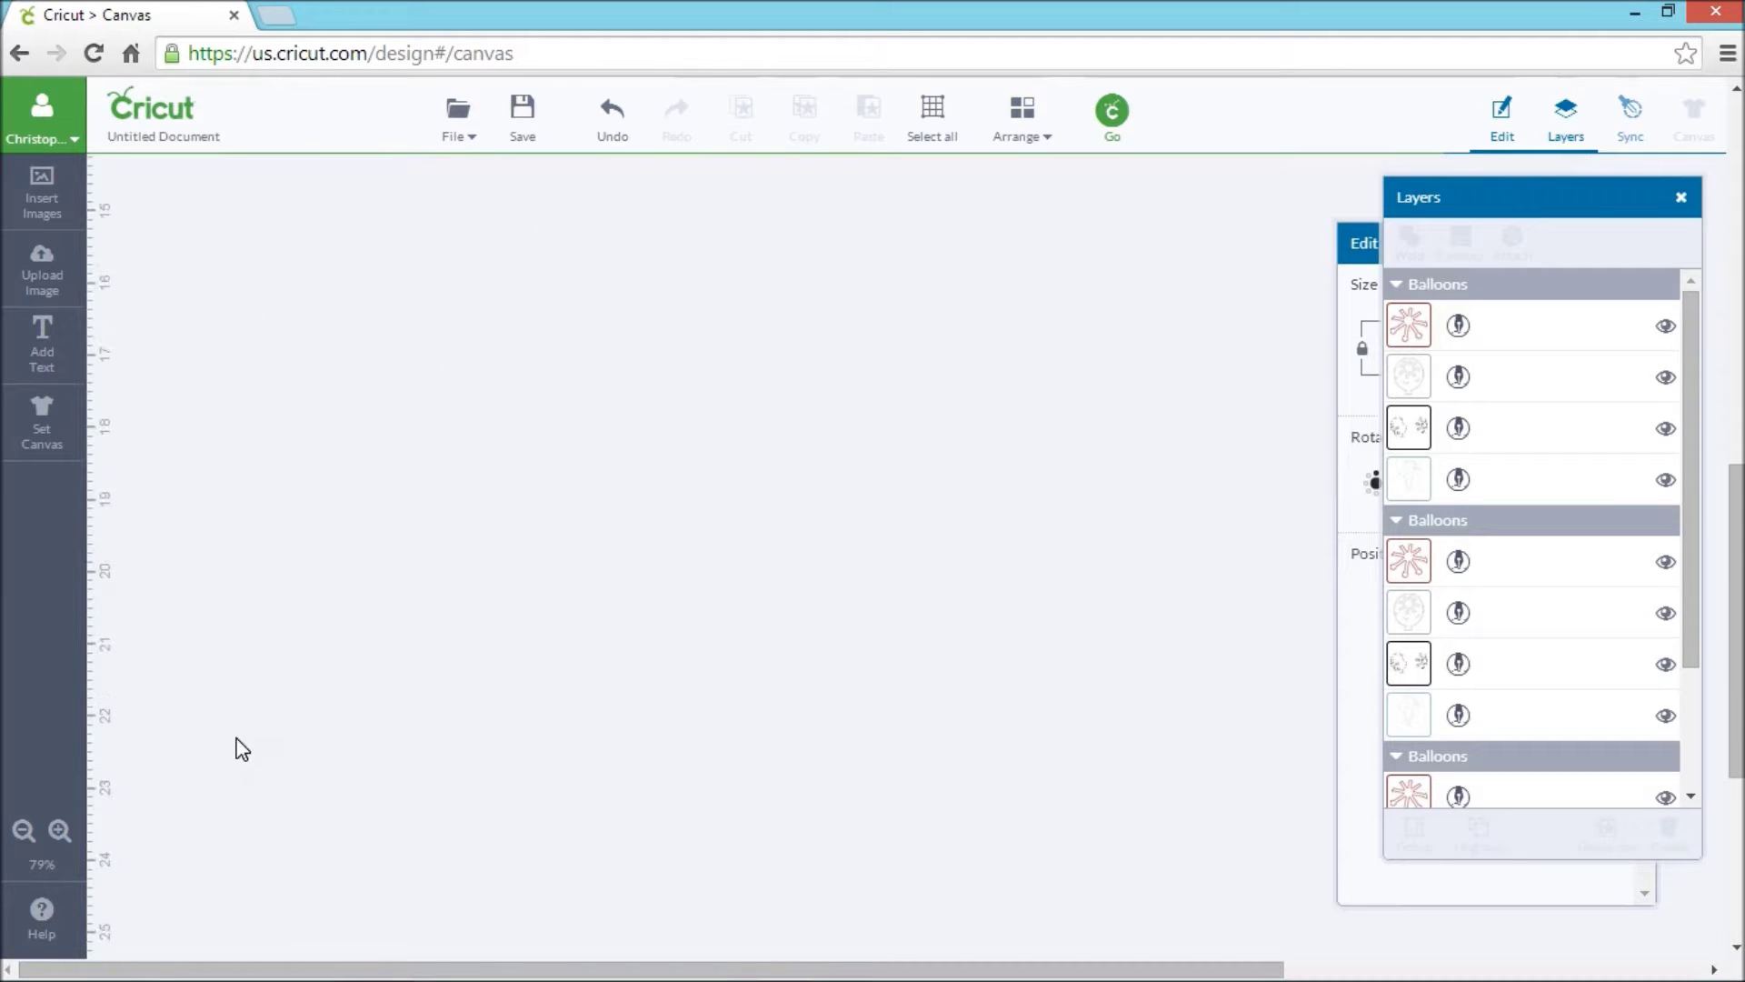
pyautogui.scroll(15, 436, 654)
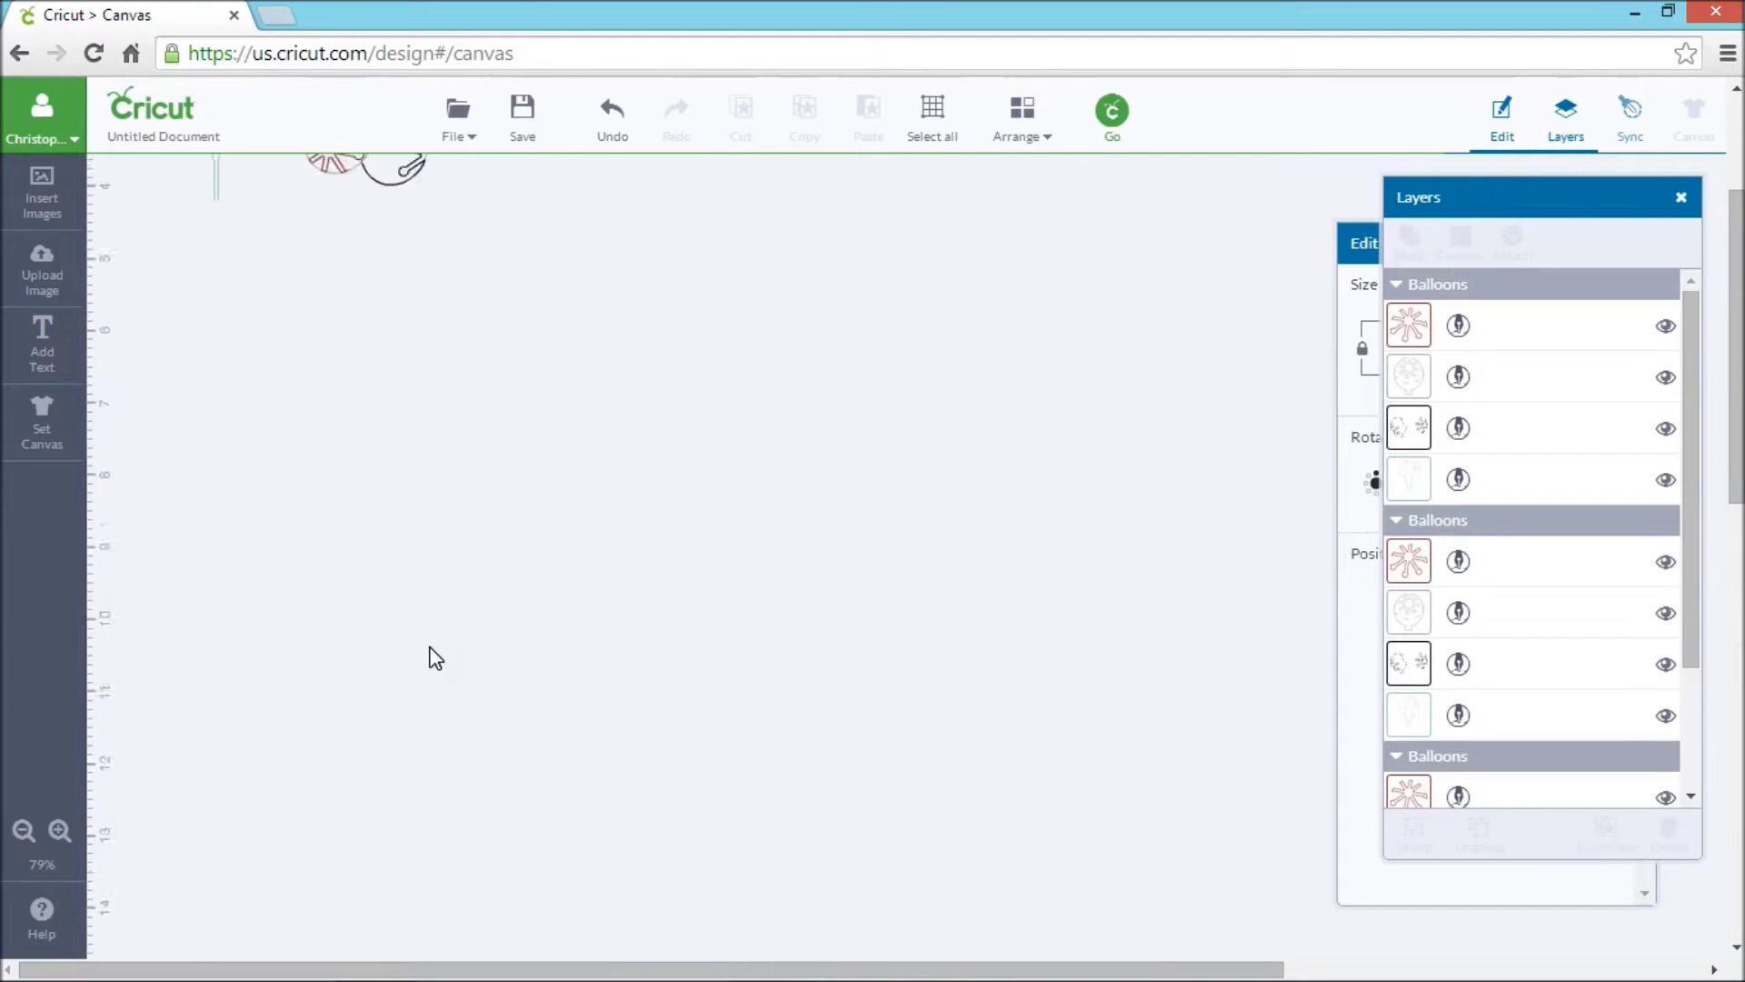
# Try the tilted balloons below the upright ones, and return both rotated groups to one row beside the upright balloons.
pyautogui.moveTo(359, 363); pyautogui.dragTo(315, 657)
pyautogui.moveTo(564, 294); pyautogui.dragTo(386, 299)
pyautogui.click(902, 405)
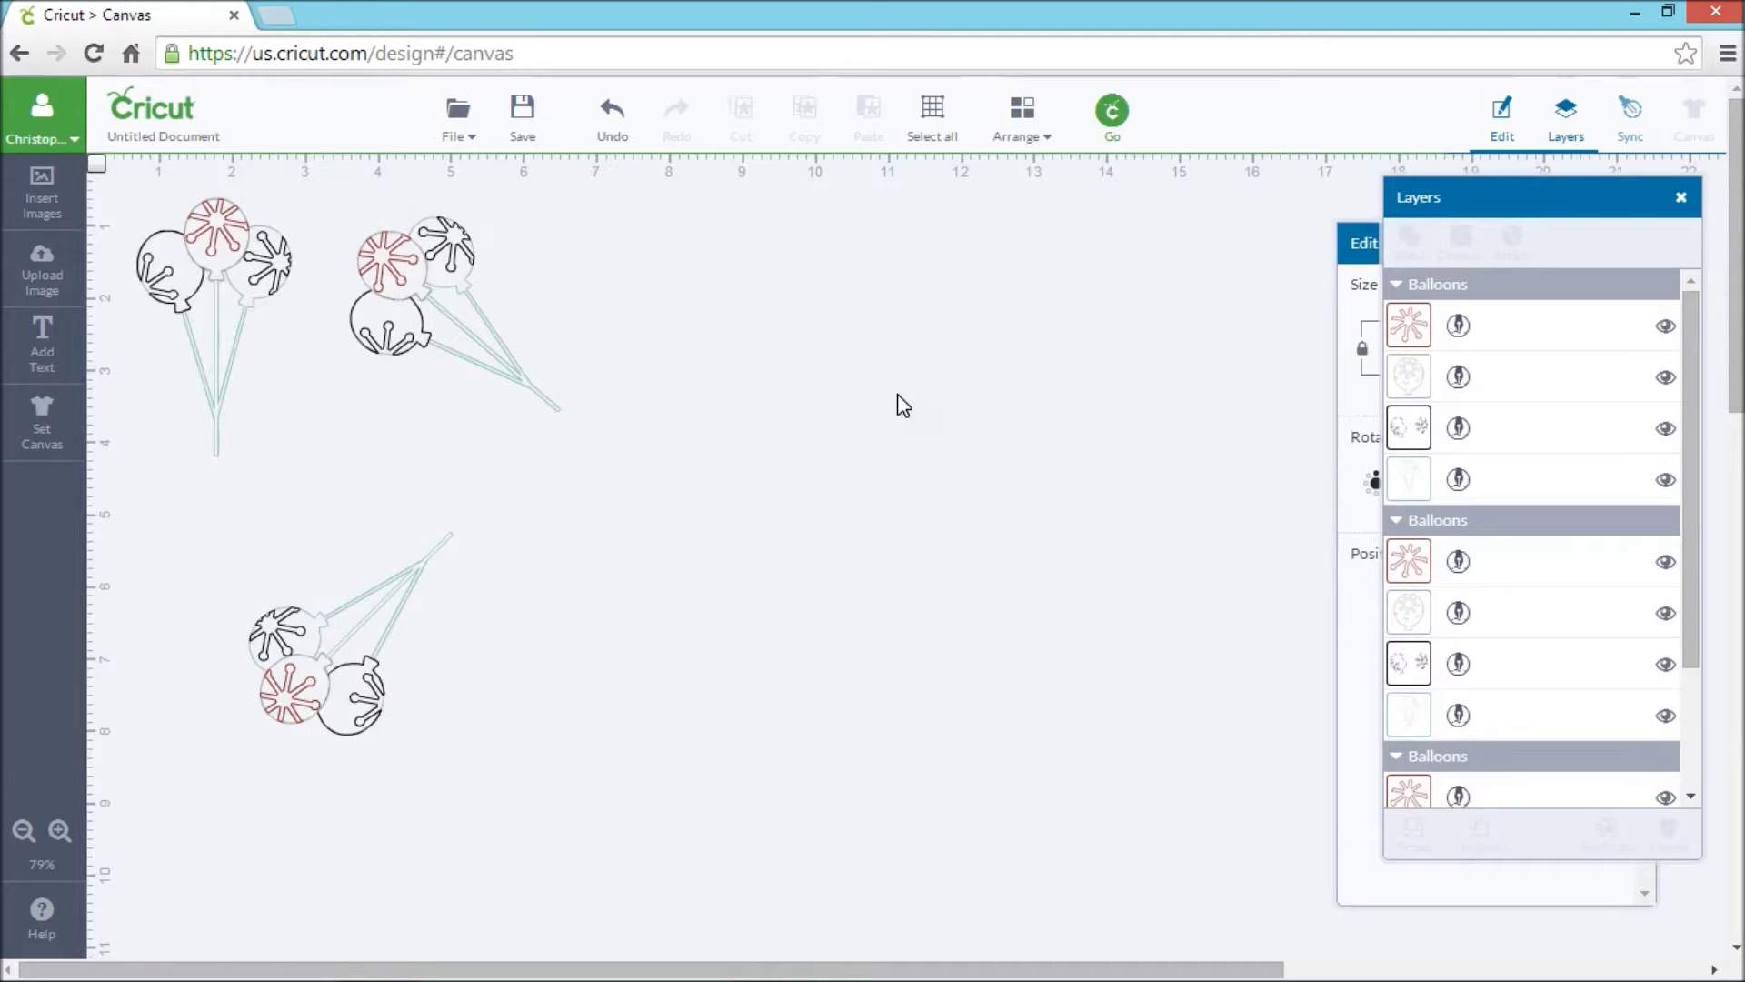
pyautogui.moveTo(387, 327); pyautogui.dragTo(639, 324)
pyautogui.moveTo(277, 713); pyautogui.dragTo(326, 438)
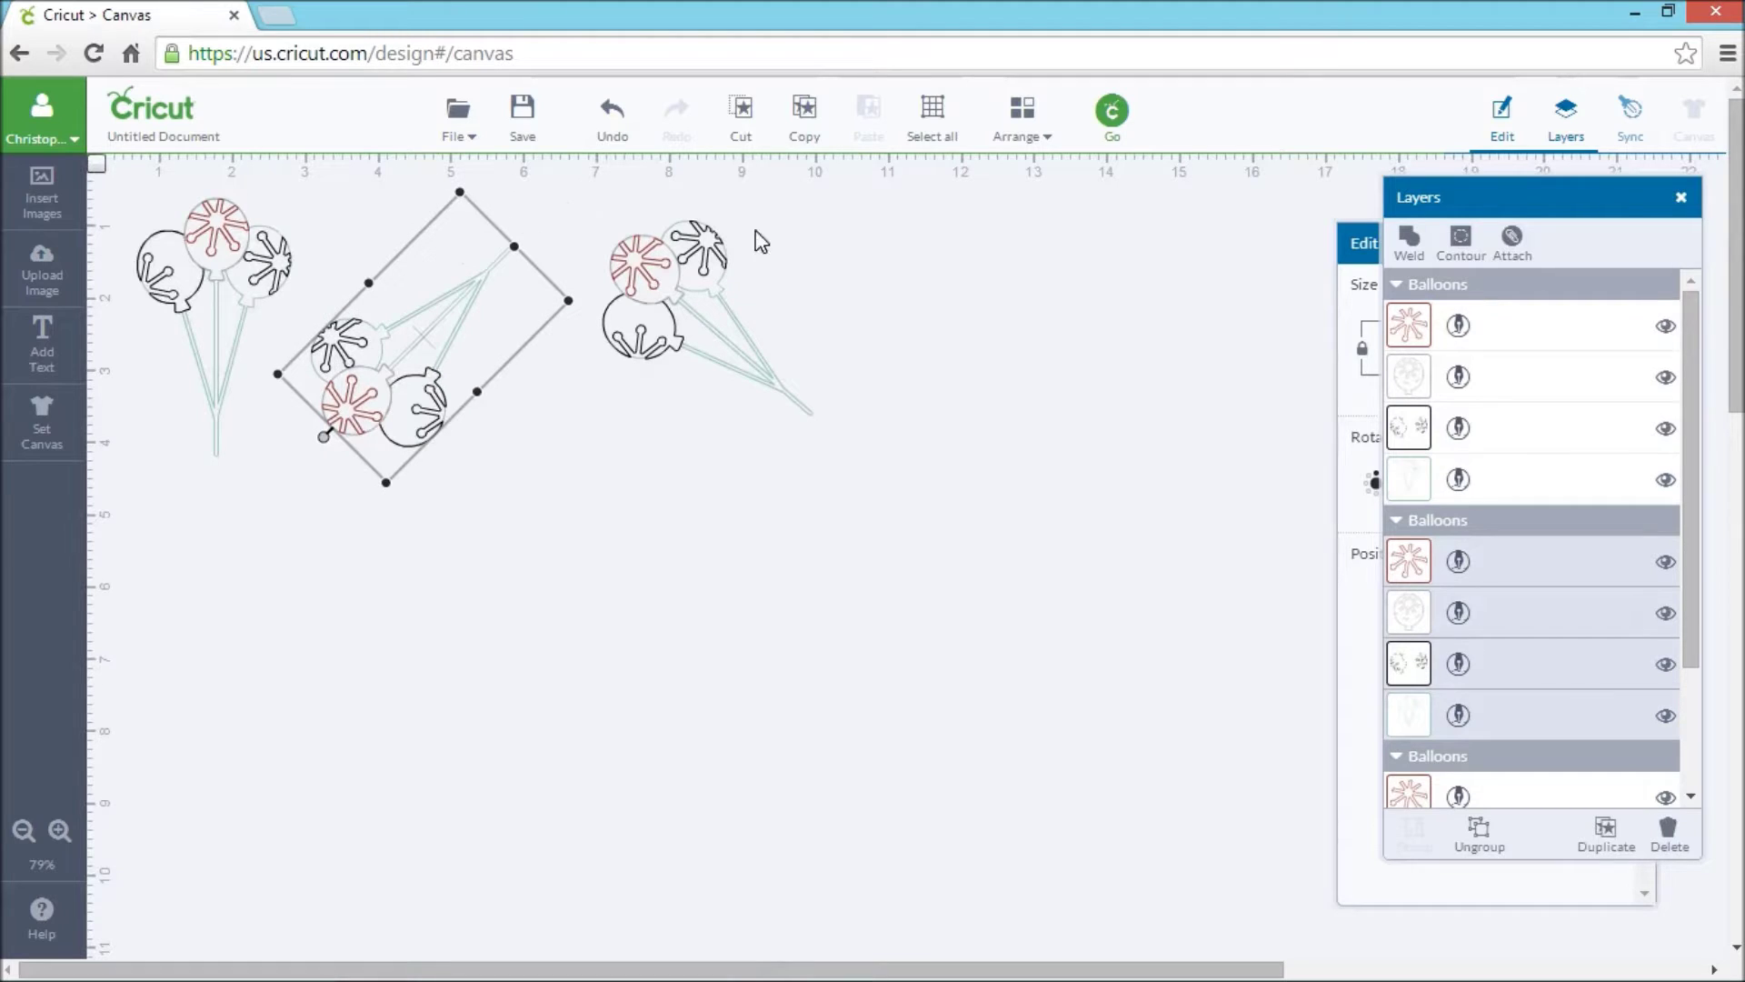
# Attach all three balloon groups to each other and shift the attached set slightly left on the canvas.
pyautogui.click(933, 118)
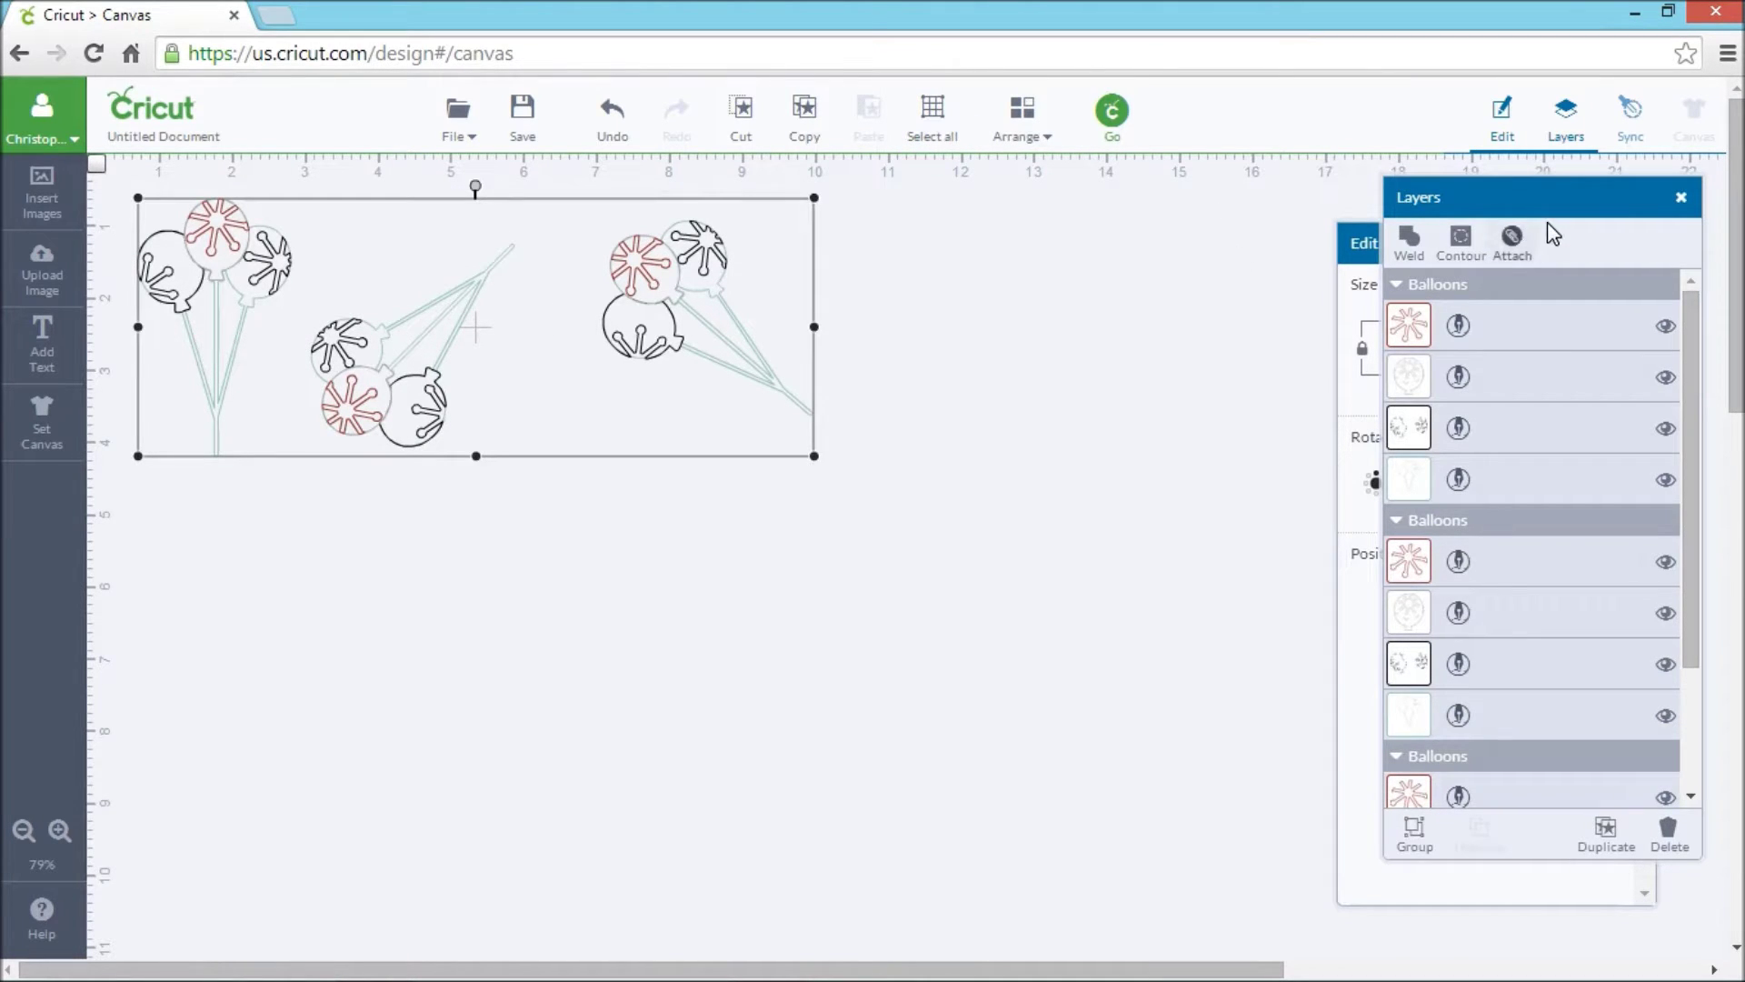
pyautogui.click(1225, 366)
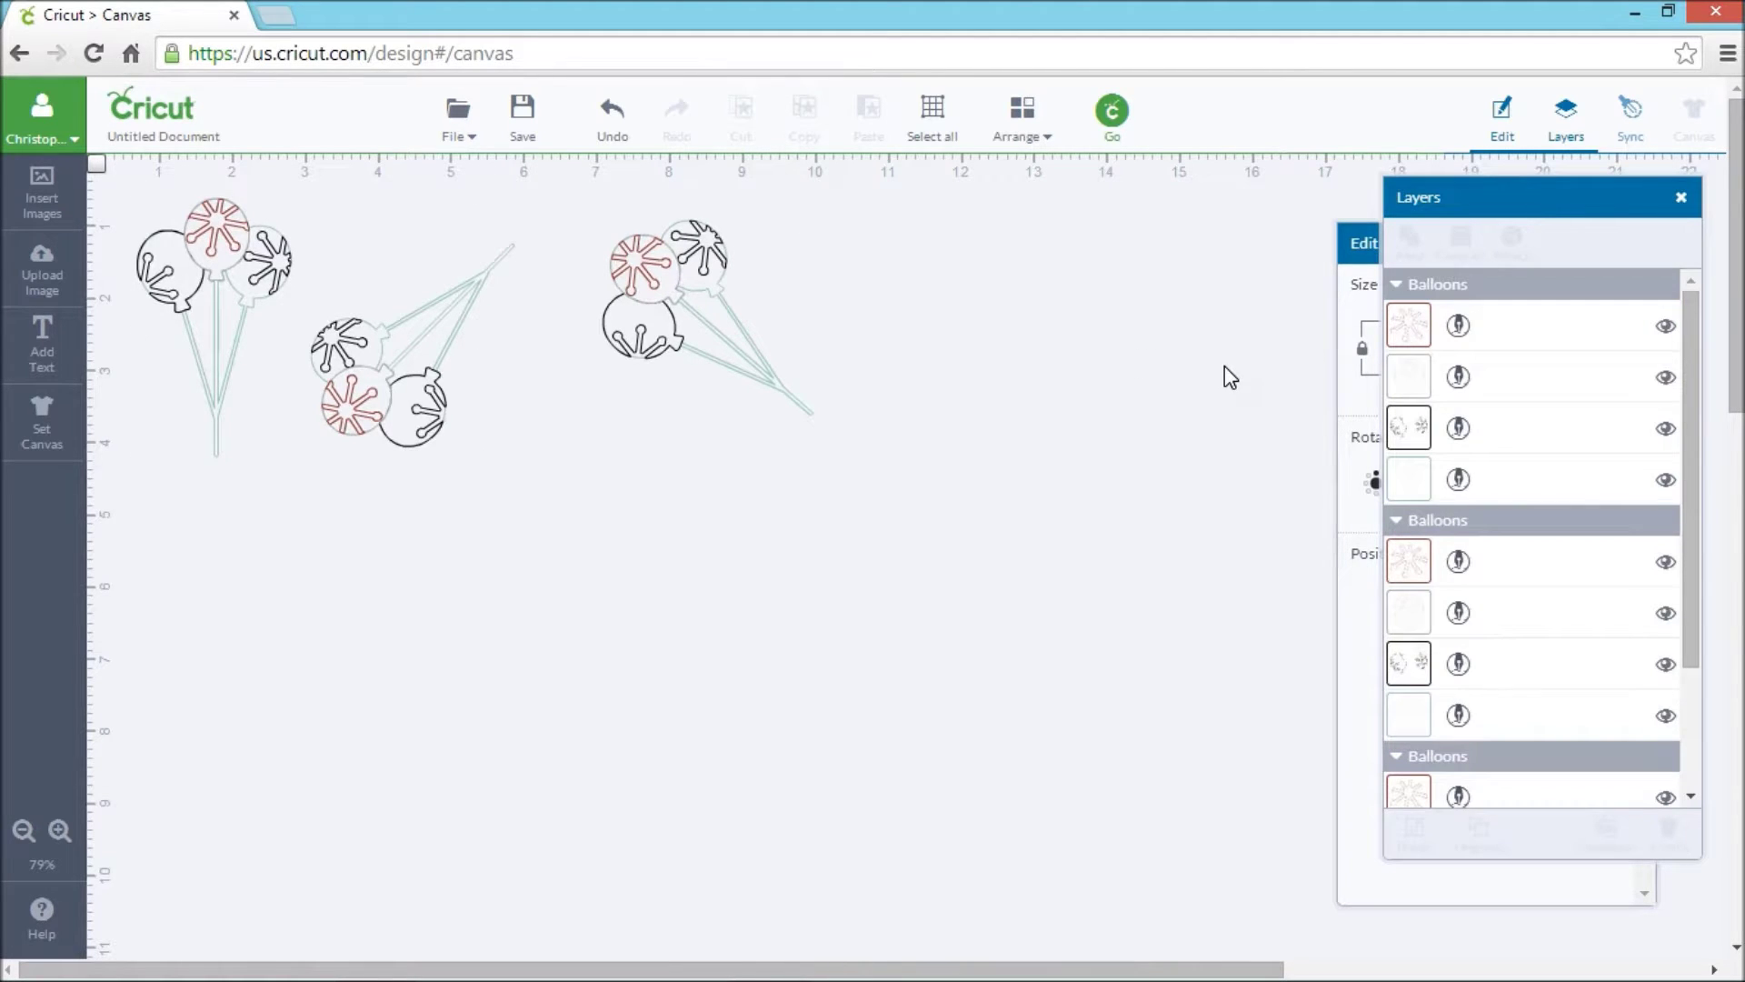
pyautogui.moveTo(320, 325)
pyautogui.mouseDown()
pyautogui.moveTo(400, 352)
pyautogui.moveTo(300, 323)
pyautogui.mouseUp()
# Preview the attached balloons on the 12 x 12 in mat, try moving the set around on it, and return to the canvas.
pyautogui.click(1073, 273)
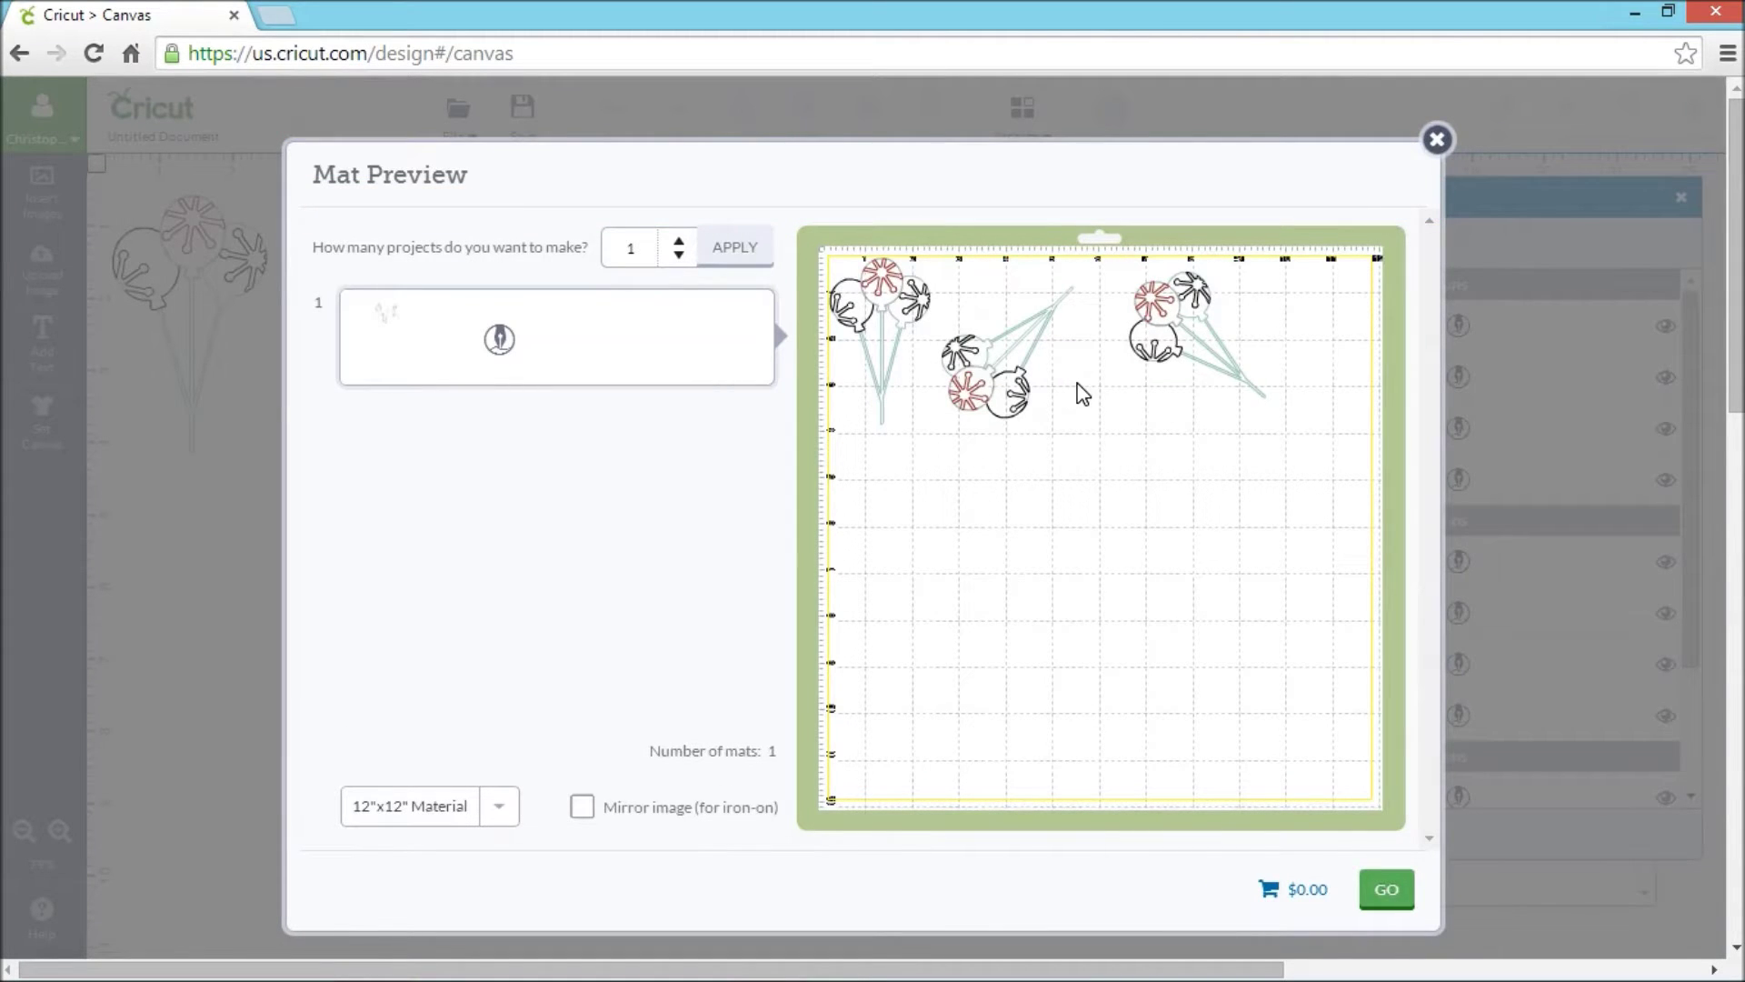
pyautogui.moveTo(986, 371); pyautogui.dragTo(1033, 373)
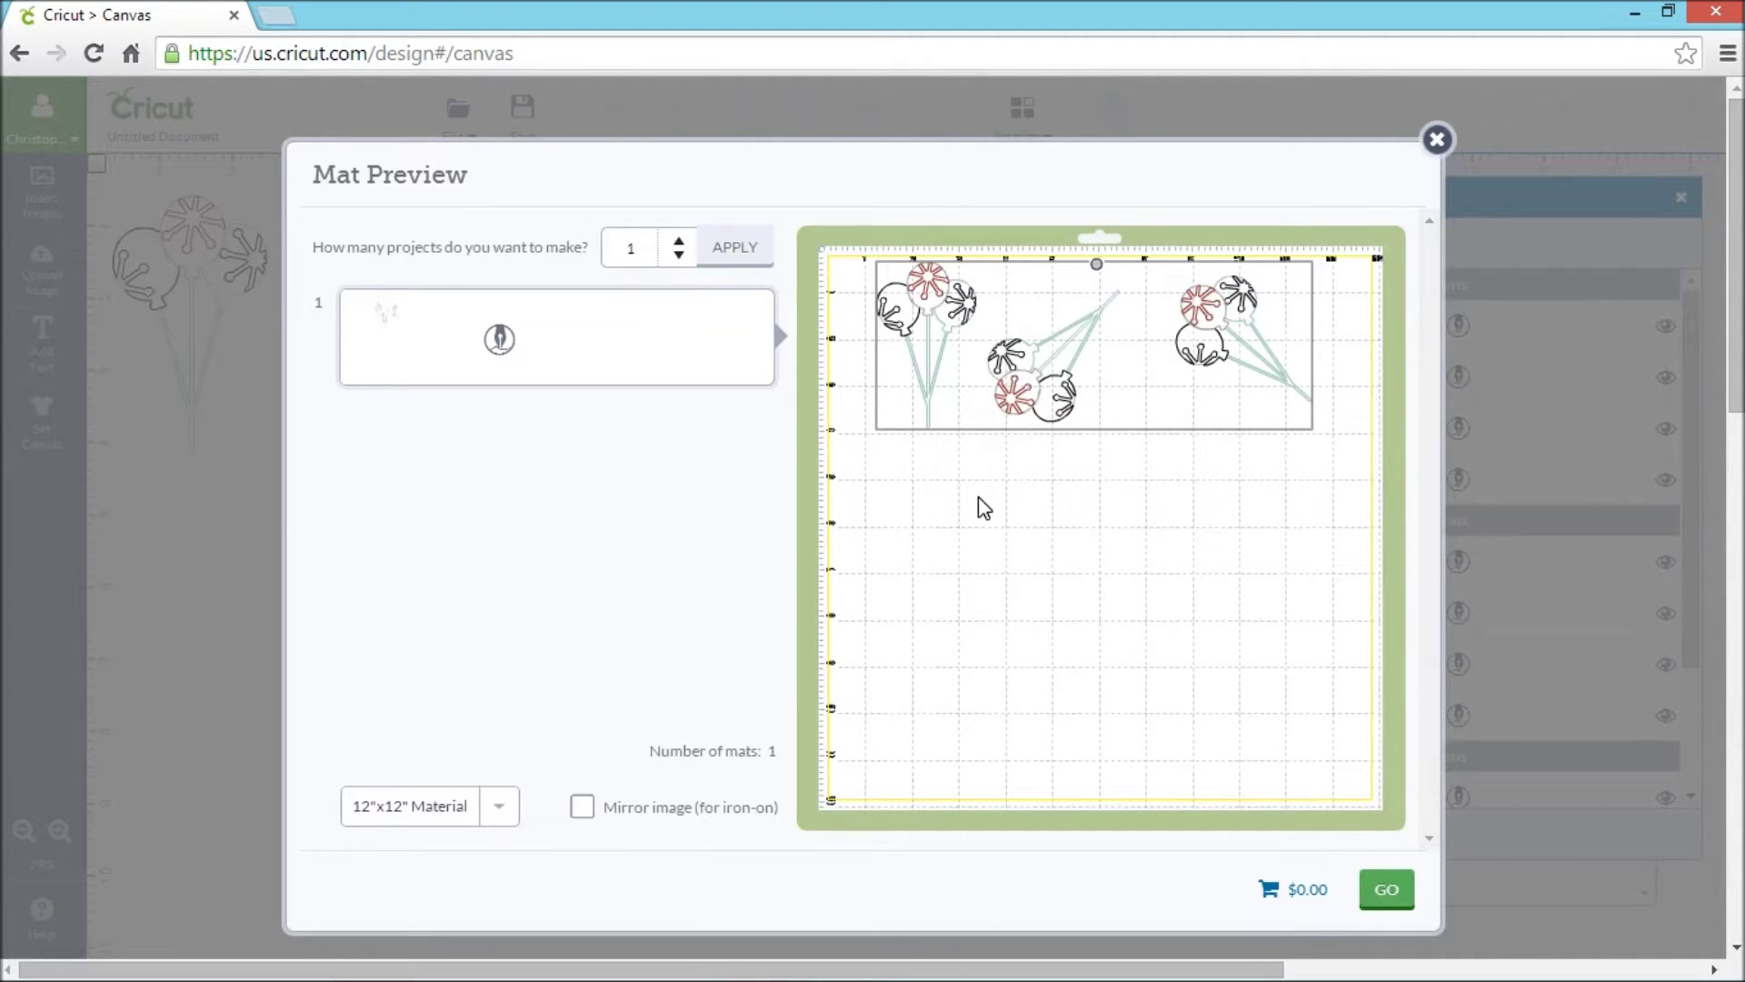
pyautogui.moveTo(1016, 404); pyautogui.dragTo(973, 337)
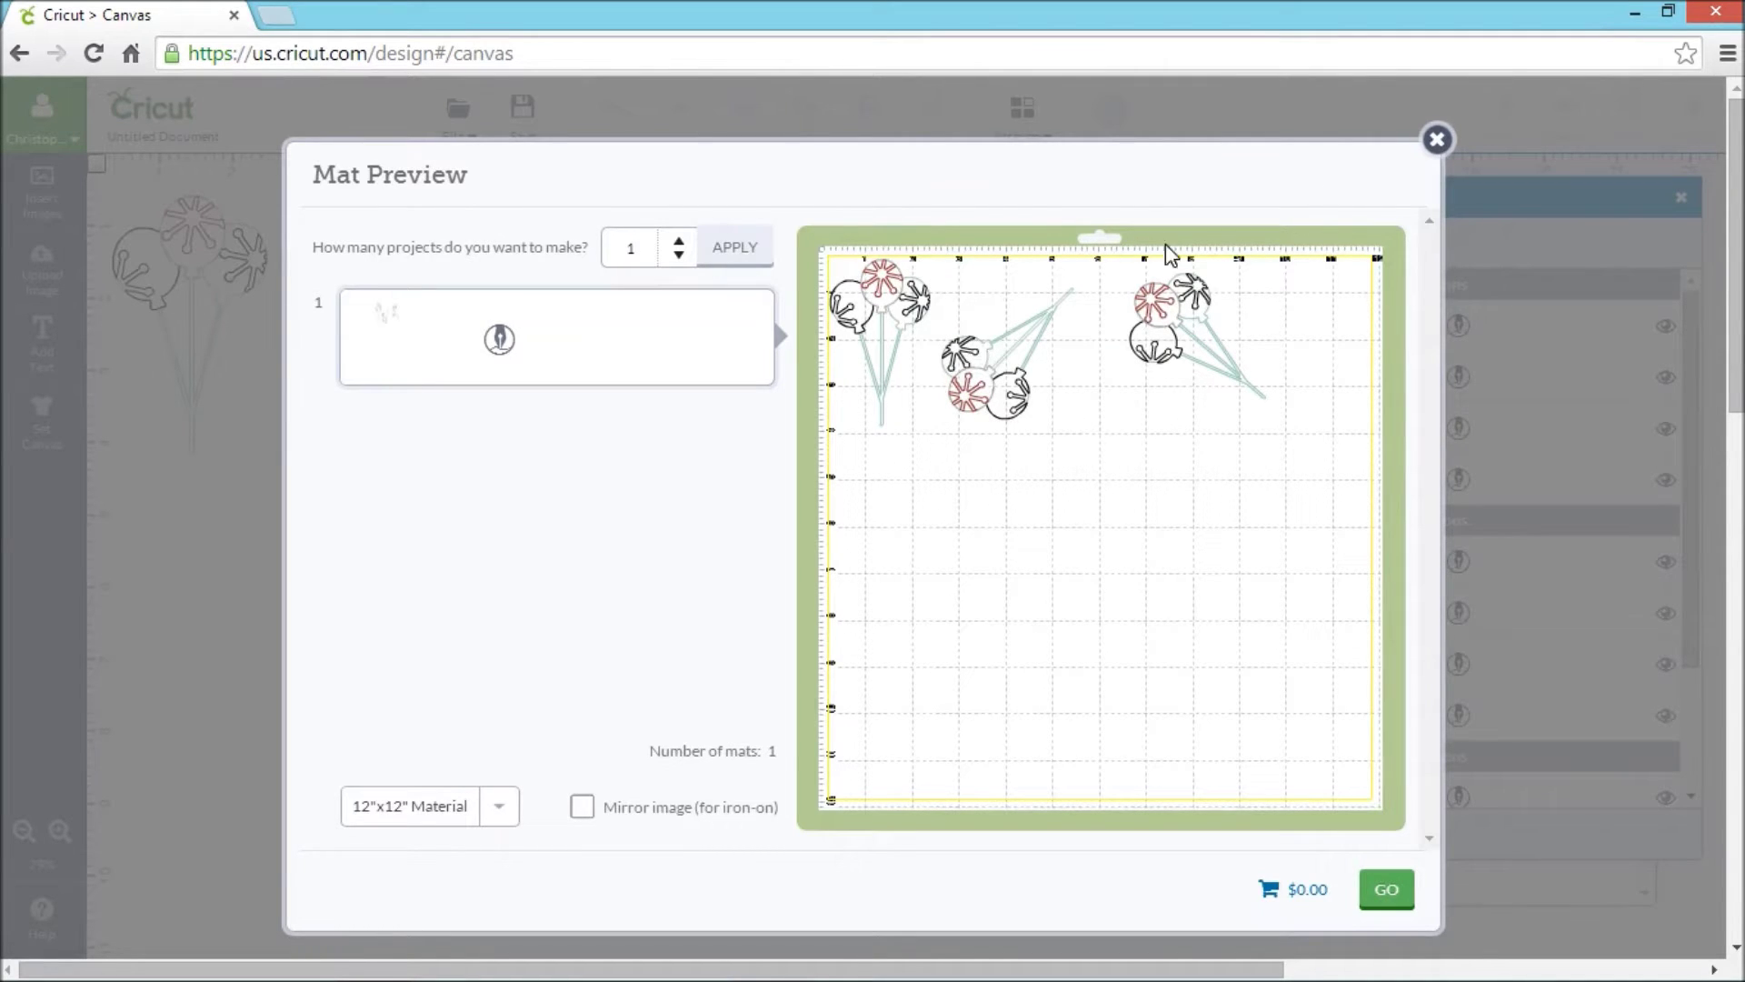
pyautogui.click(1211, 356)
pyautogui.moveTo(1215, 366); pyautogui.dragTo(1207, 365)
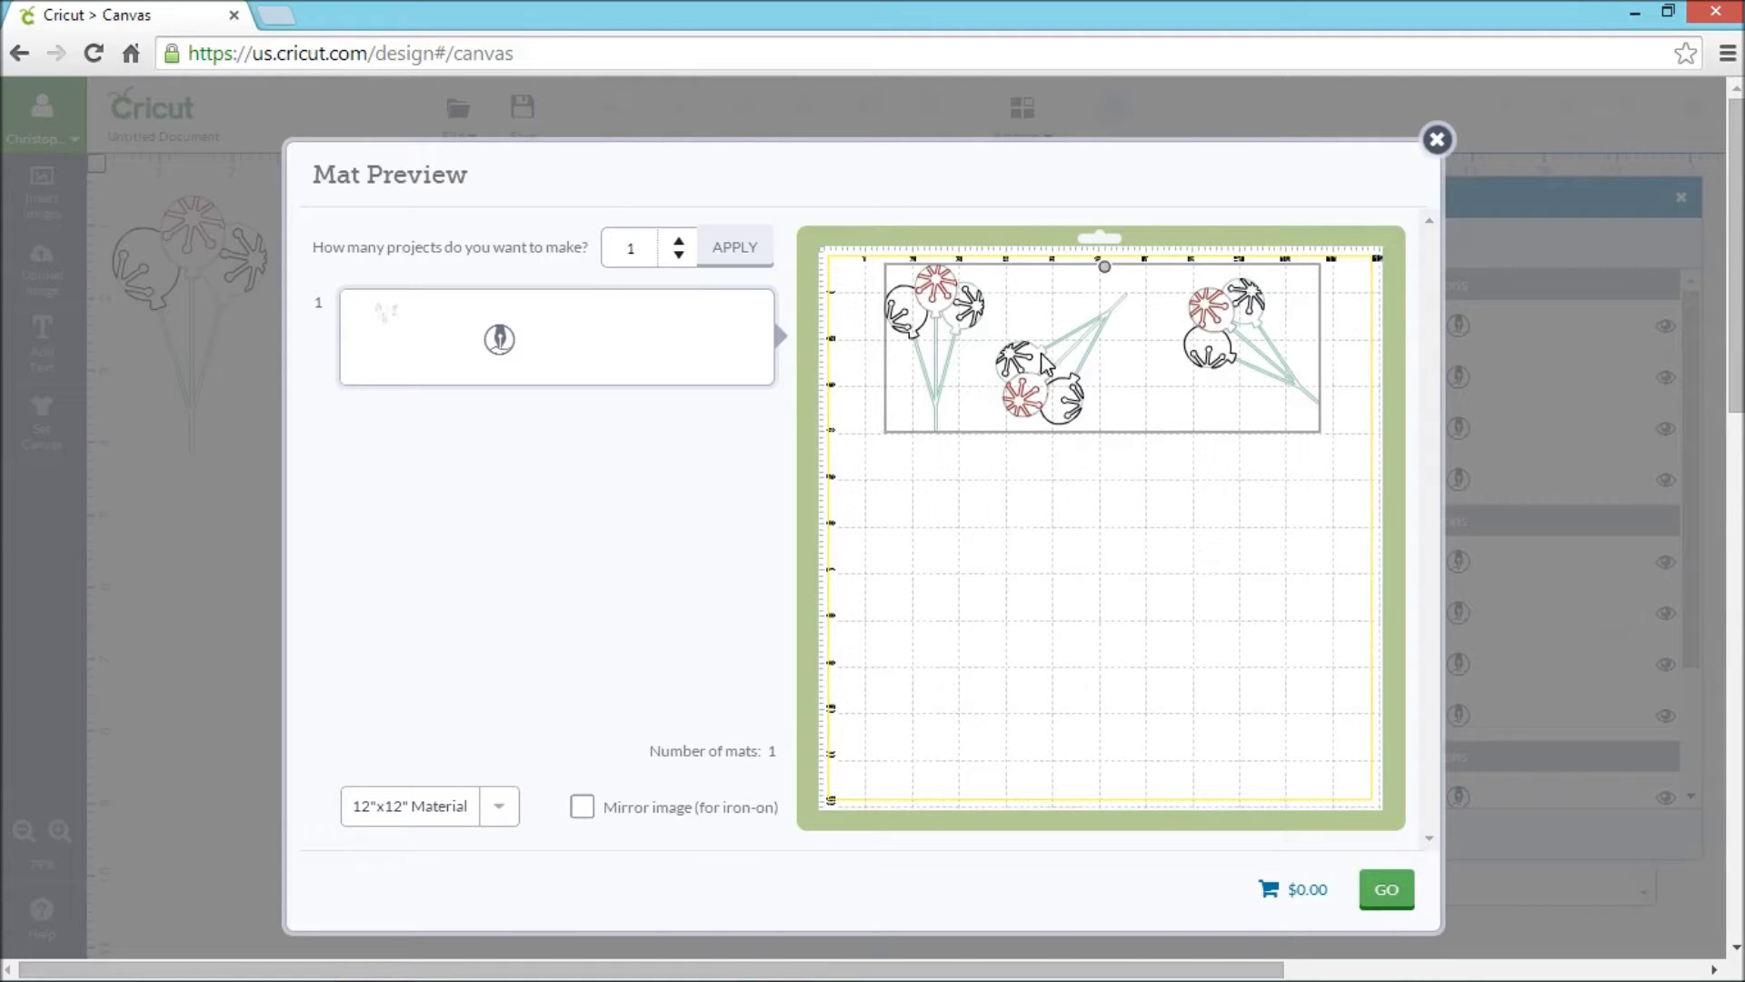
pyautogui.click(1436, 140)
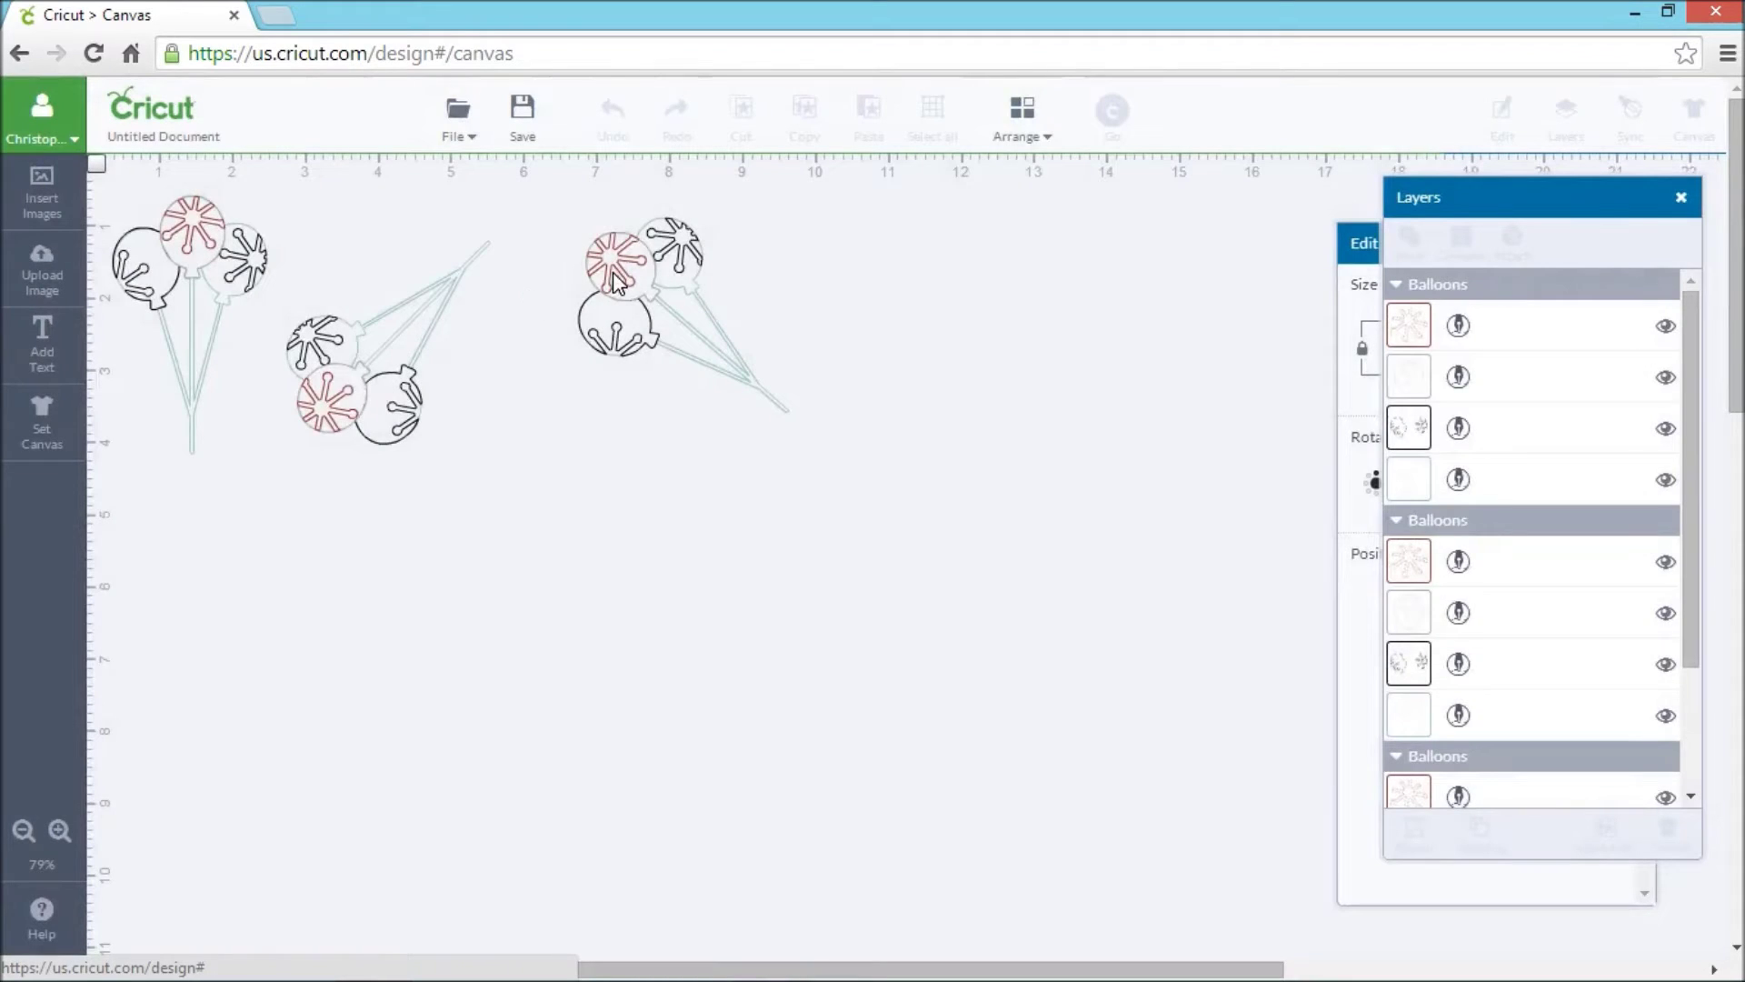
# Delete the attached balloons from the canvas and search All Image Sets for "edge".
pyautogui.click(616, 285)
pyautogui.press('Delete')
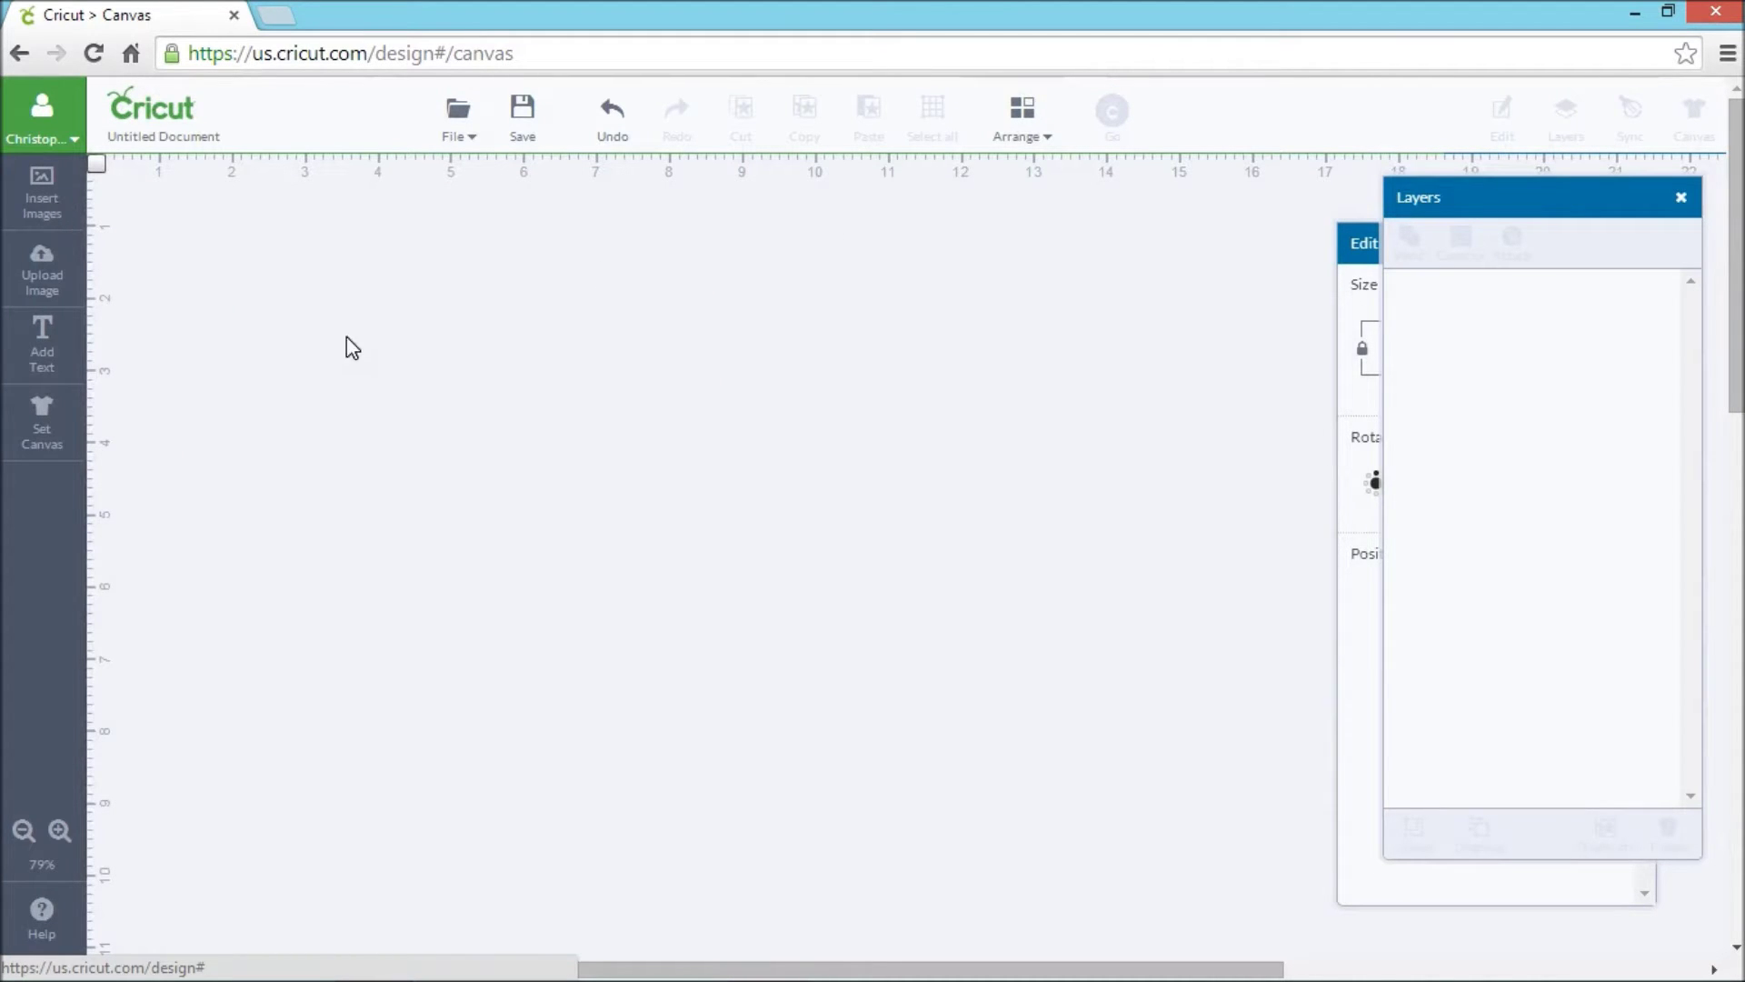
pyautogui.click(45, 196)
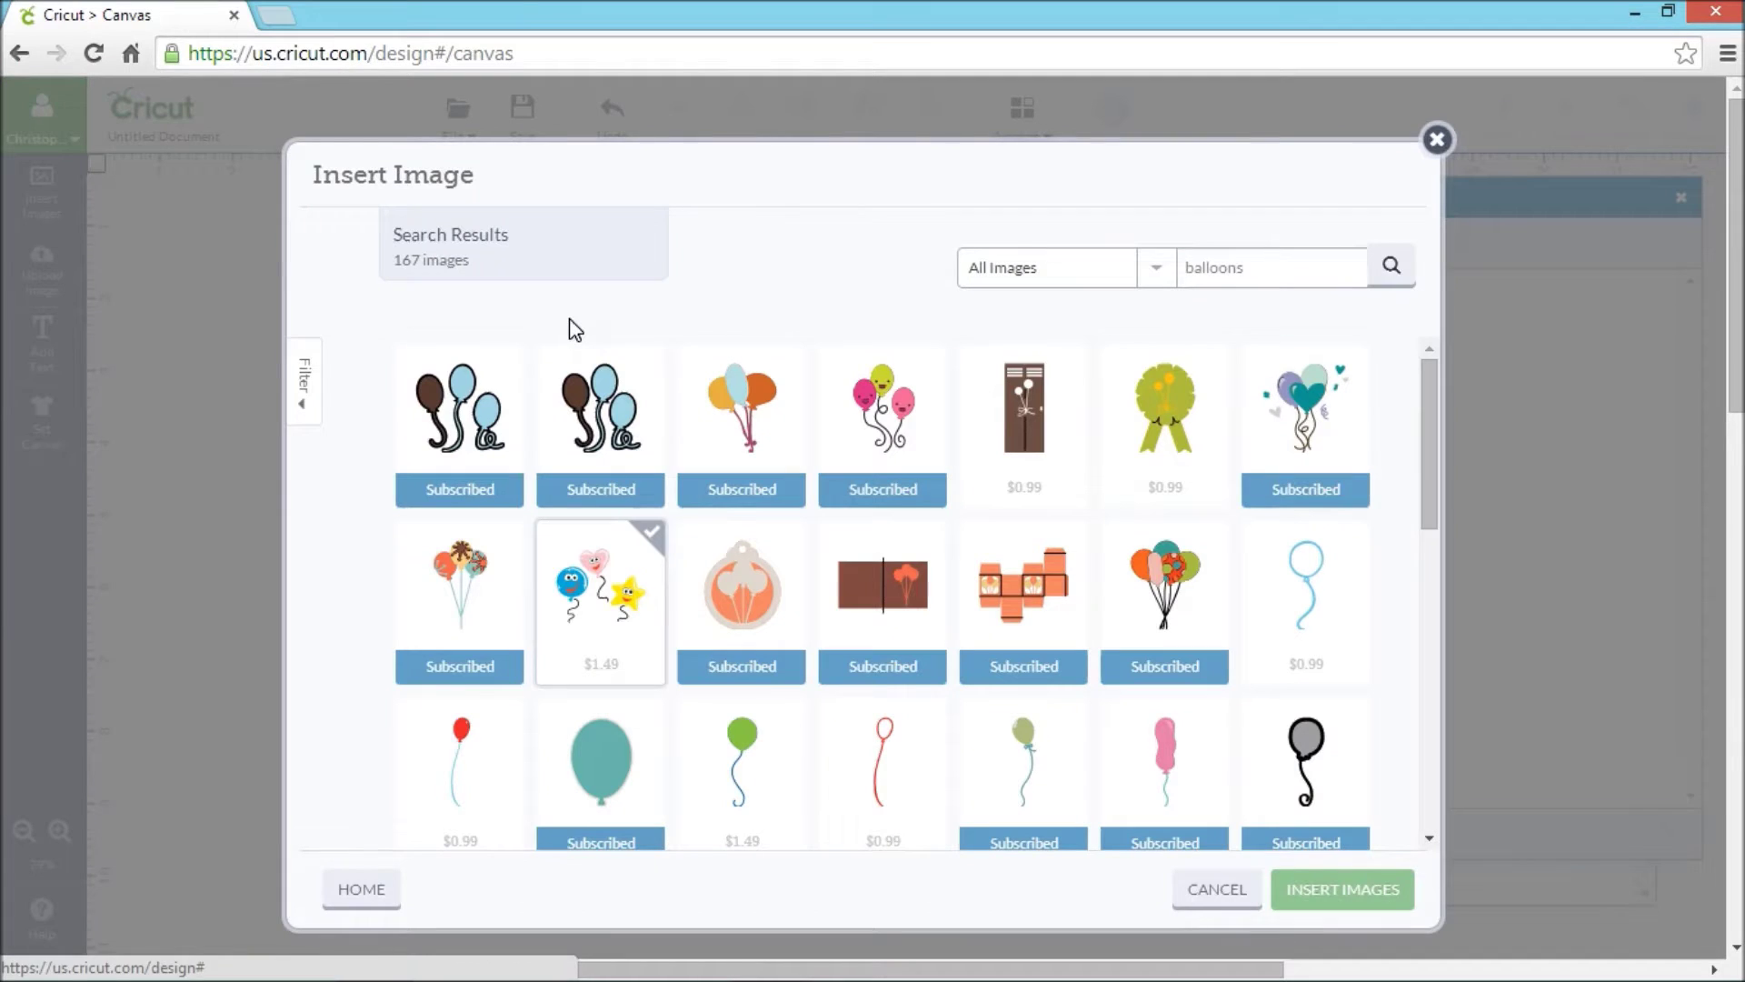
pyautogui.click(1155, 269)
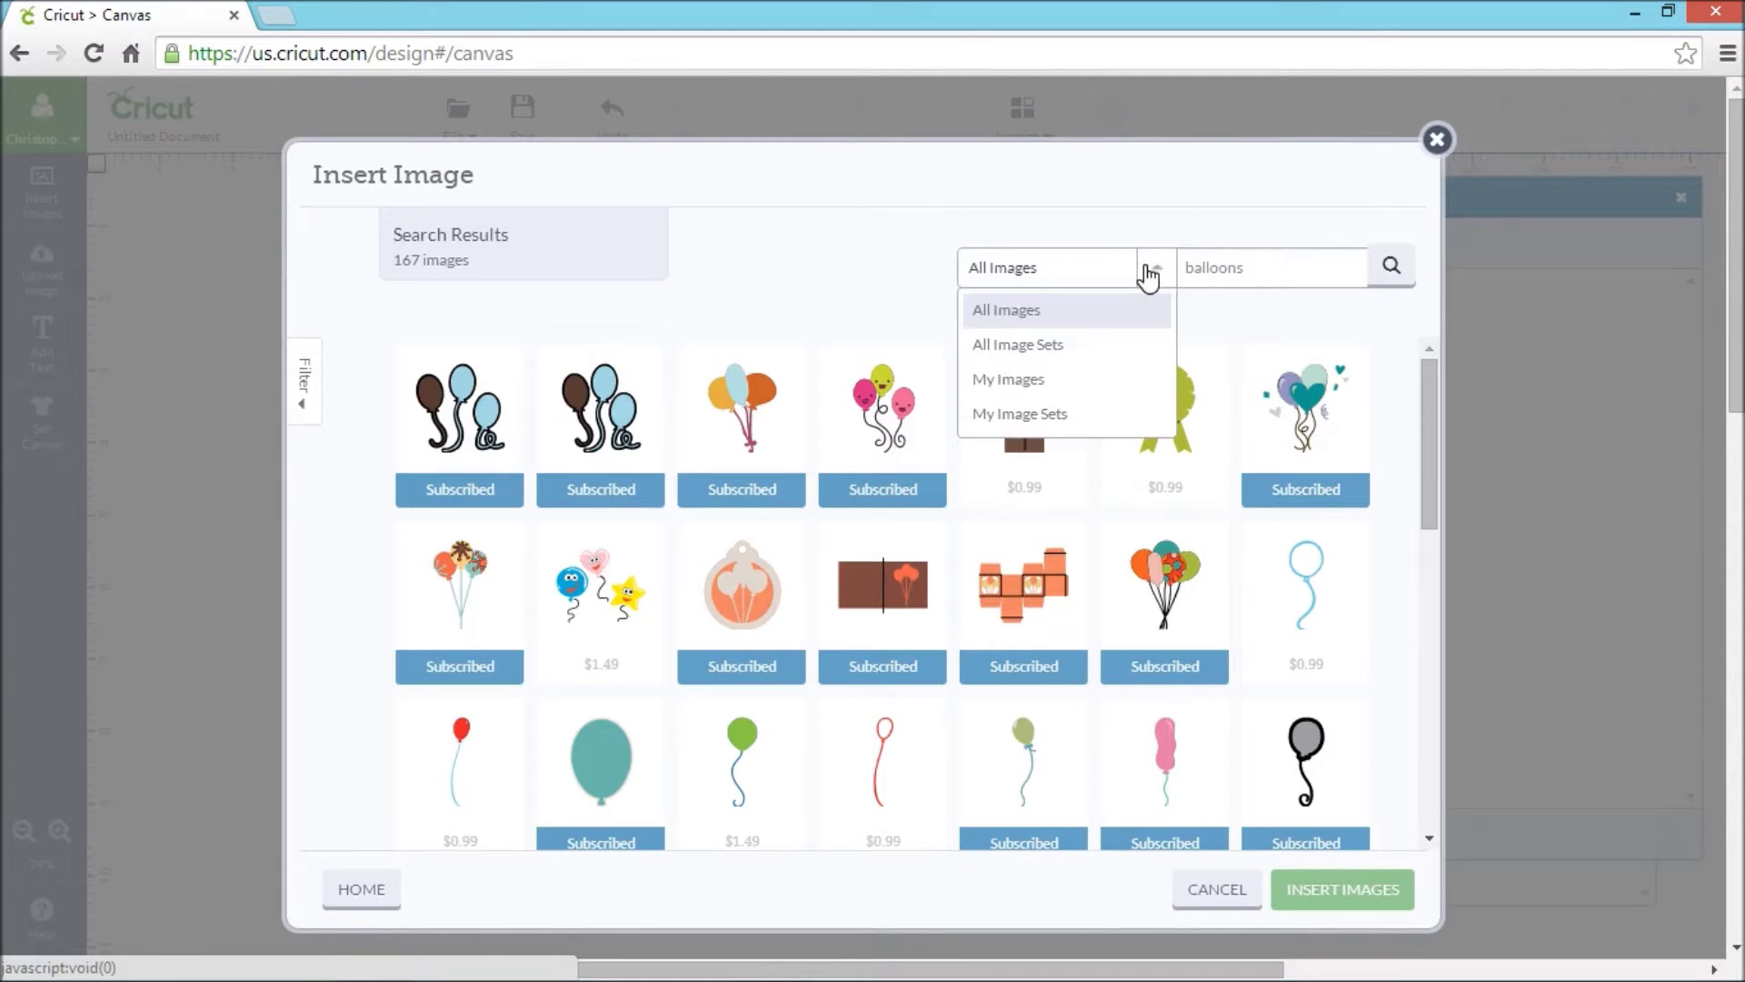
pyautogui.click(1102, 351)
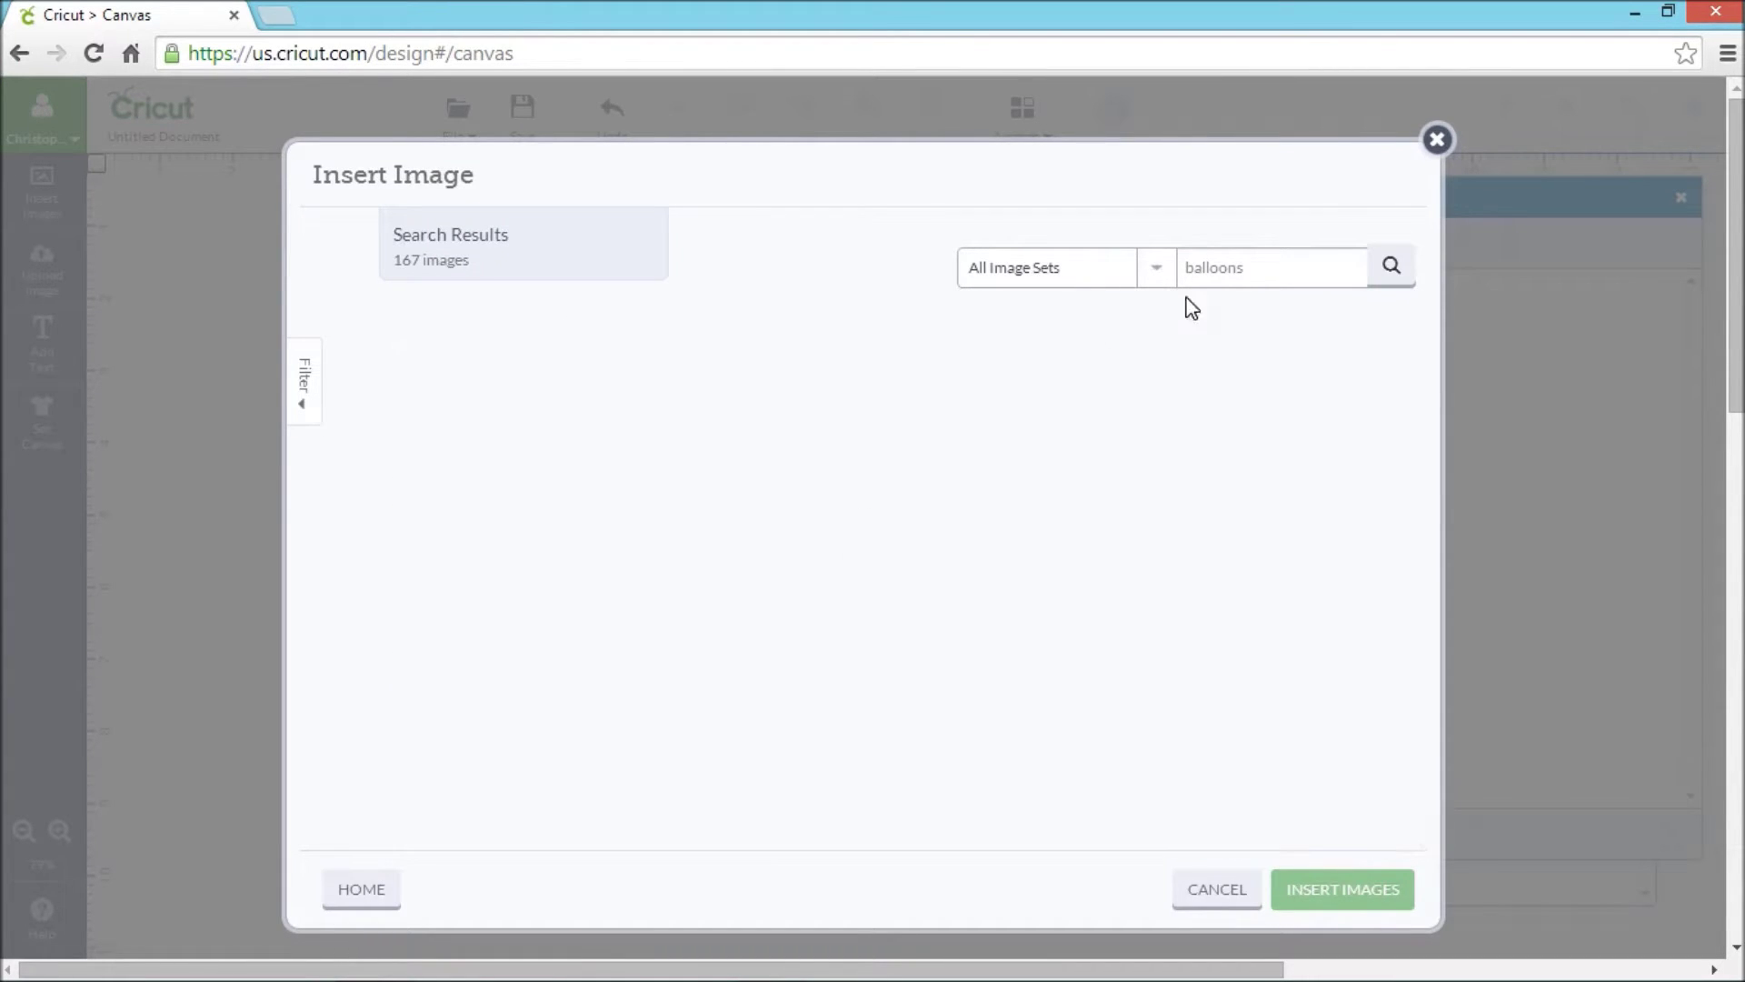
pyautogui.moveTo(1245, 267); pyautogui.dragTo(1117, 274)
pyautogui.write('ed')
pyautogui.press('Return')
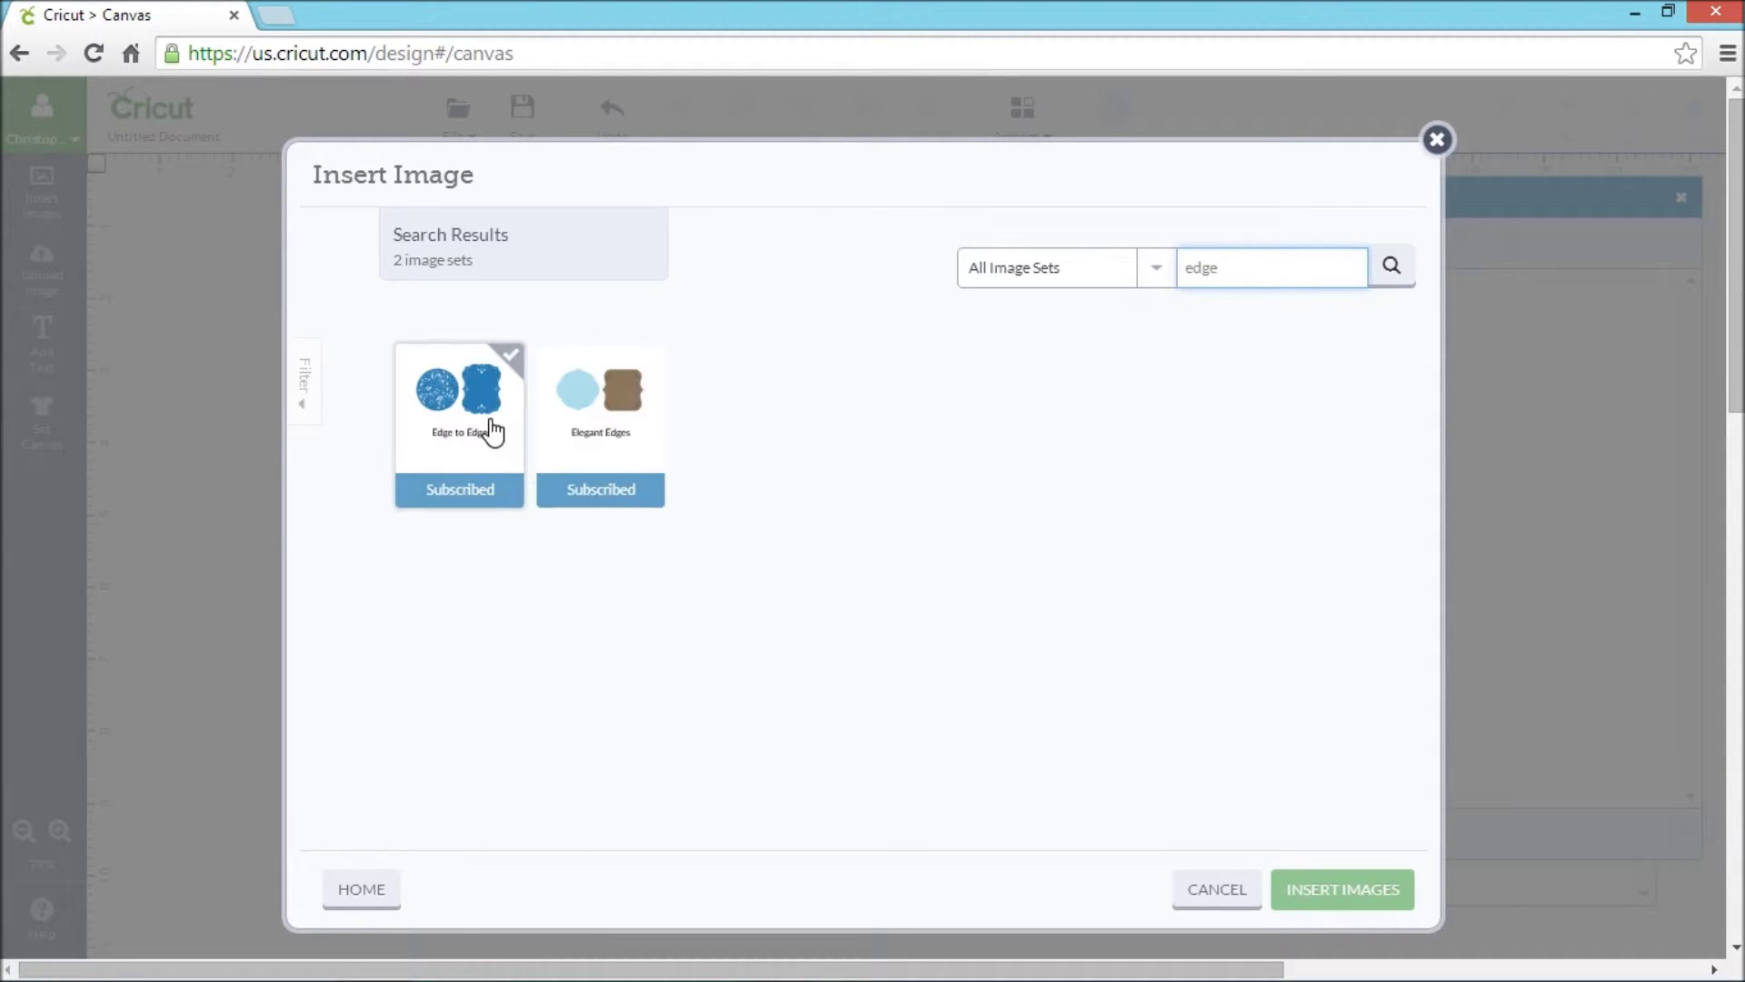
# Insert the blue Paisley Pattern Circle Overlay from the Edge to Edge image set.
pyautogui.click(491, 431)
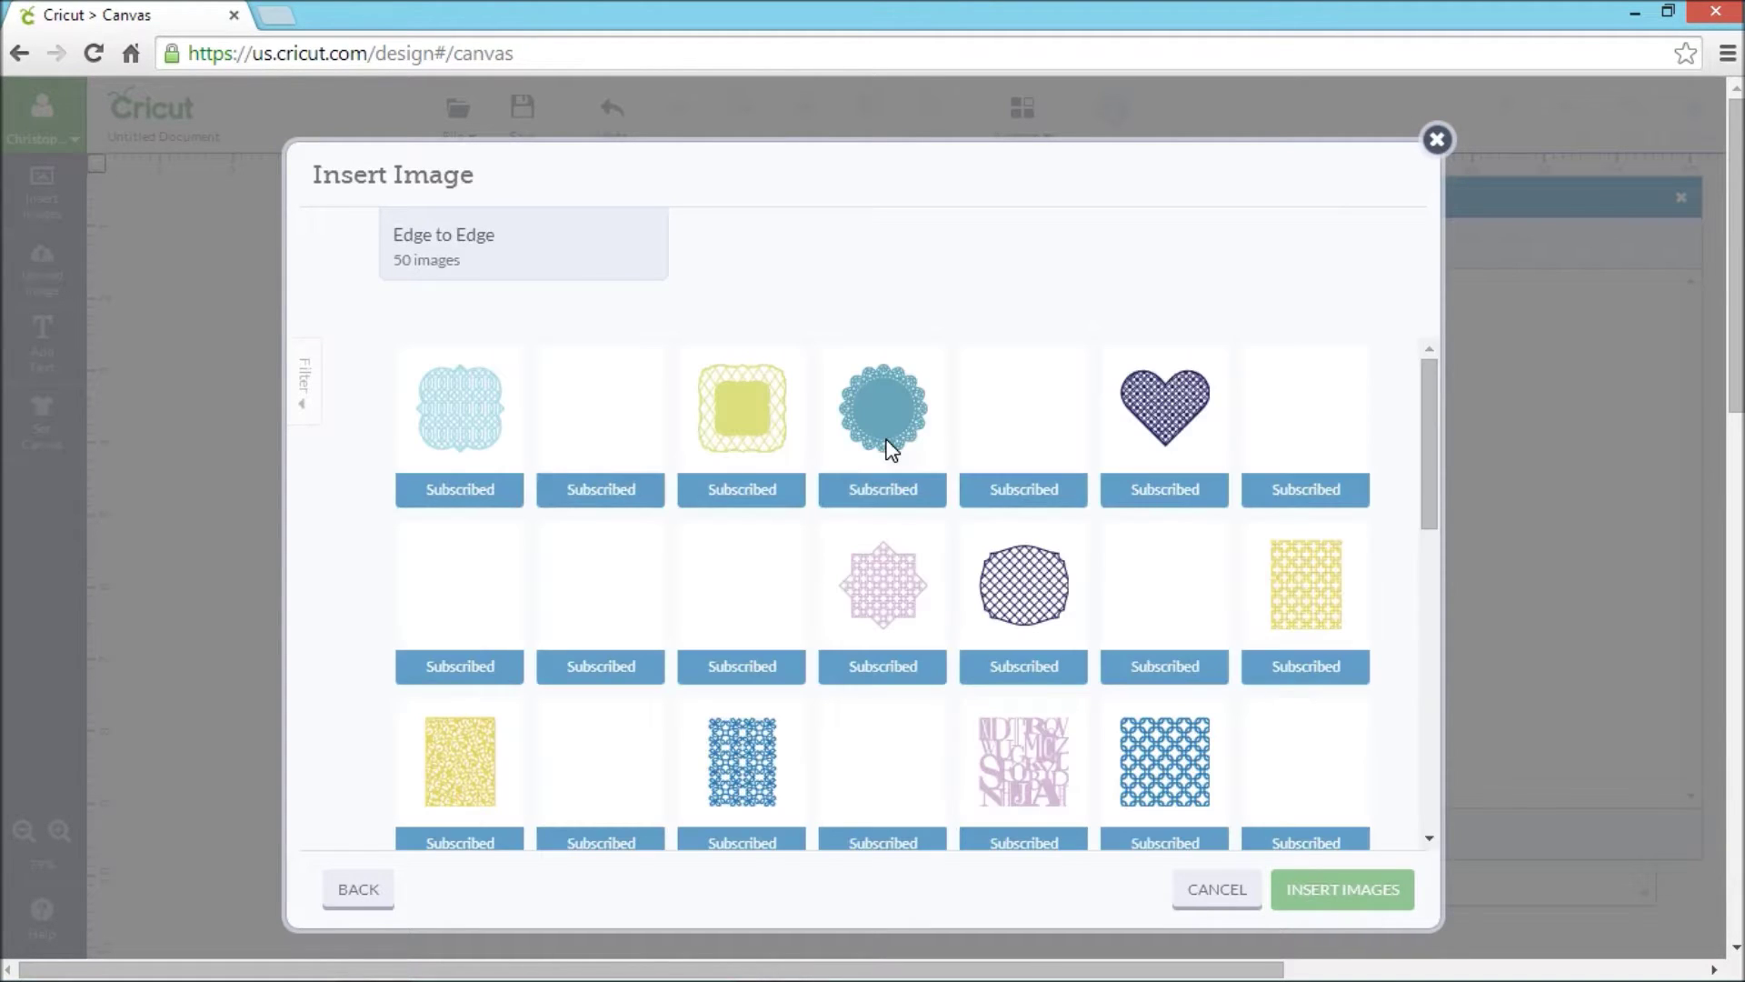
pyautogui.moveTo(1437, 428); pyautogui.dragTo(1421, 558)
pyautogui.click(1168, 520)
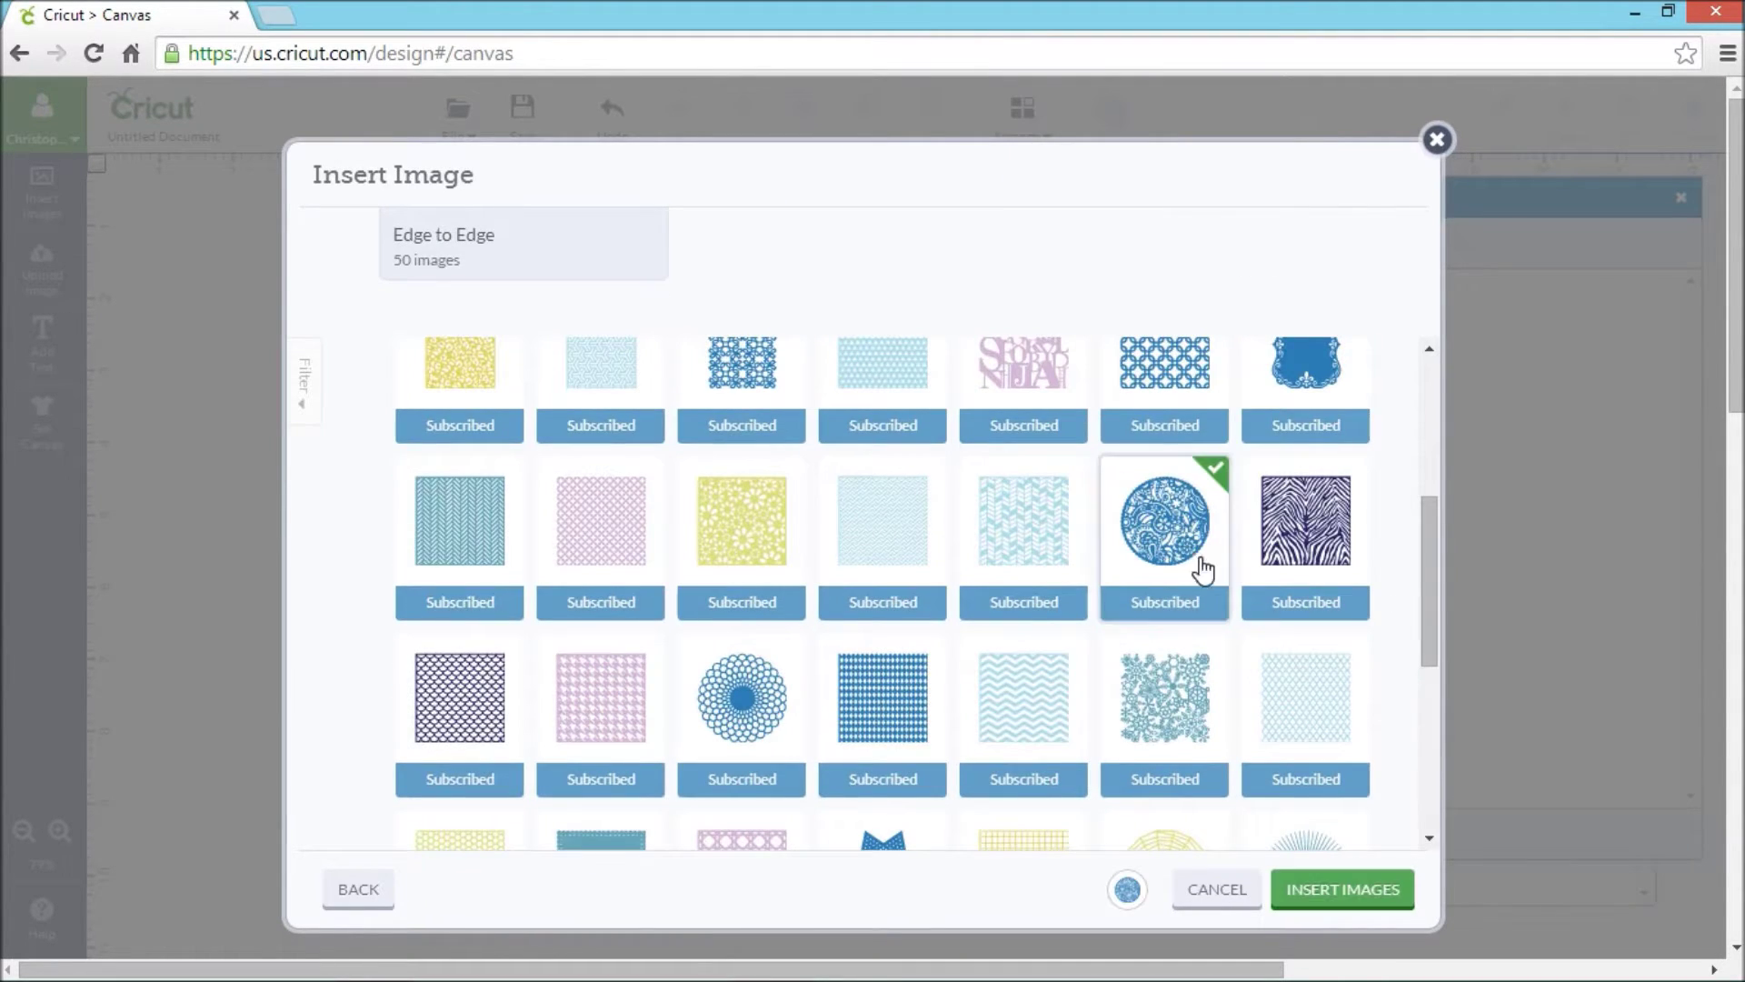
pyautogui.click(1309, 895)
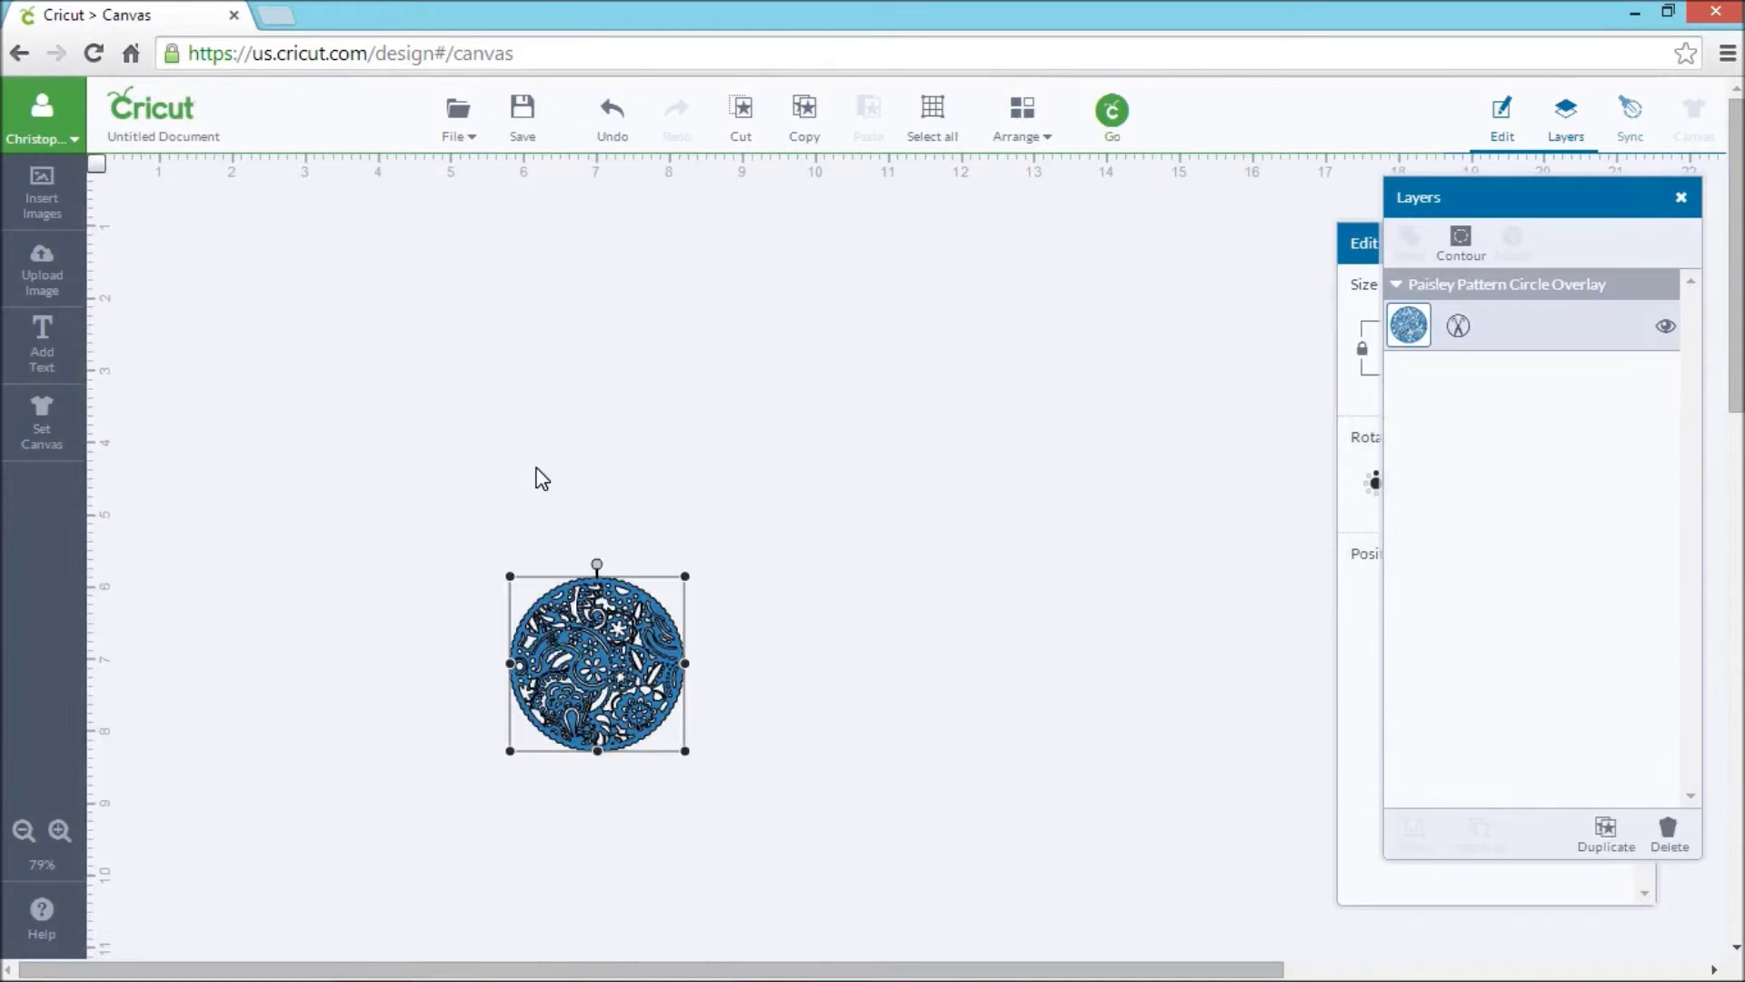
# Set the paisley circle's width to 11.5 in and place it at the canvas origin, about X 0.01 in and Y 0.07 in.
pyautogui.moveTo(618, 698); pyautogui.dragTo(362, 378)
pyautogui.click(462, 395)
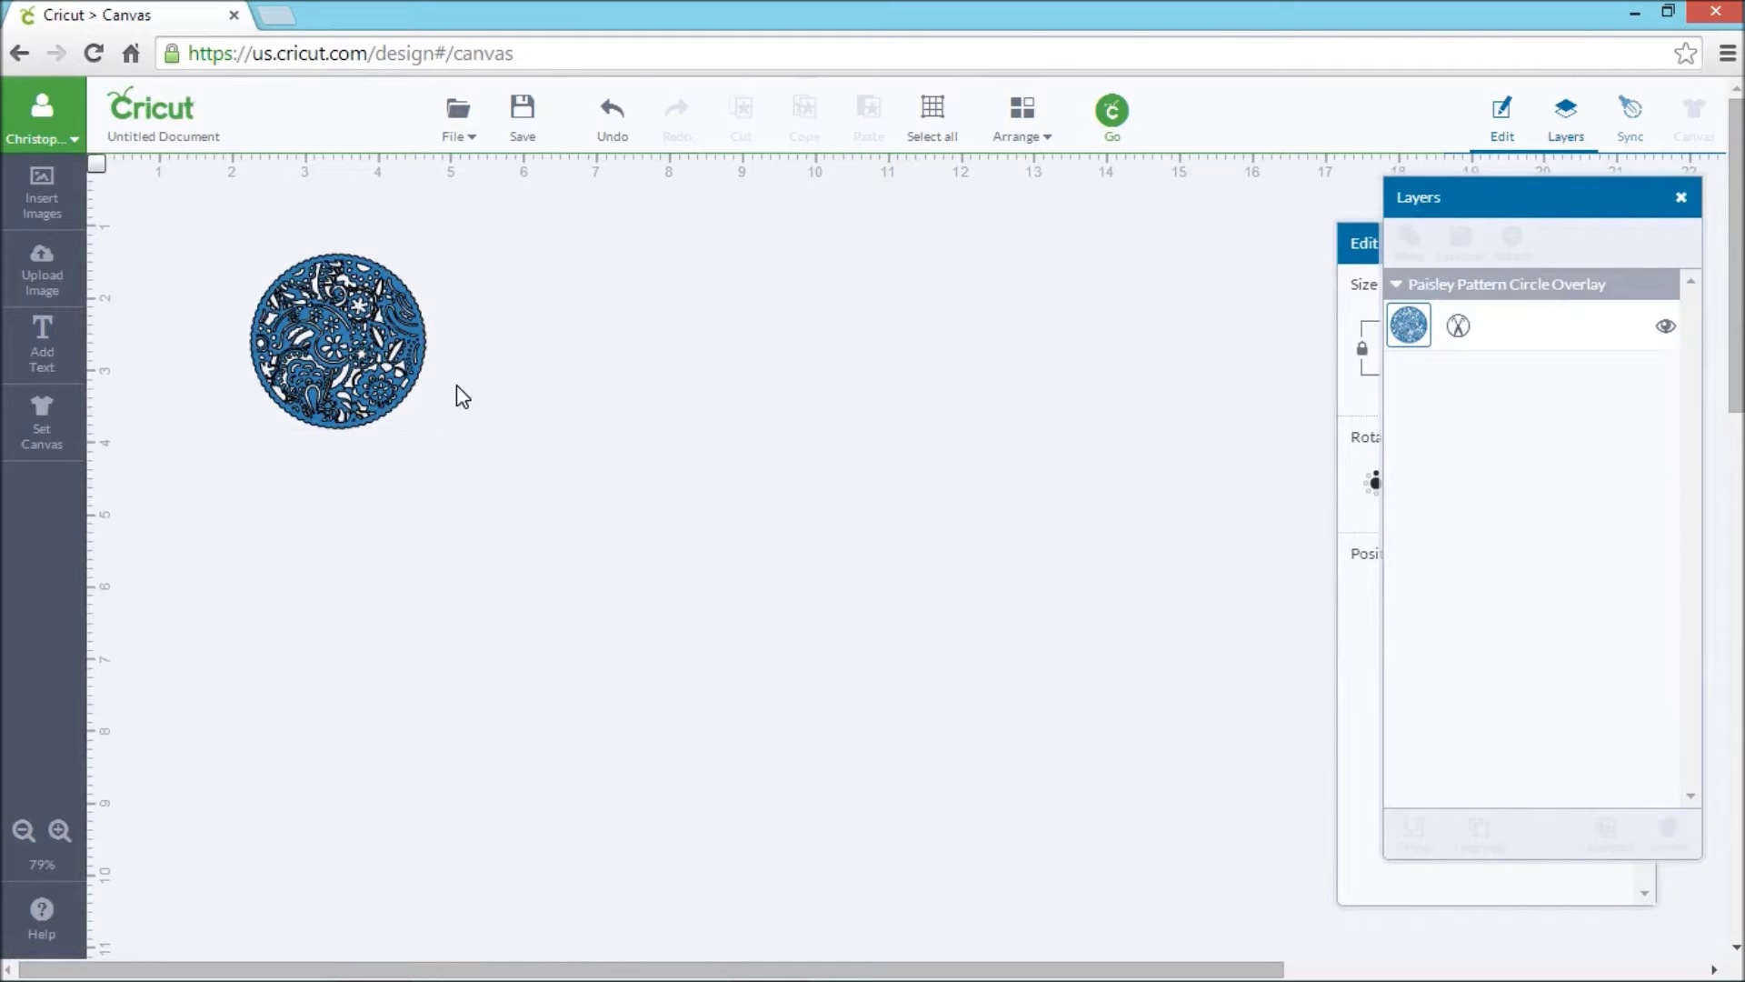
pyautogui.click(295, 338)
pyautogui.click(1358, 243)
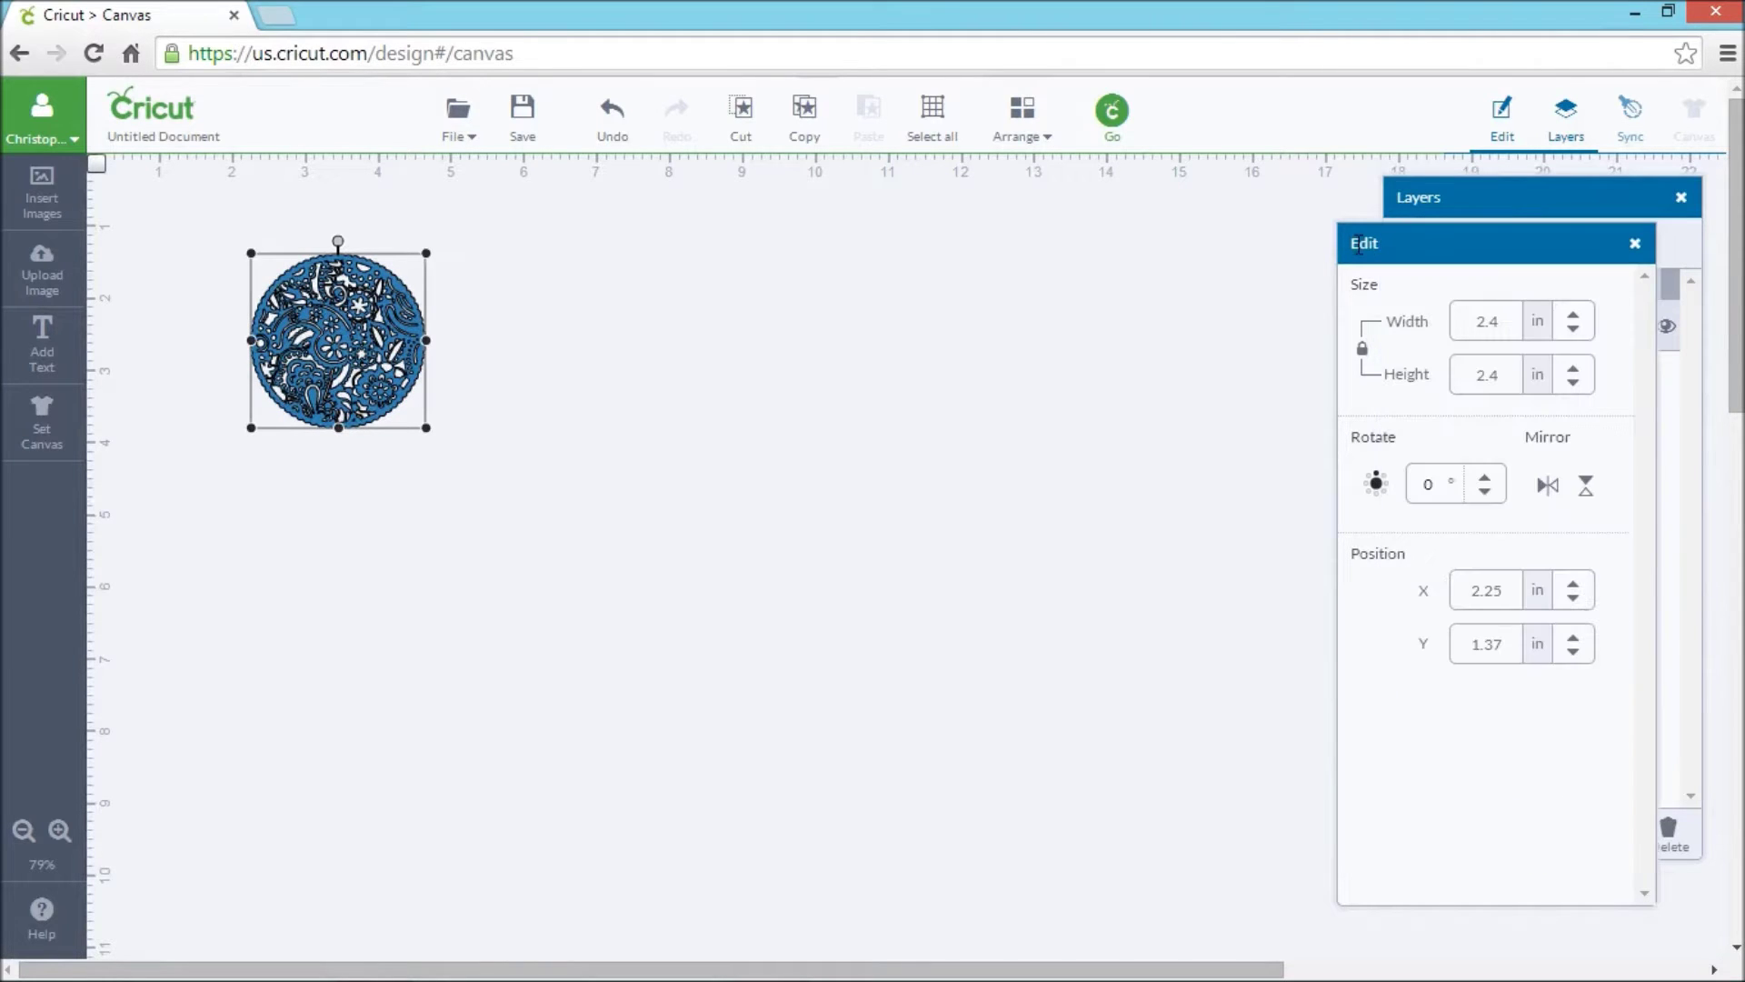
pyautogui.doubleClick(1511, 323)
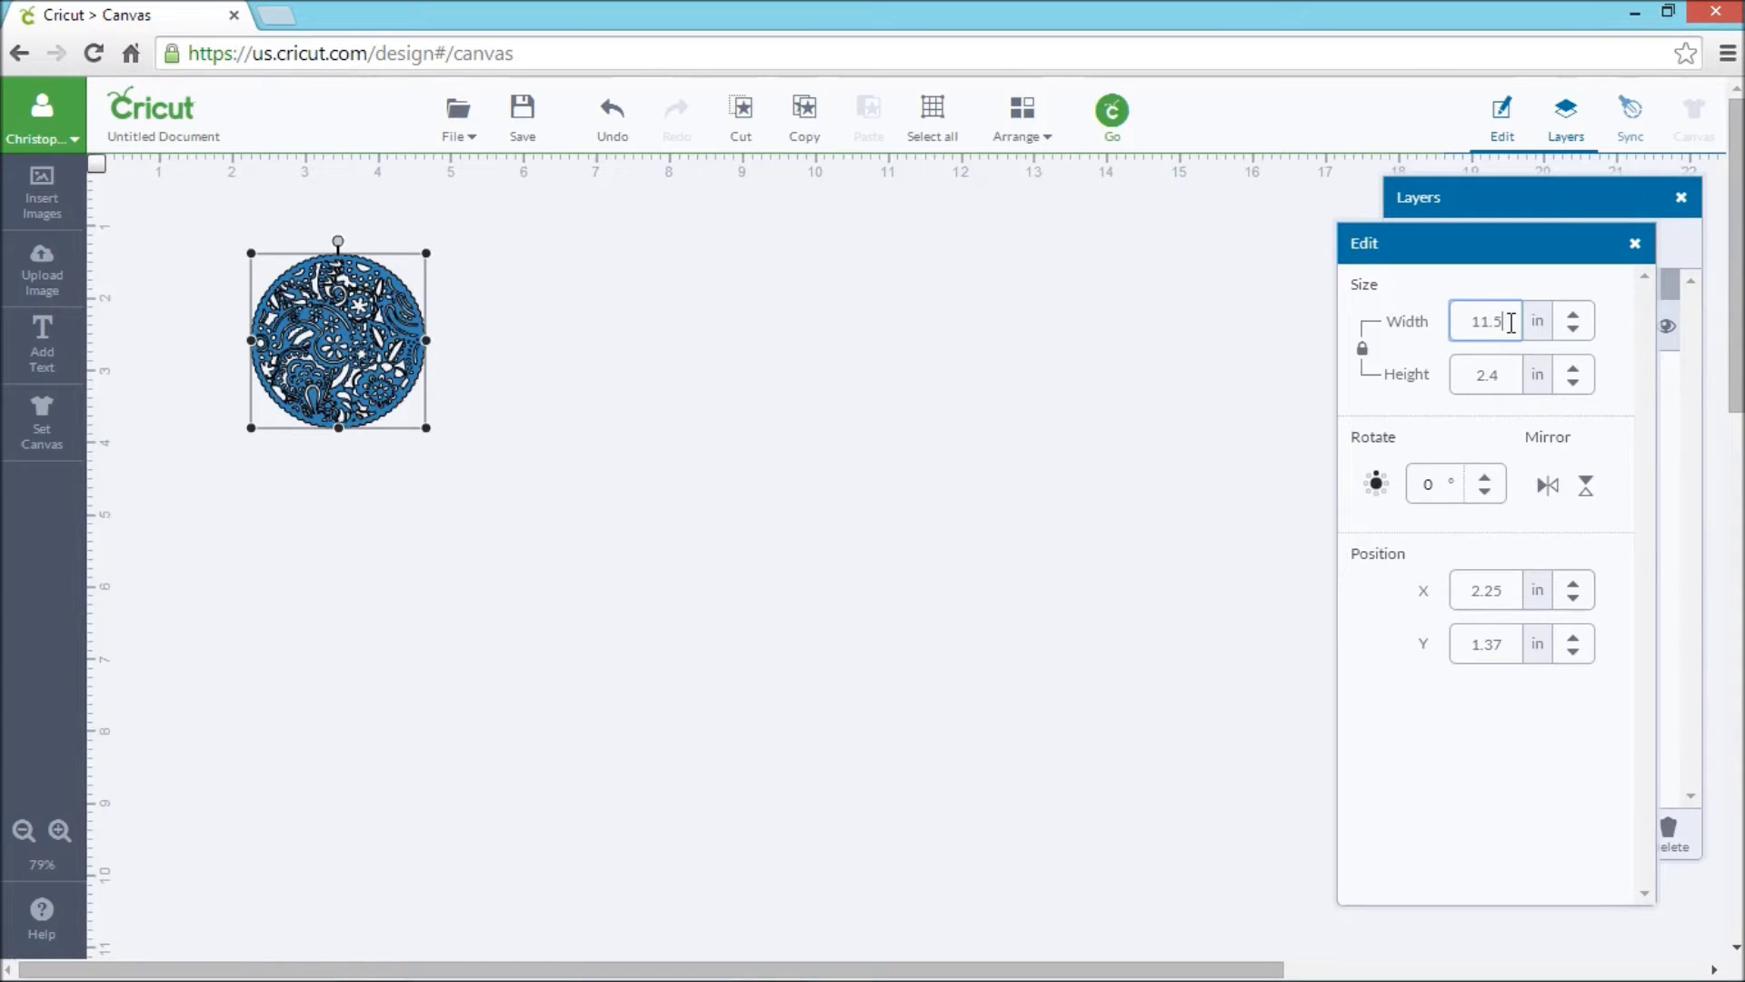
pyautogui.write('11.5')
pyautogui.press('Return')
pyautogui.moveTo(591, 360); pyautogui.dragTo(562, 341)
pyautogui.click(1110, 487)
pyautogui.scroll(-2, 1110, 487)
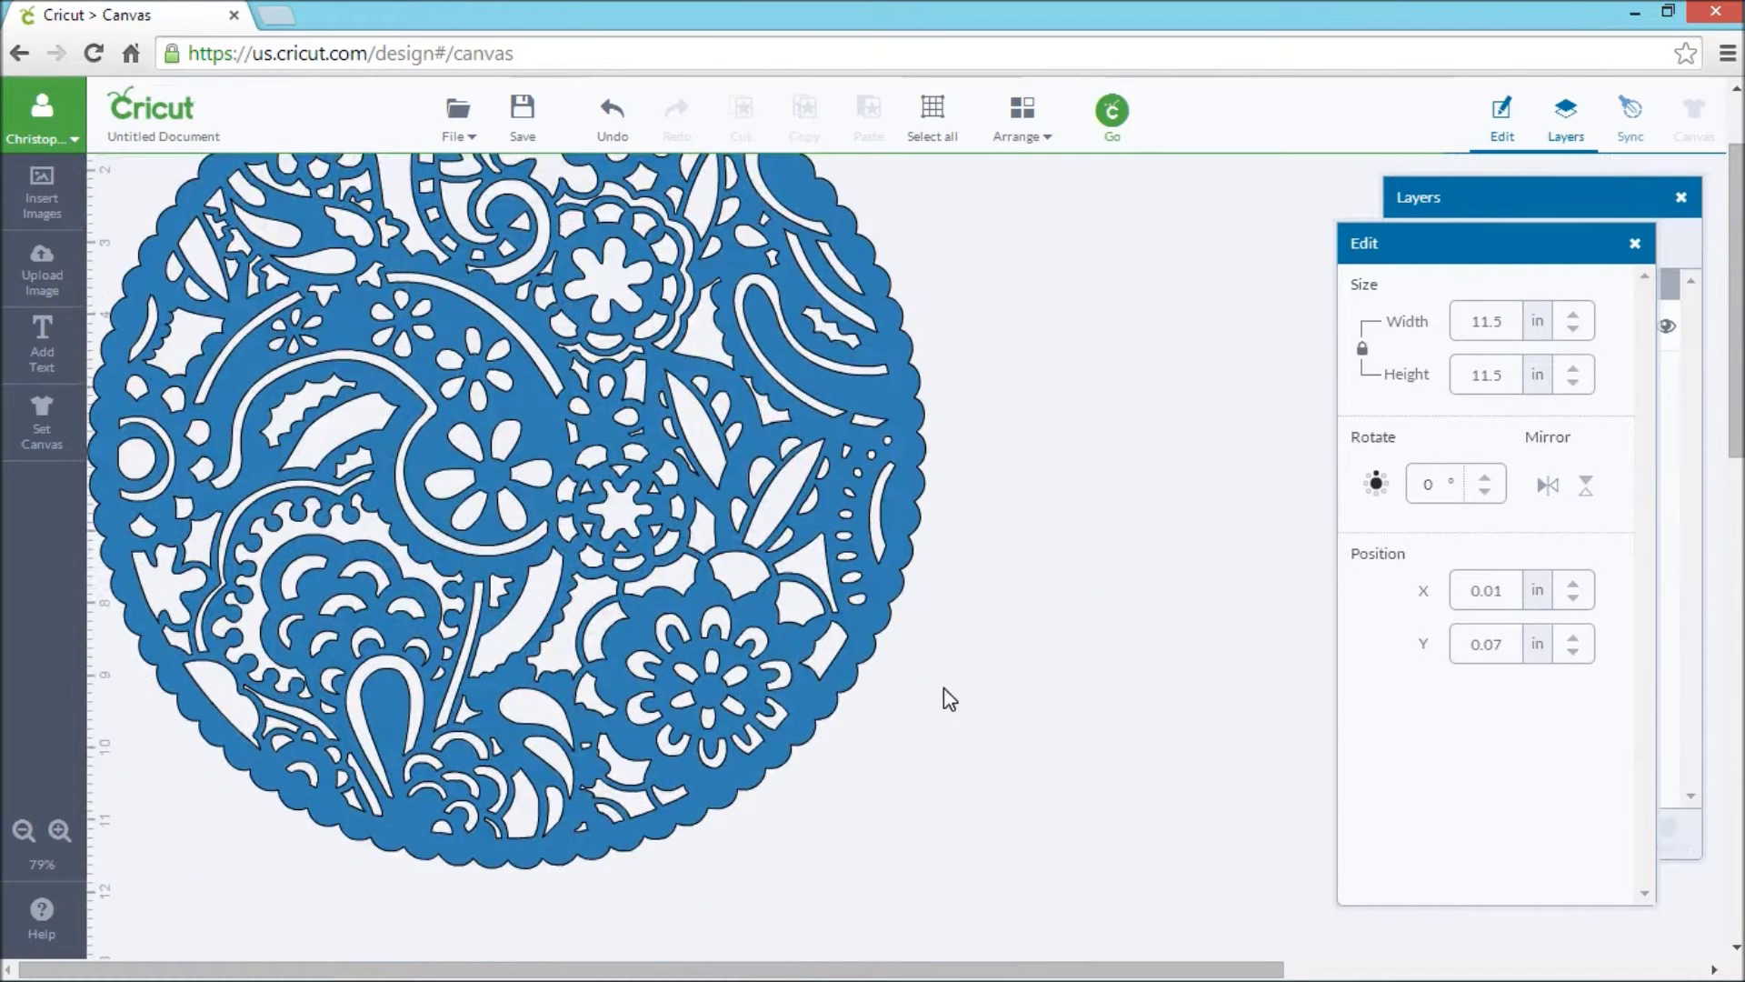
# Set the paisley circle's line type to Write with the Silver Metallic pen.
pyautogui.click(1524, 191)
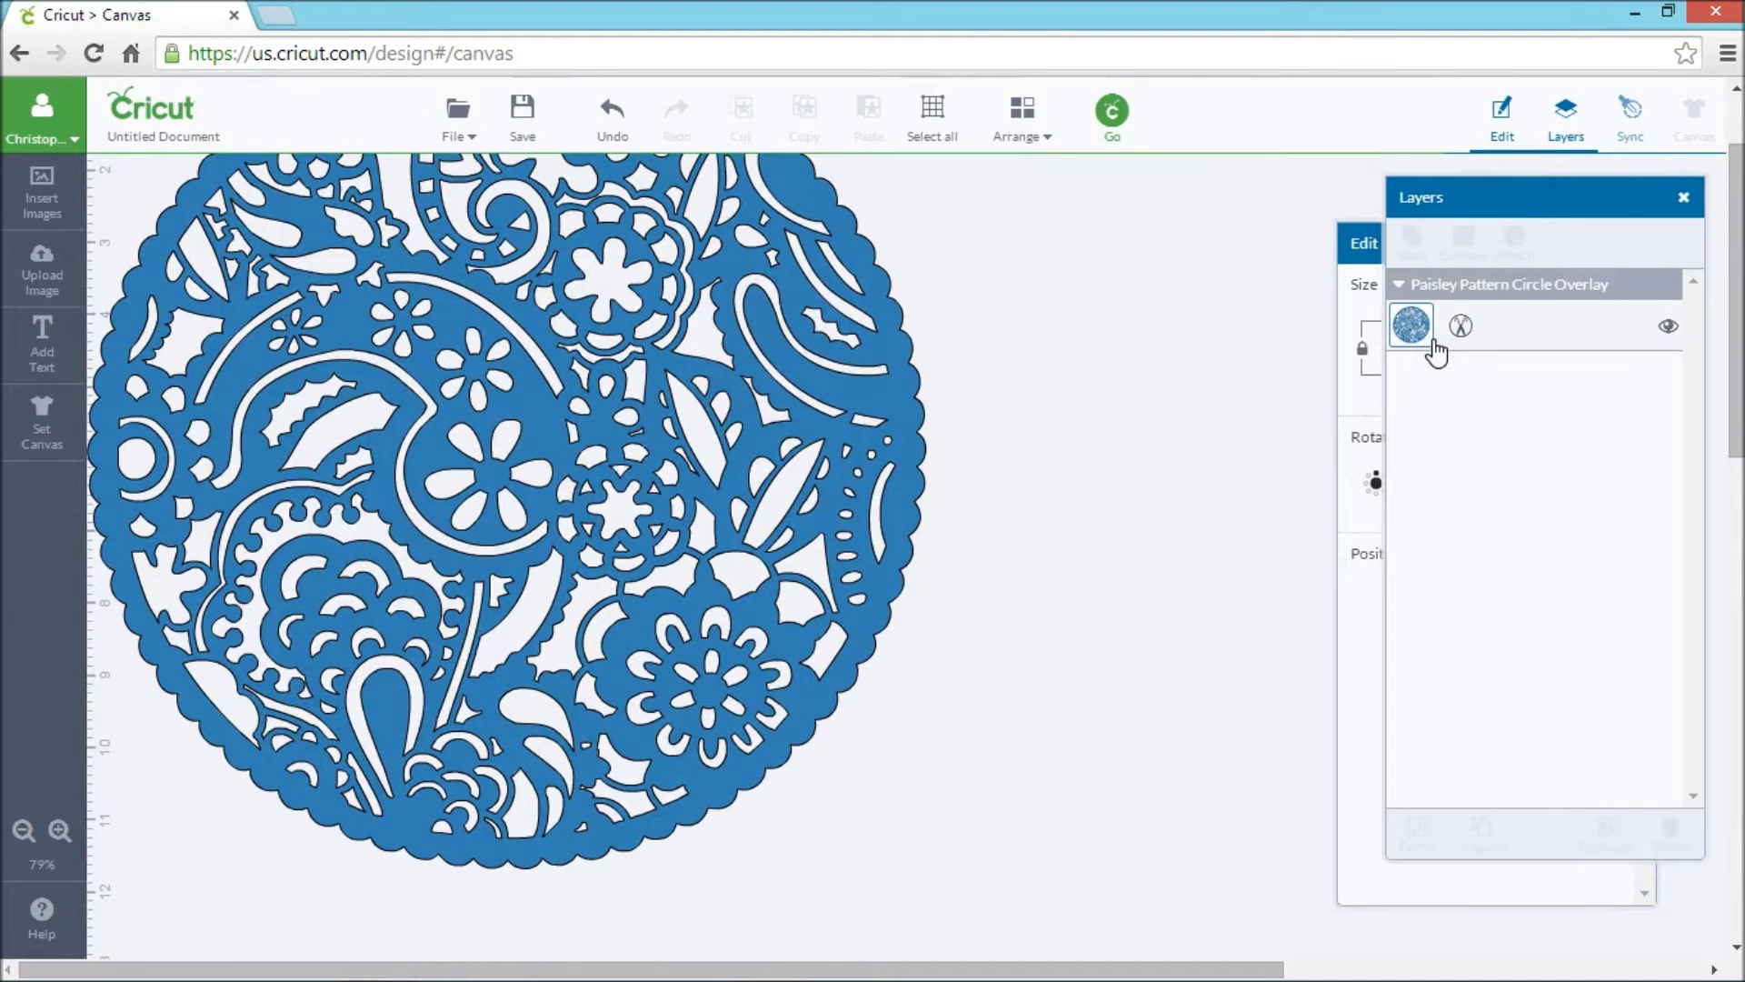
pyautogui.click(1461, 327)
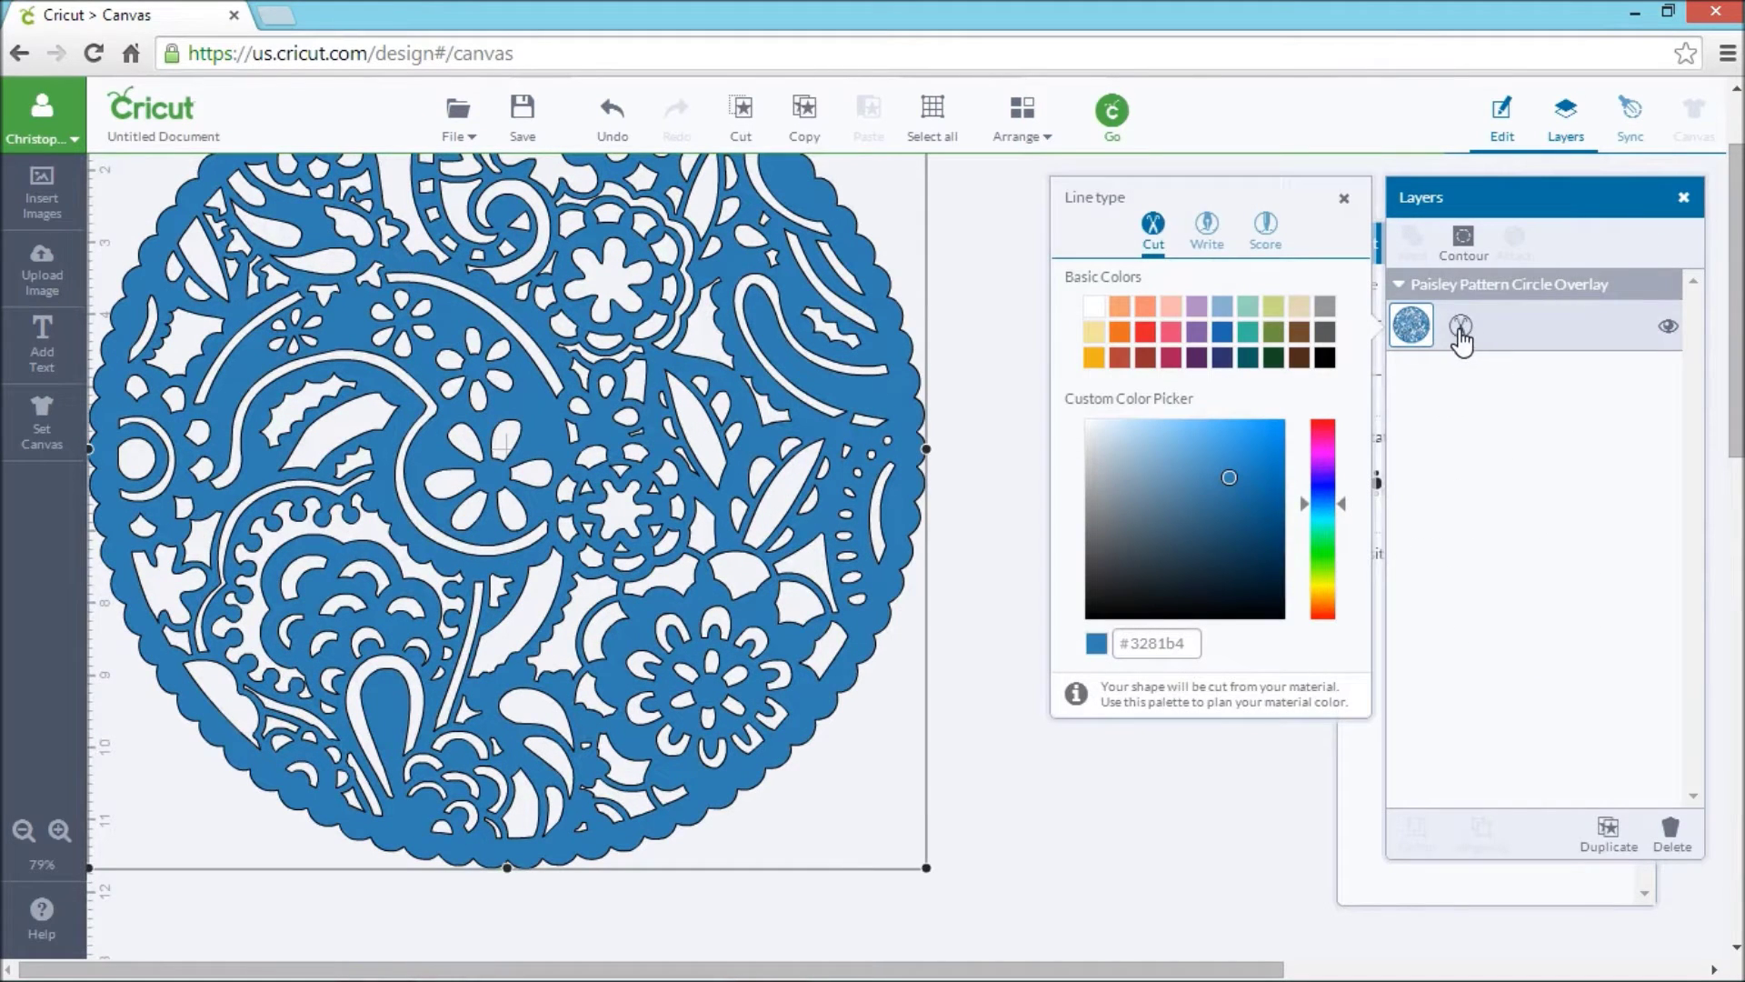
pyautogui.click(1207, 224)
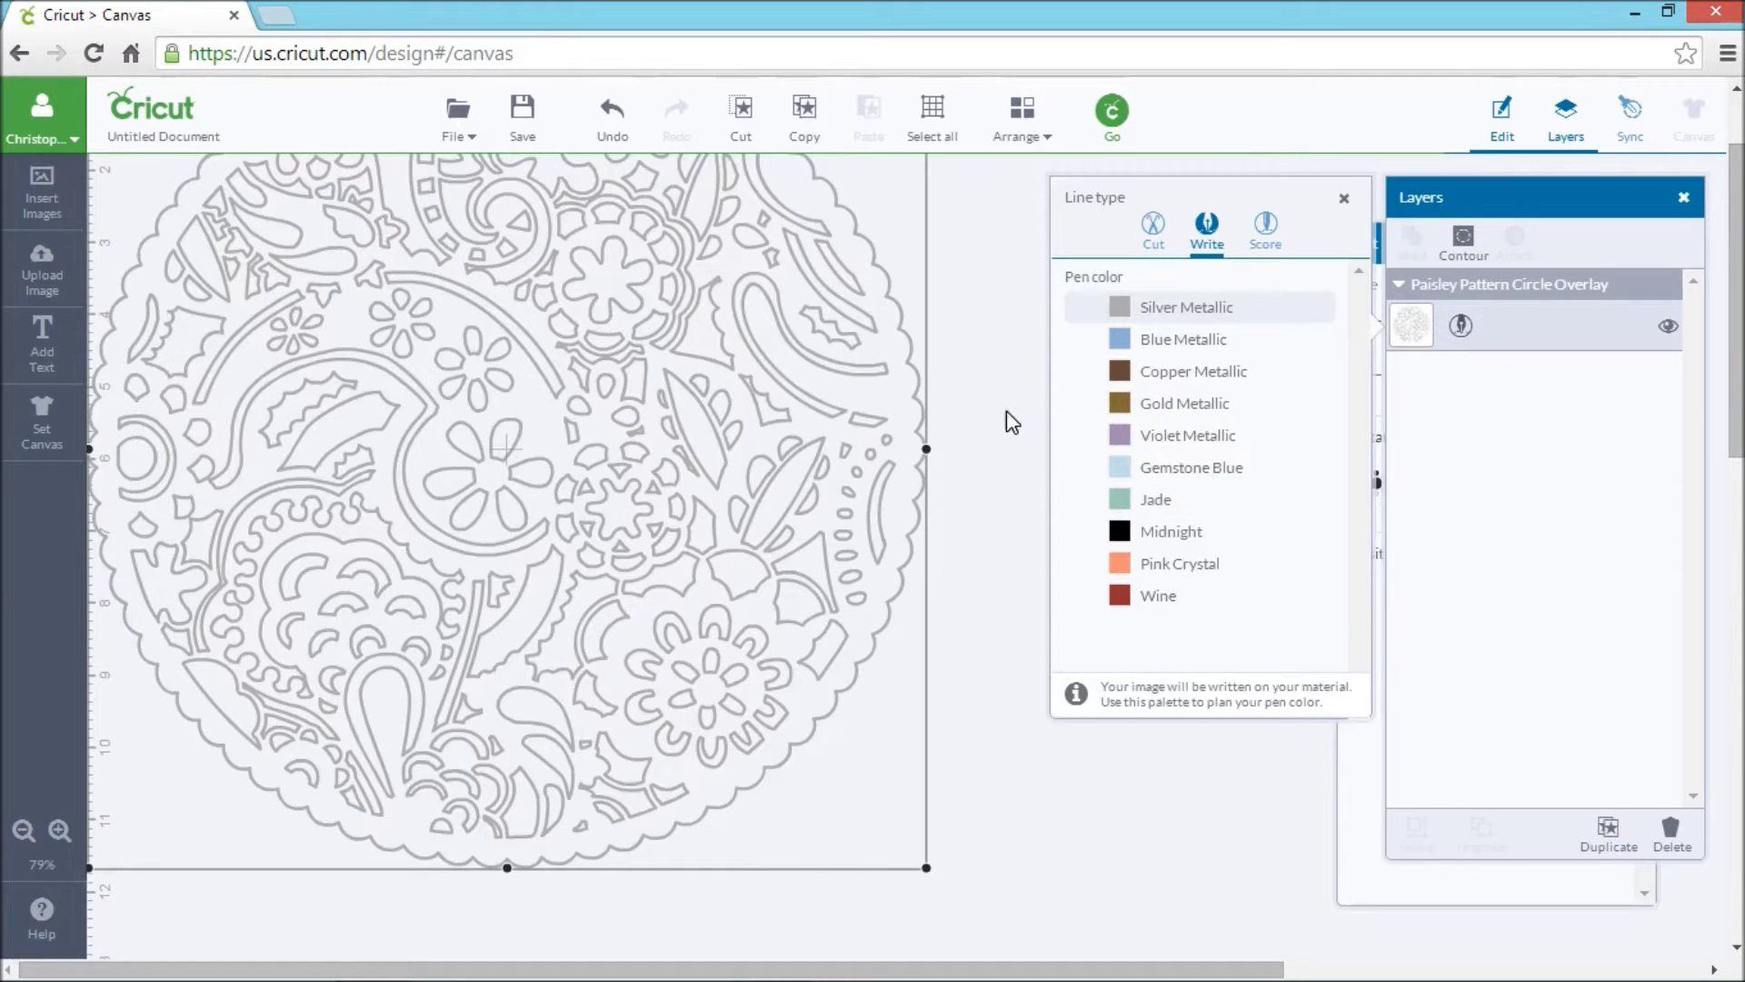
pyautogui.scroll(2, 906, 393)
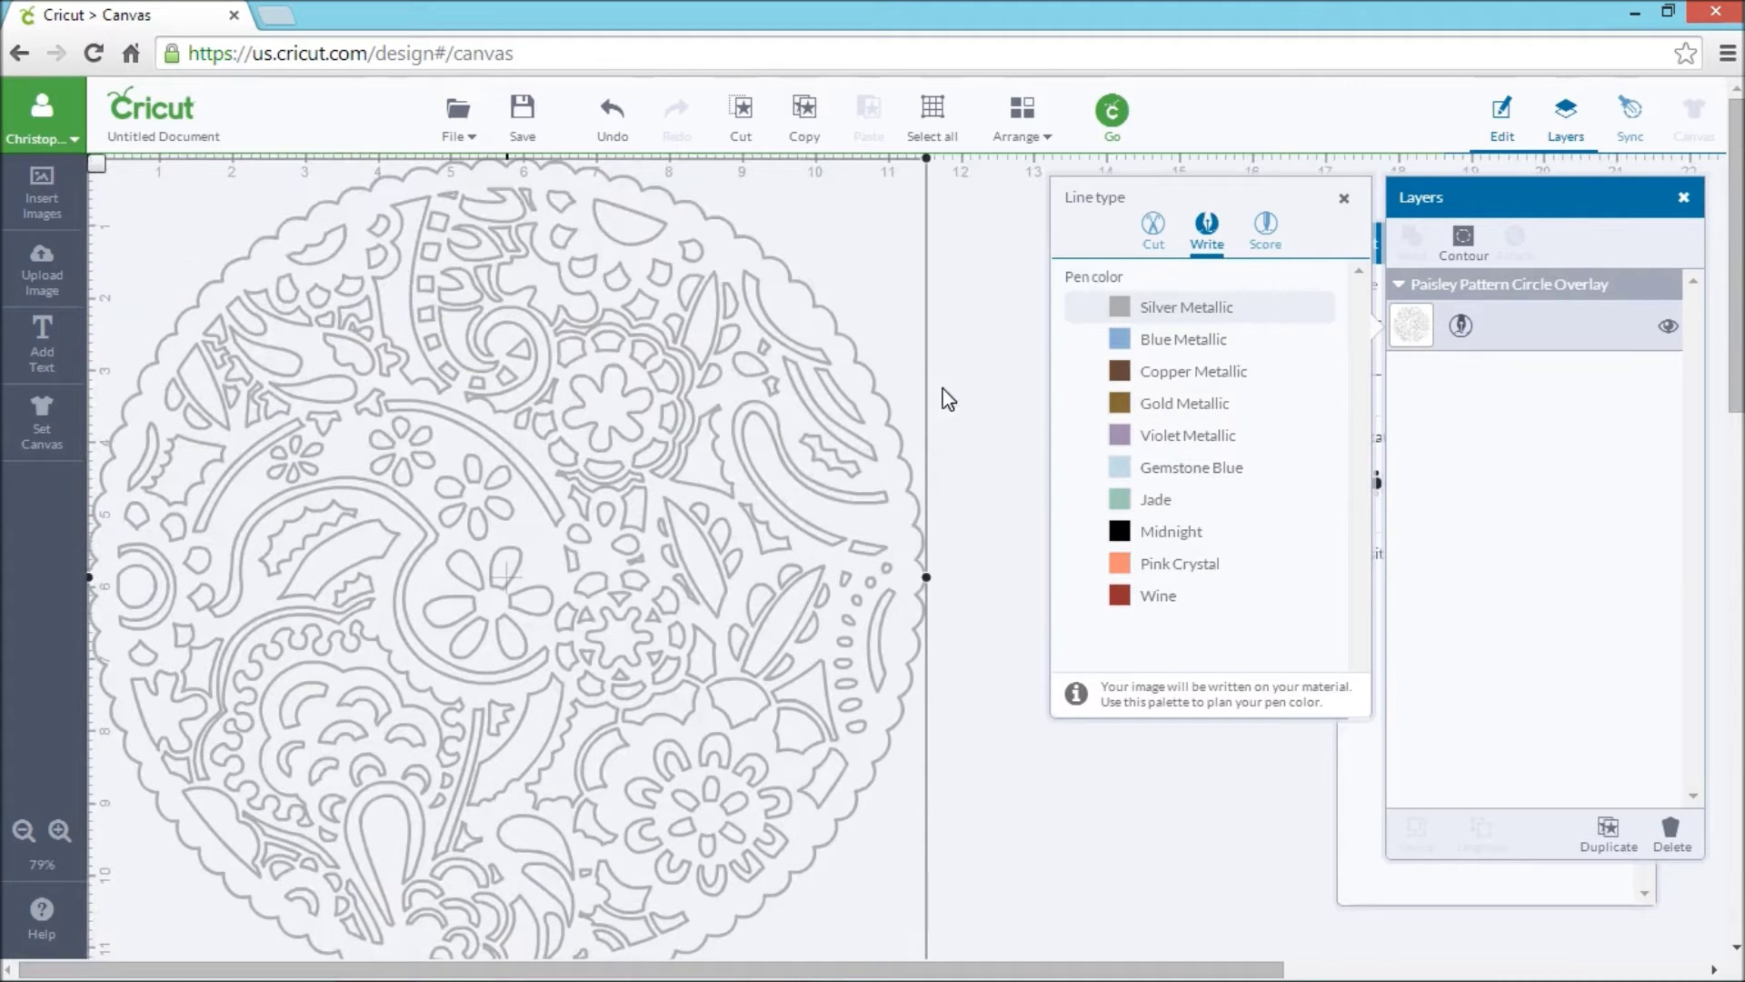
pyautogui.click(1344, 198)
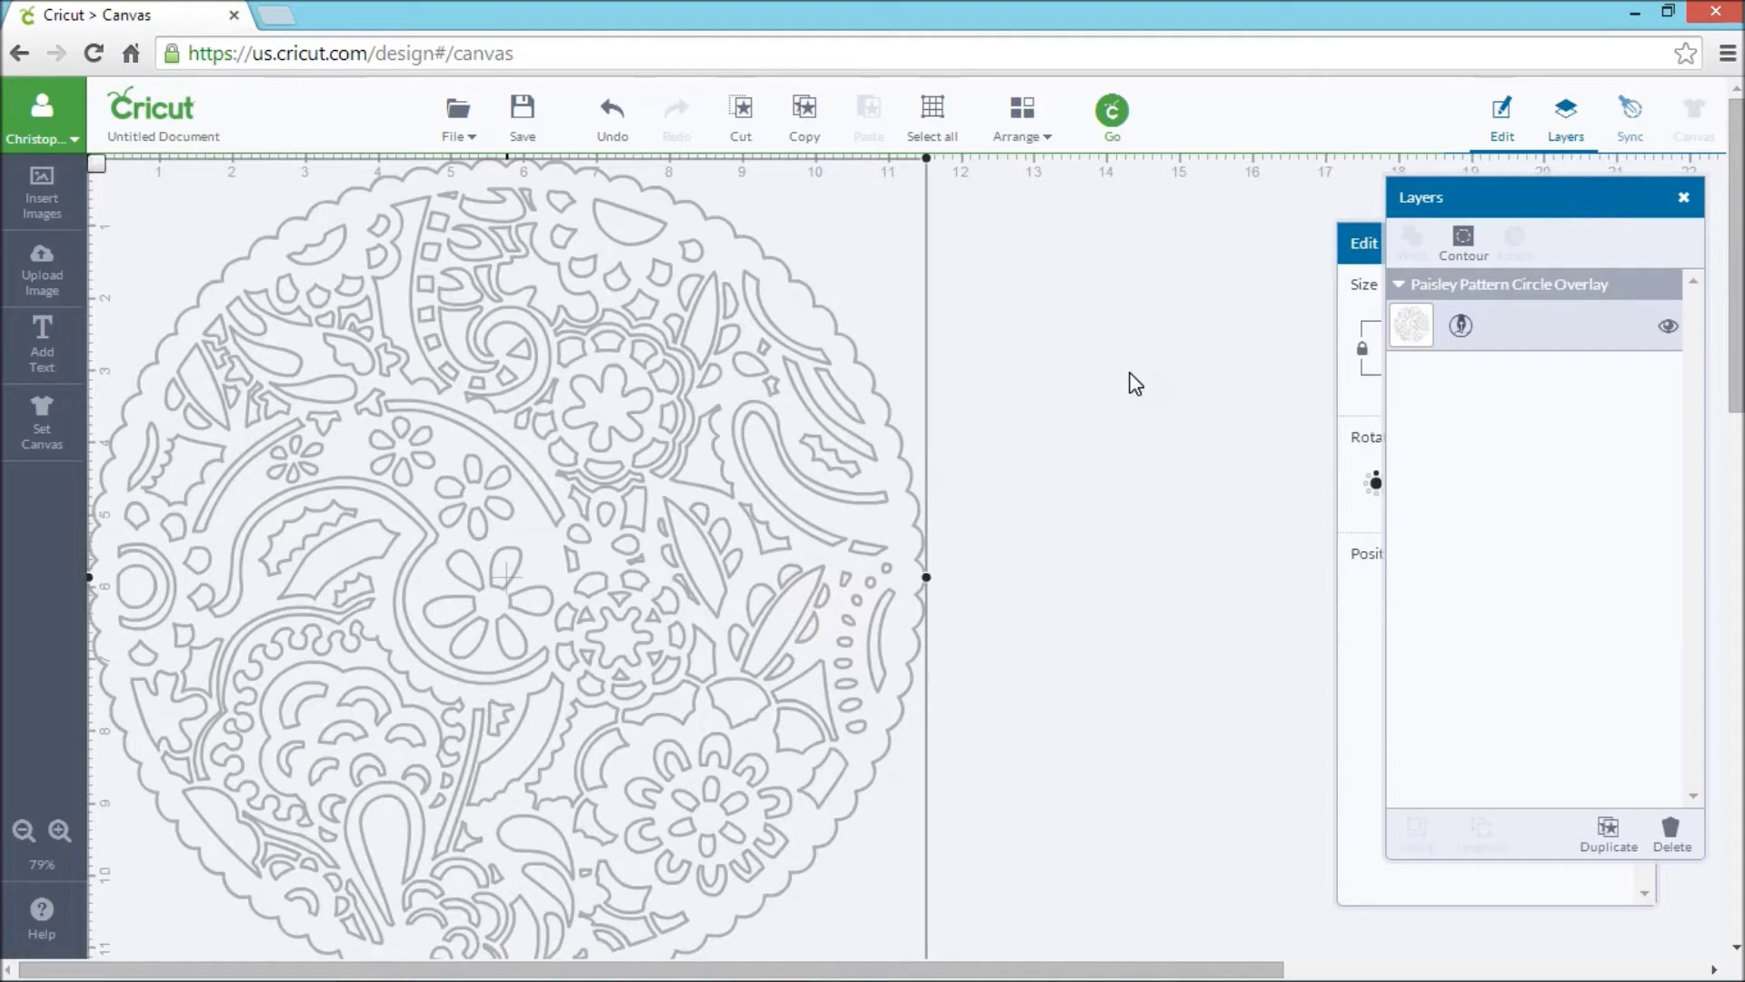